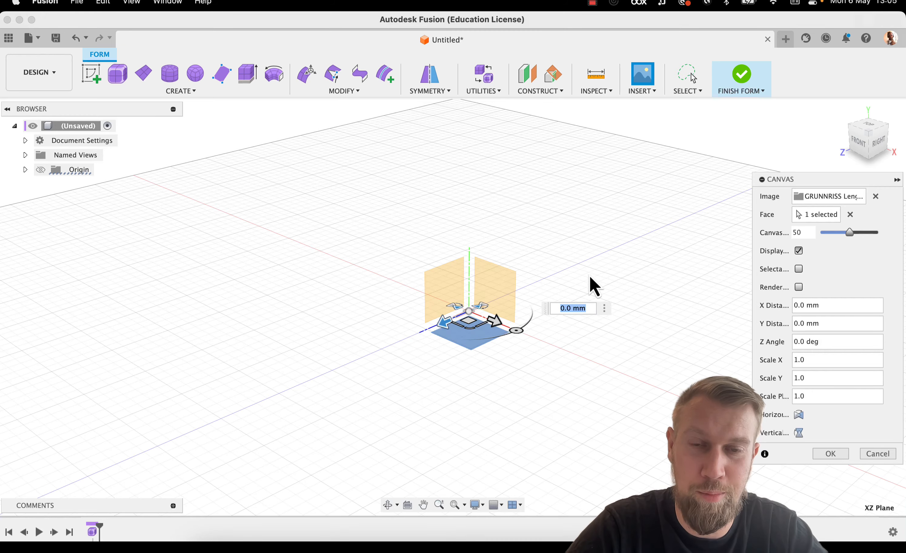
Scale the GRUNNRISS Lengde192 canvas on the XZ plane by 6.4, rotate it -180 degrees and accept the placement
middle_click_drag(592, 285, 479, 362, "shift")
left_click_drag(458, 346, 220, 512)
middle_click_drag(680, 160, 619, 166)
middle_click_drag(491, 212, 528, 203, "shift")
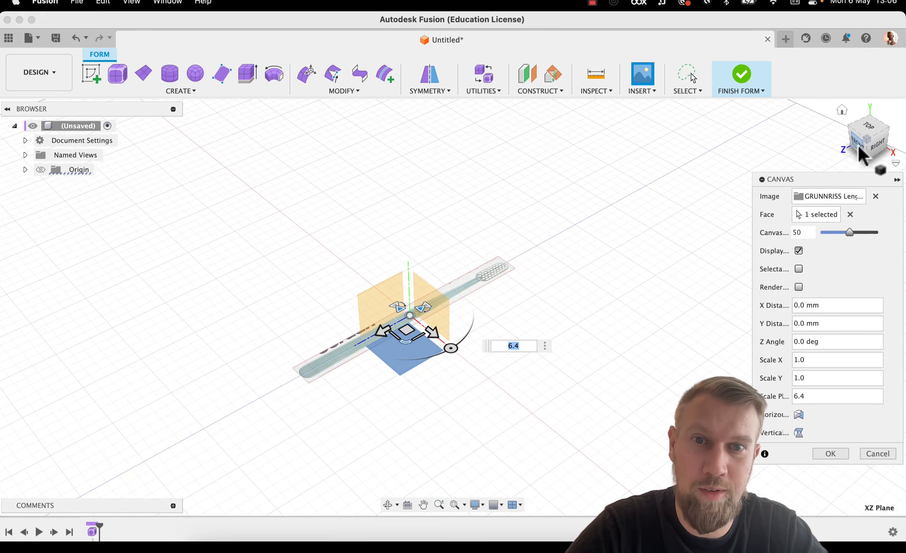
left_click_drag(455, 355, 322, 256)
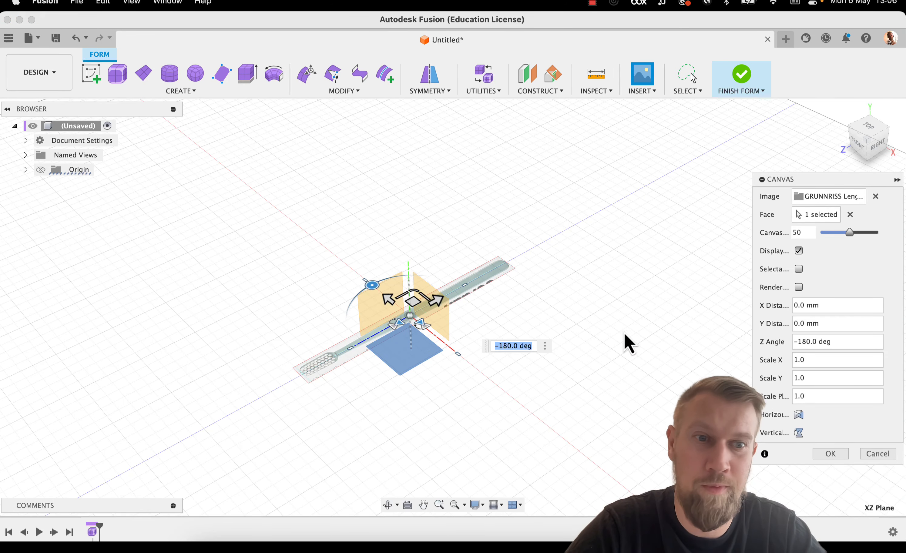
left_click(831, 454)
Insert SIDE Lengde192.png from the Stavmikser GK4 project as a canvas on the YZ plane
middle_click_drag(562, 318, 543, 295, "shift")
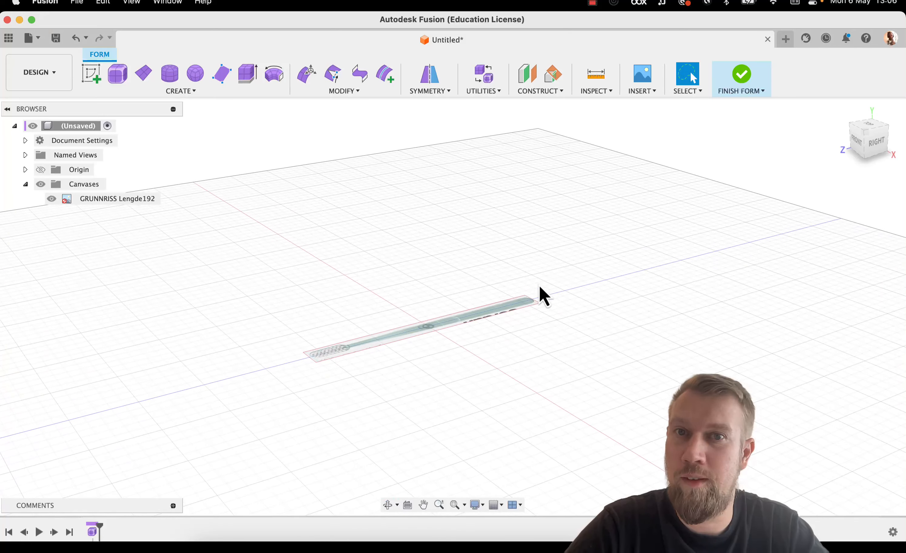
left_click(640, 91)
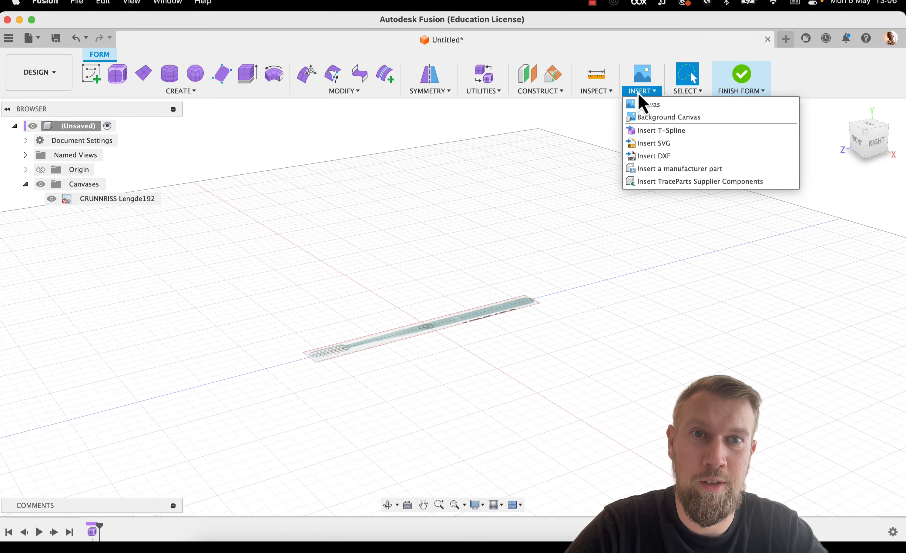
left_click(653, 108)
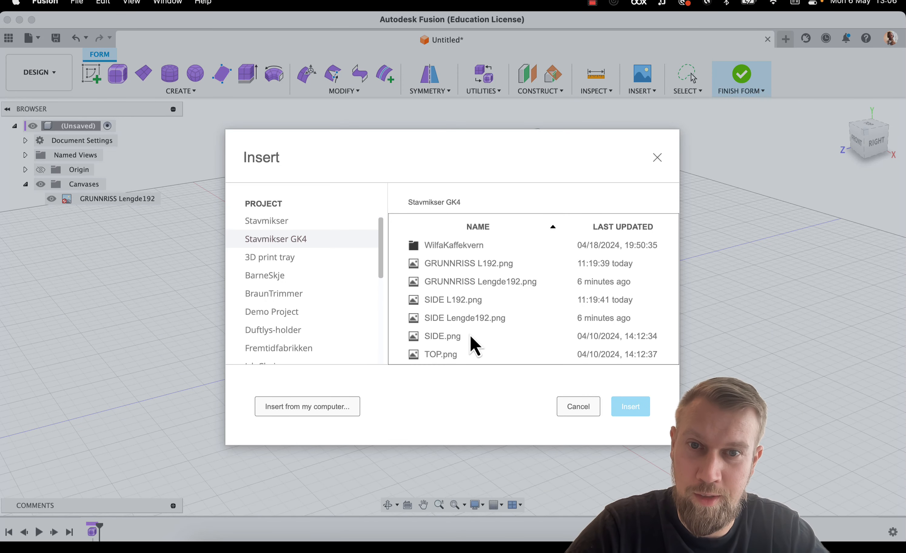
left_click(471, 323)
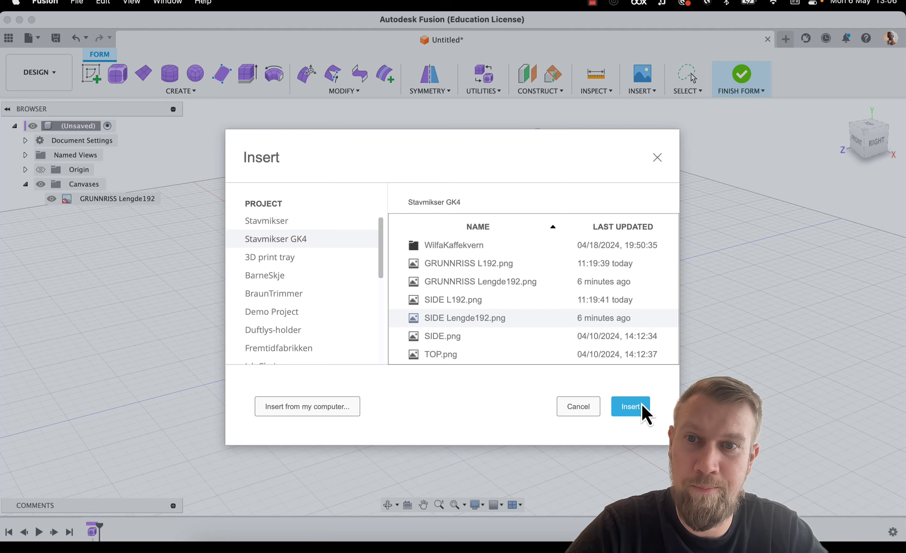
left_click(645, 412)
left_click(397, 303)
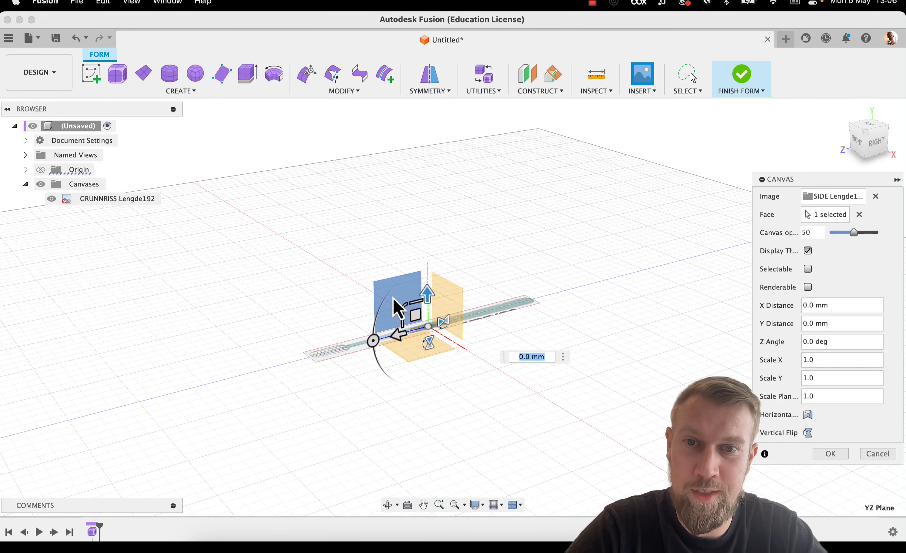
Scale the side canvas by 7.2, offset it about 17.9 mm in X and -0.3 mm in Y, and accept it
left_click_drag(405, 320, 208, 182)
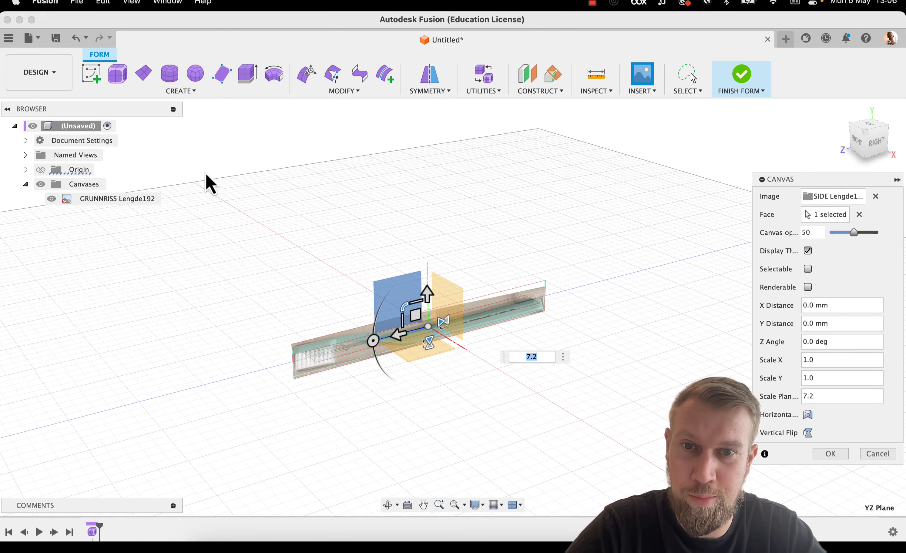
left_click_drag(428, 332, 330, 383)
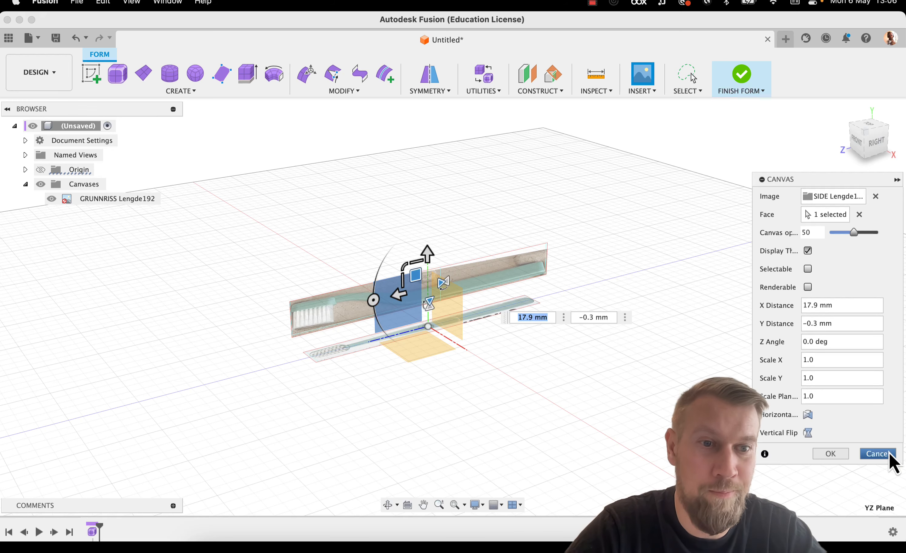
left_click(831, 454)
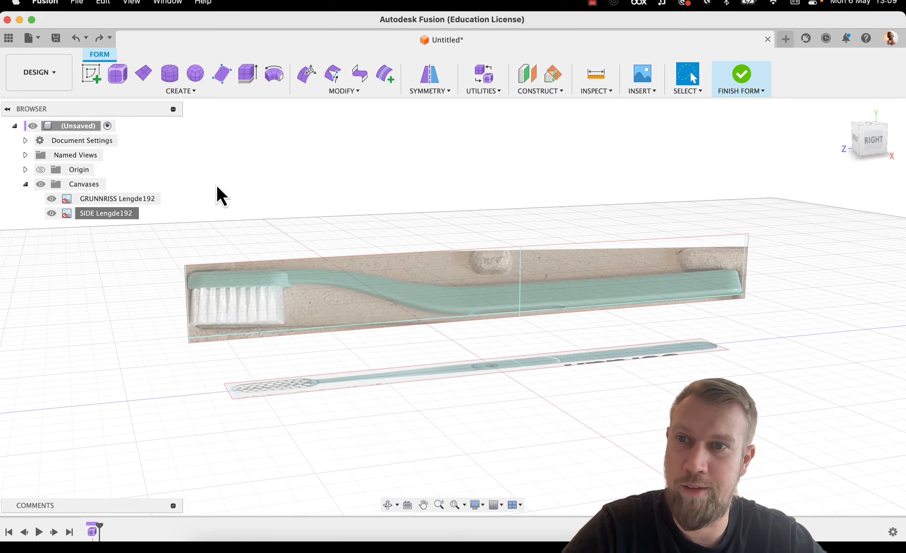
Calibrate the SIDE Lengde192 canvas by setting the distance between the brush's two ends to 192 mm
right_click(121, 220)
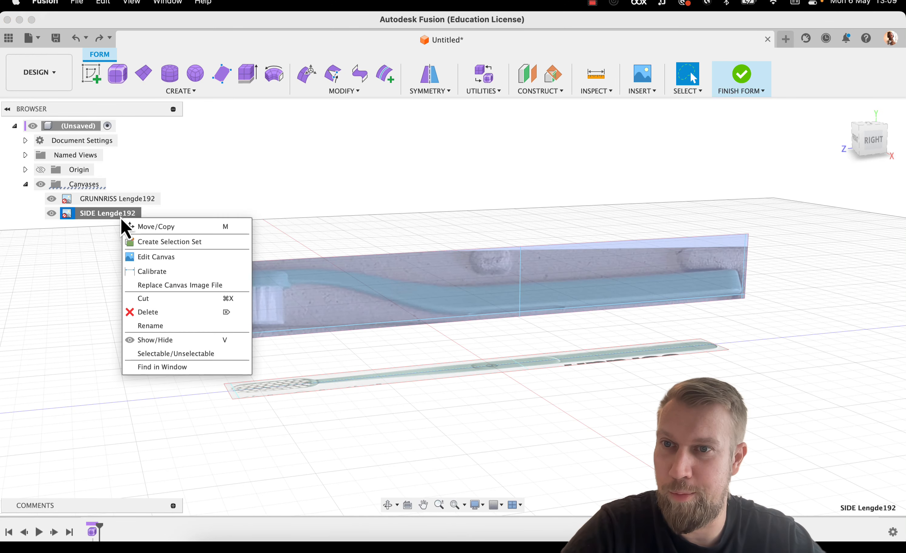
left_click(143, 271)
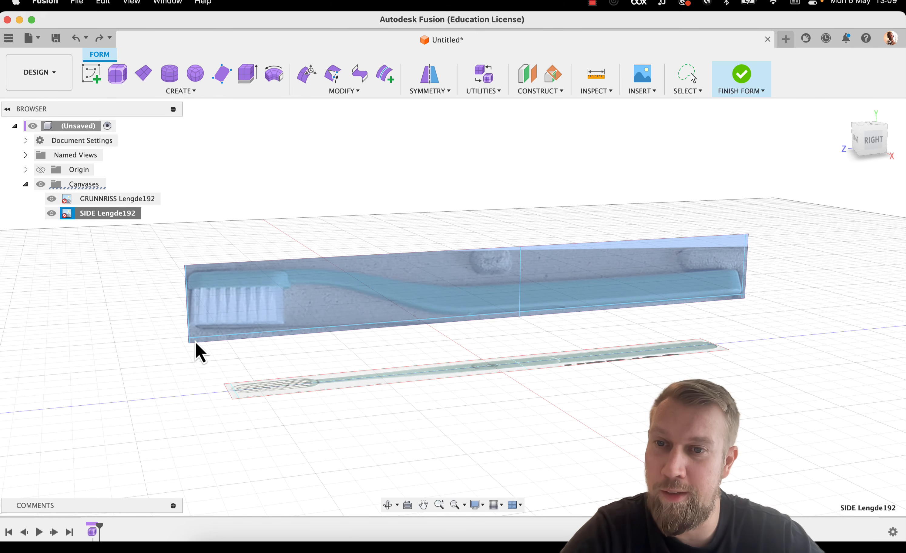
scroll(196, 351, "up", 4)
left_click(185, 335)
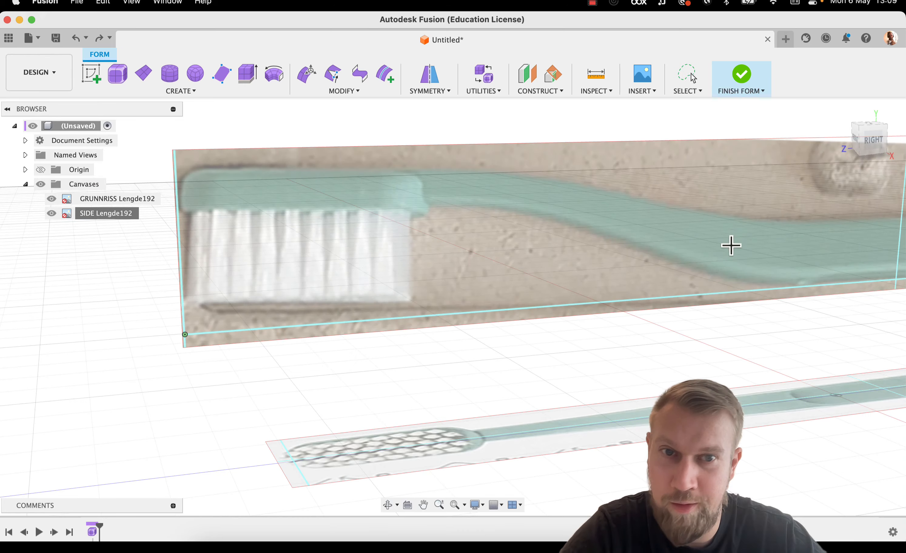
middle_click_drag(731, 245, 210, 273)
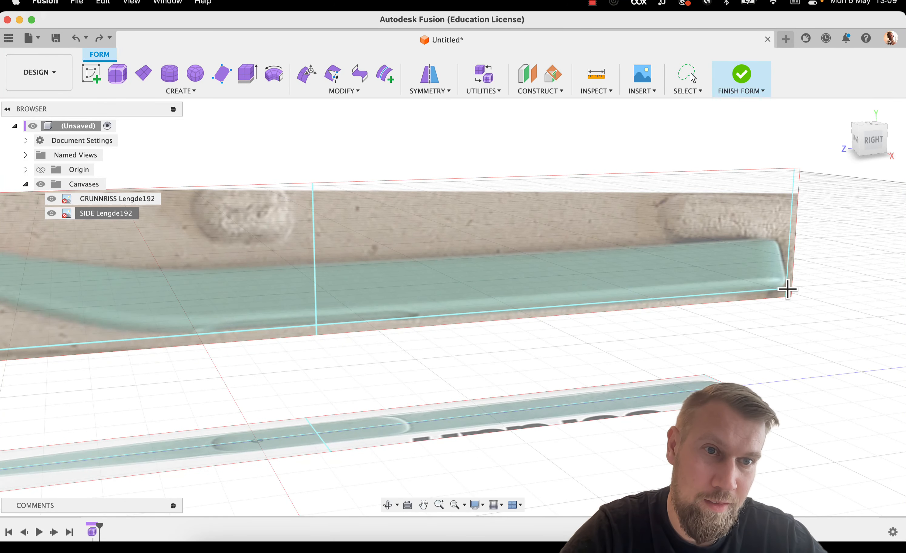
left_click(787, 289)
type("192")
key("Return")
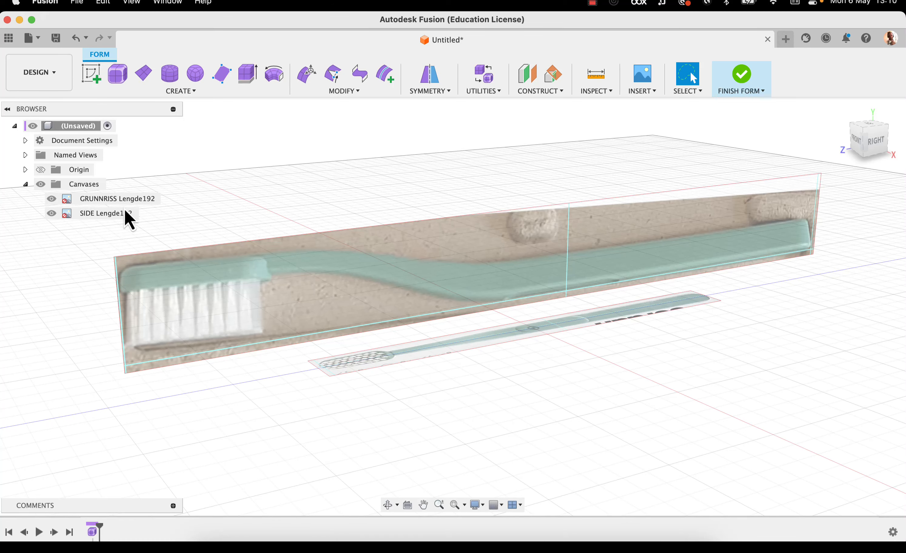
Calibrate the GRUNNRISS Lengde192 canvas to 192 mm between the toothbrush's two ends and finish the form
right_click(113, 199)
key("Escape")
left_click(869, 128)
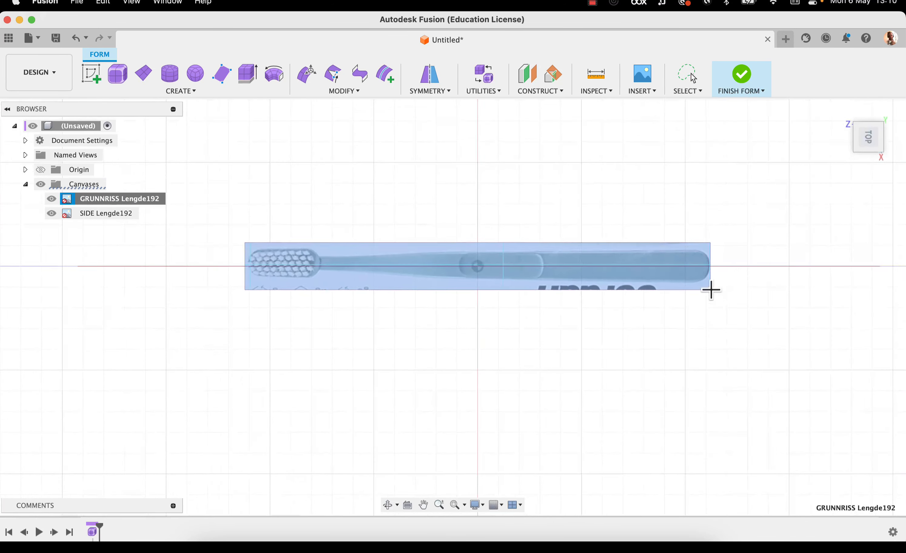
scroll(708, 276, "up", 5)
left_click(713, 254)
scroll(713, 254, "down", 5)
scroll(318, 251, "up", 5)
left_click(177, 255)
type("1")
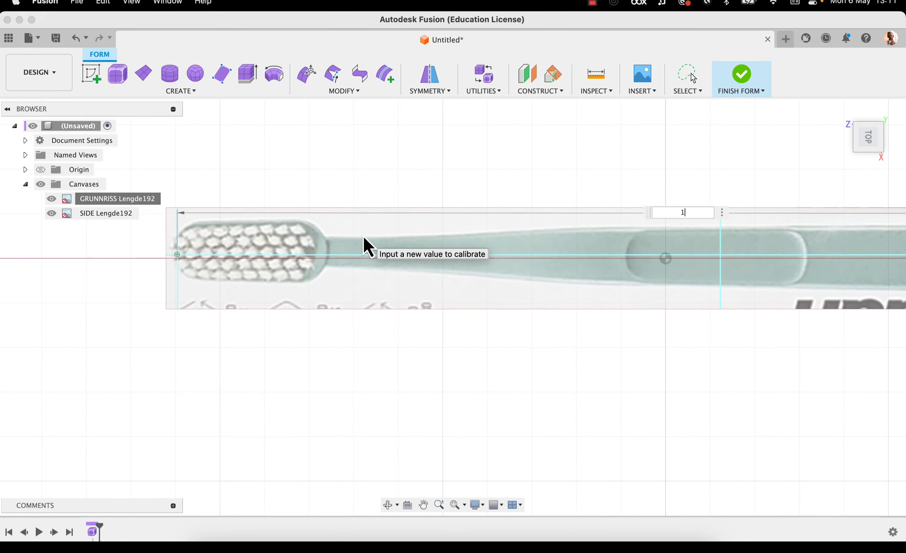
type("92")
key("Return")
left_click(729, 89)
Edit the GRUNNRISS Lengde192 canvas to centre it on the origin, shifting it about 10.6 mm in X and 0.6 mm in Y
scroll(599, 259, "down", 5)
middle_click_drag(599, 260, 630, 281)
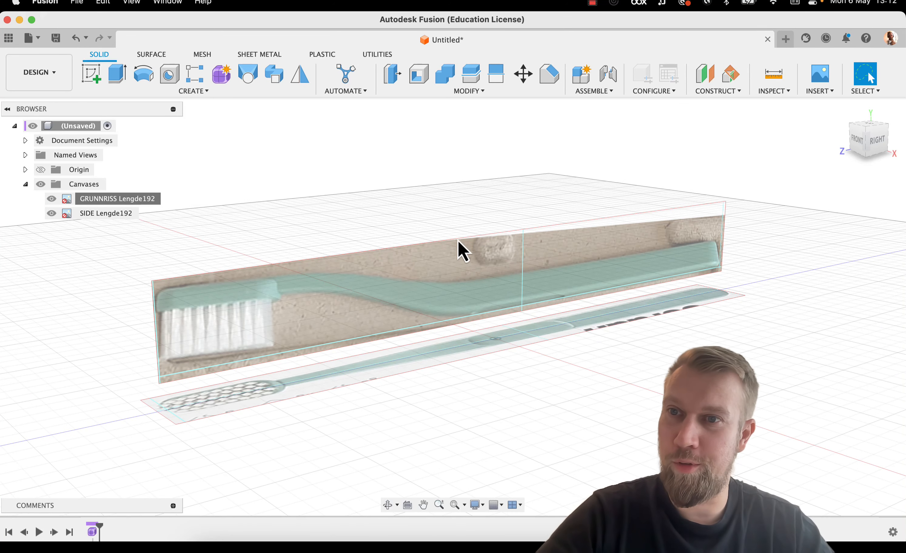
right_click(142, 201)
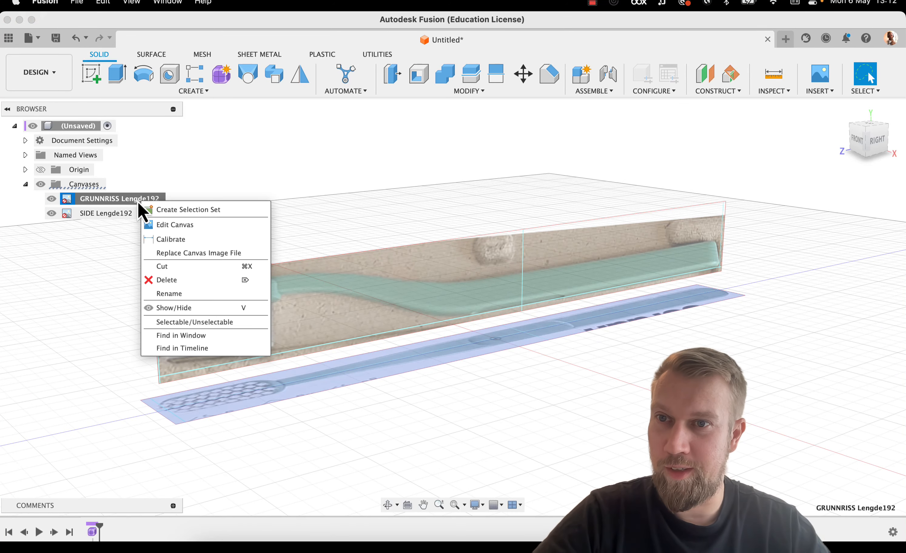
left_click(186, 225)
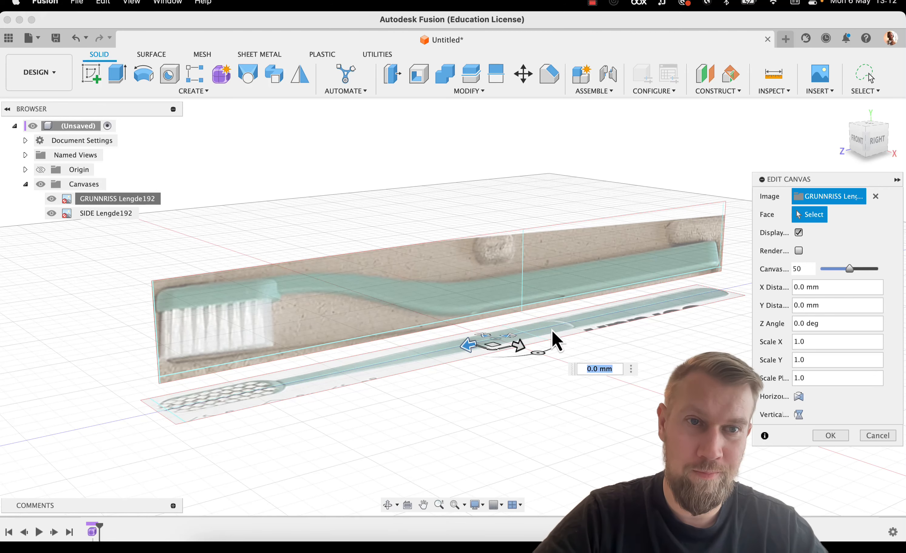
left_click(868, 128)
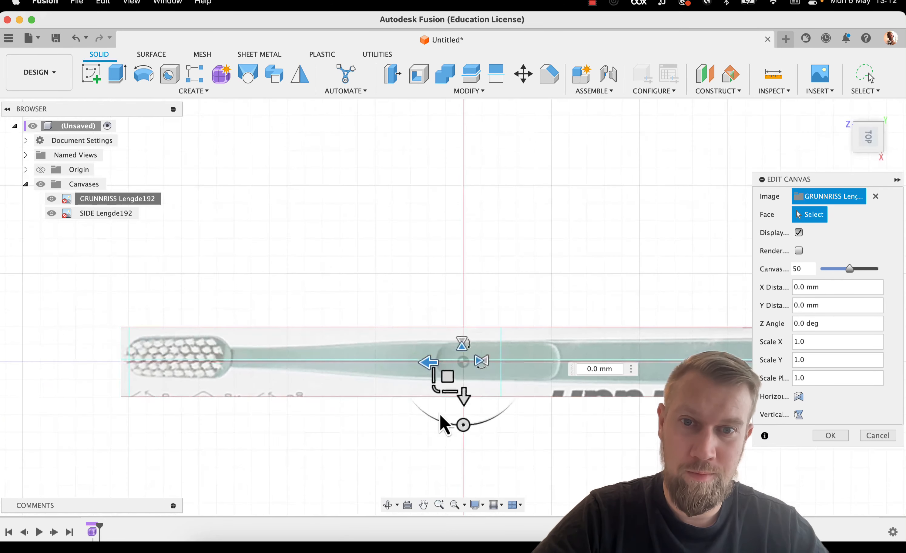
middle_click_drag(430, 403, 346, 355)
scroll(374, 341, "up", 5)
left_click_drag(380, 318, 314, 323)
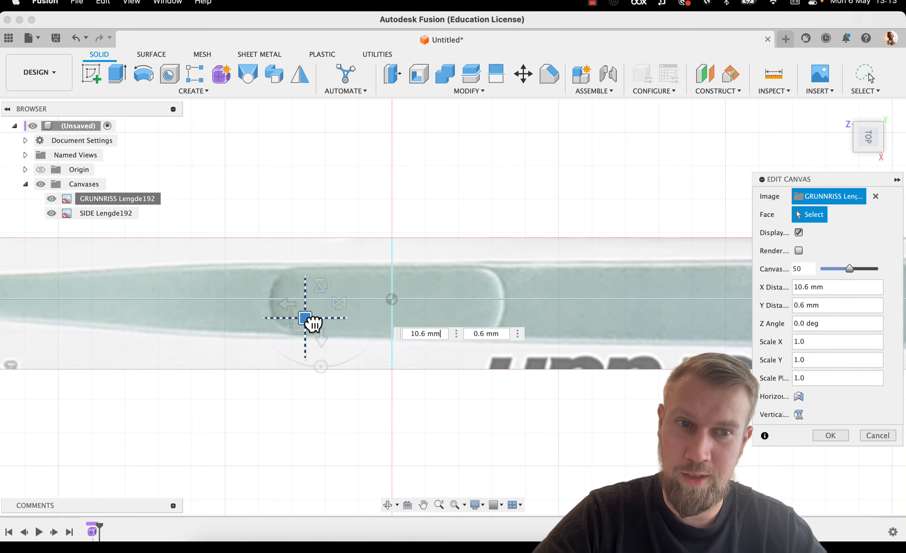
left_click(829, 438)
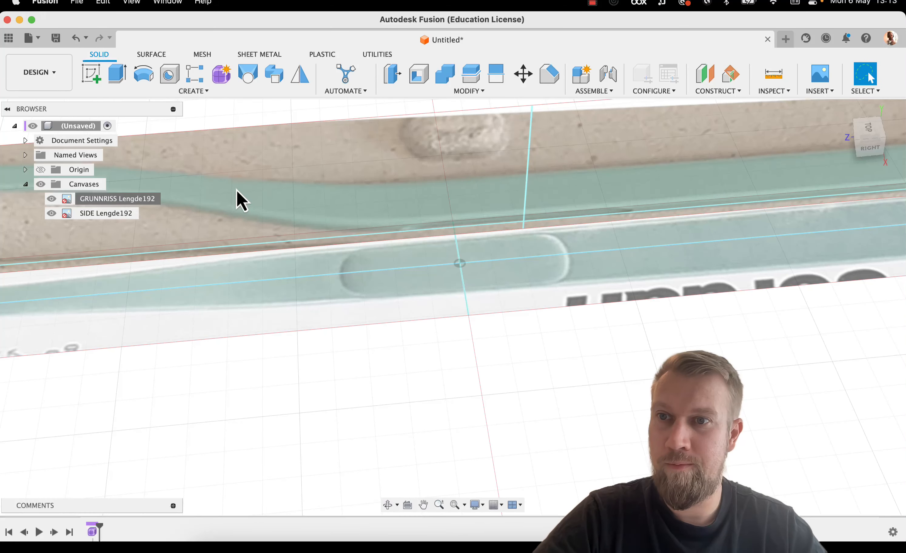
Edit the SIDE Lengde192 canvas and shift it in the right view to line it up with the origin
left_click(87, 216)
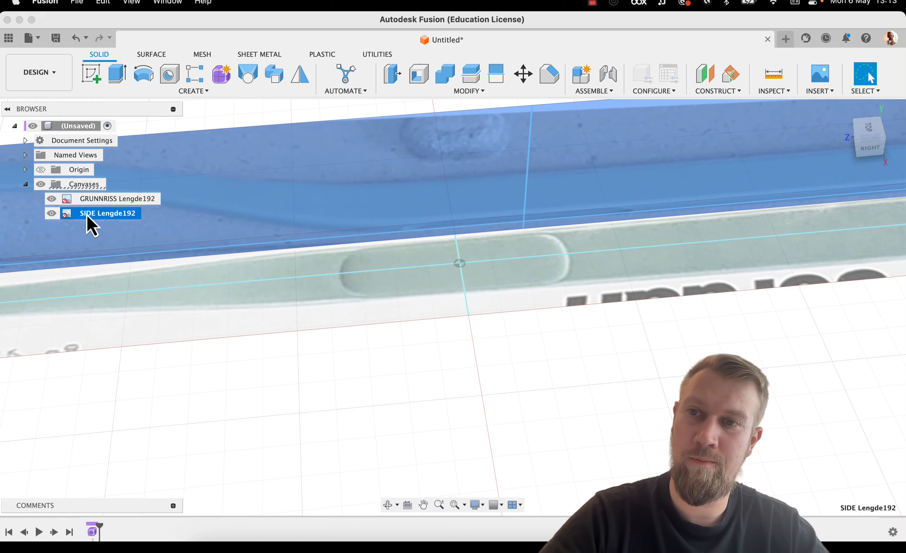
right_click(90, 223)
left_click(125, 238)
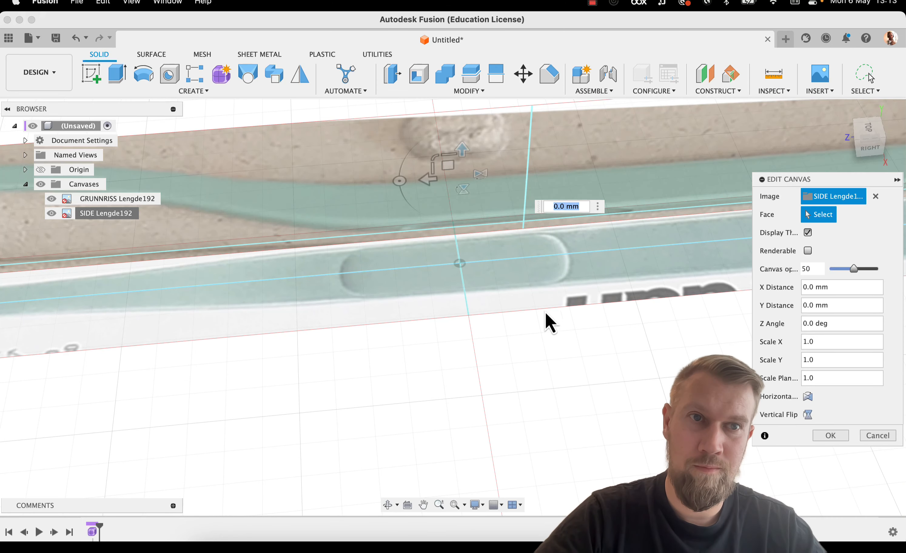
left_click(870, 148)
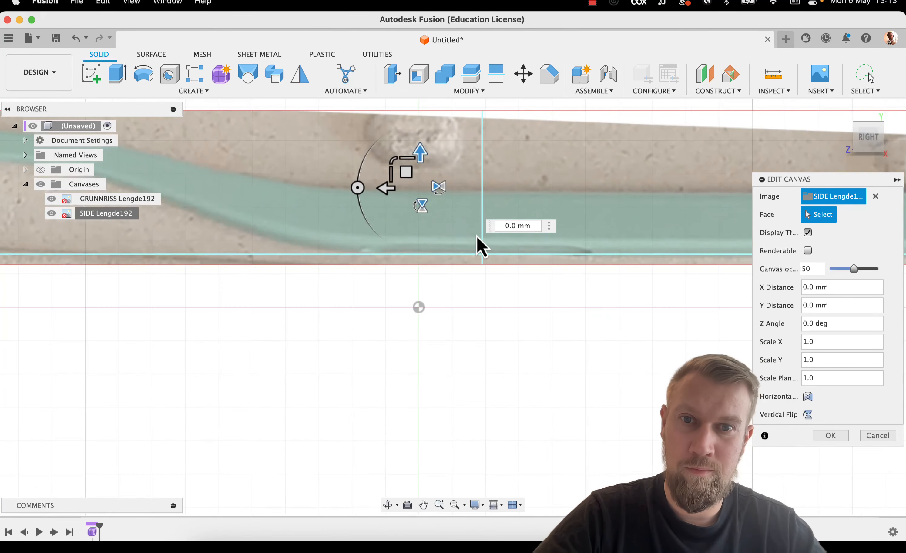
left_click_drag(404, 177, 329, 244)
left_click(825, 434)
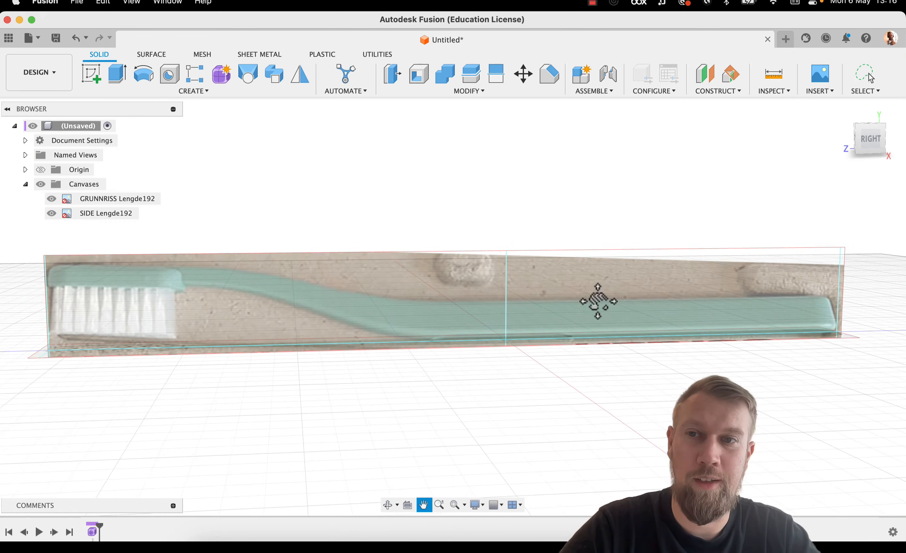
middle_click_drag(597, 302, 591, 300)
middle_click_drag(416, 293, 476, 271, "shift")
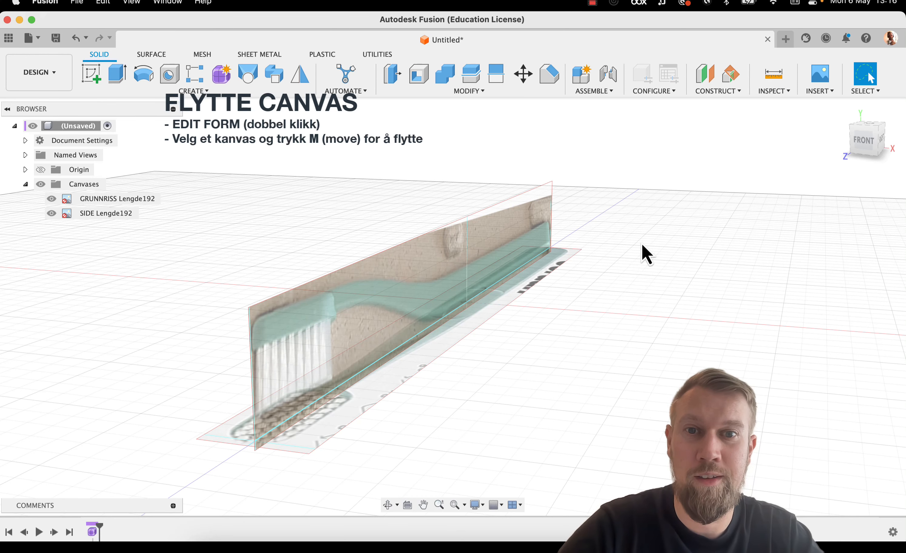
mouse_move(641, 251)
middle_mouse_down()
mouse_move(651, 236)
mouse_move(657, 244)
middle_mouse_up()
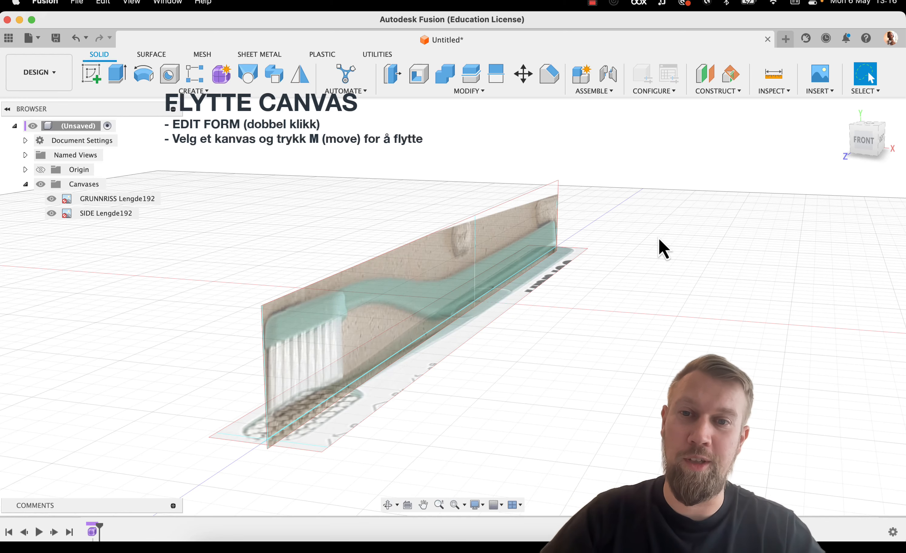
middle_click_drag(653, 241, 668, 255, "shift")
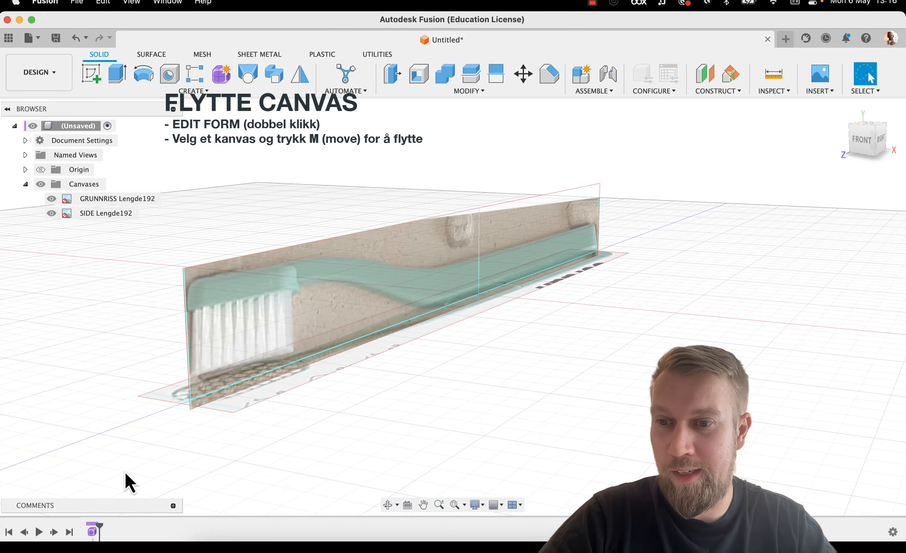
Reopen the form for editing and move the SIDE Lengde192 canvas sideways along X, away from the plan-view canvas
double_click(93, 534)
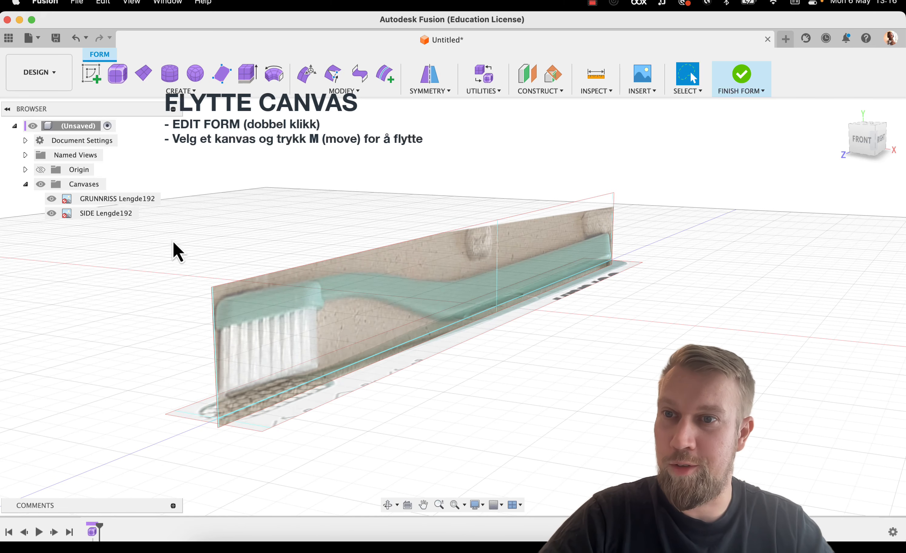
left_click(120, 215)
key("m")
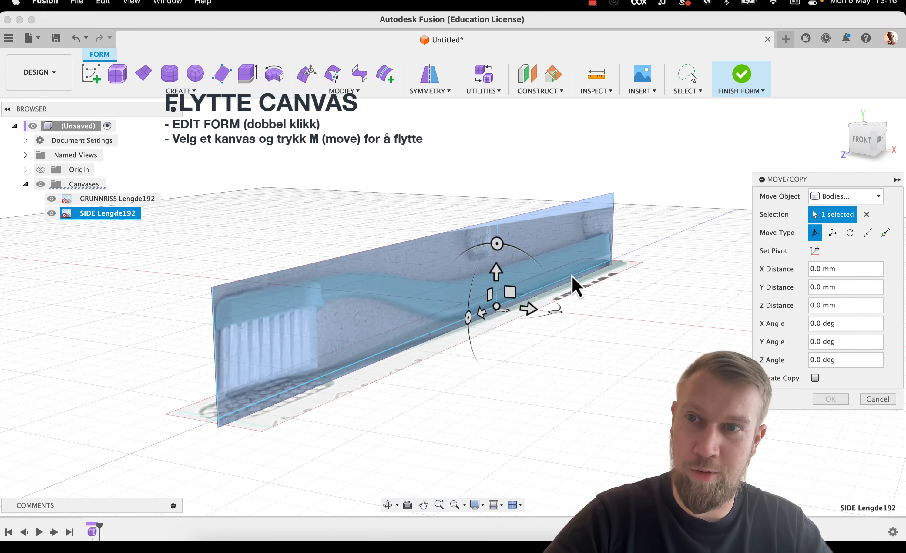
middle_click_drag(611, 285, 598, 296, "shift")
left_click_drag(529, 309, 428, 314)
left_click(842, 400)
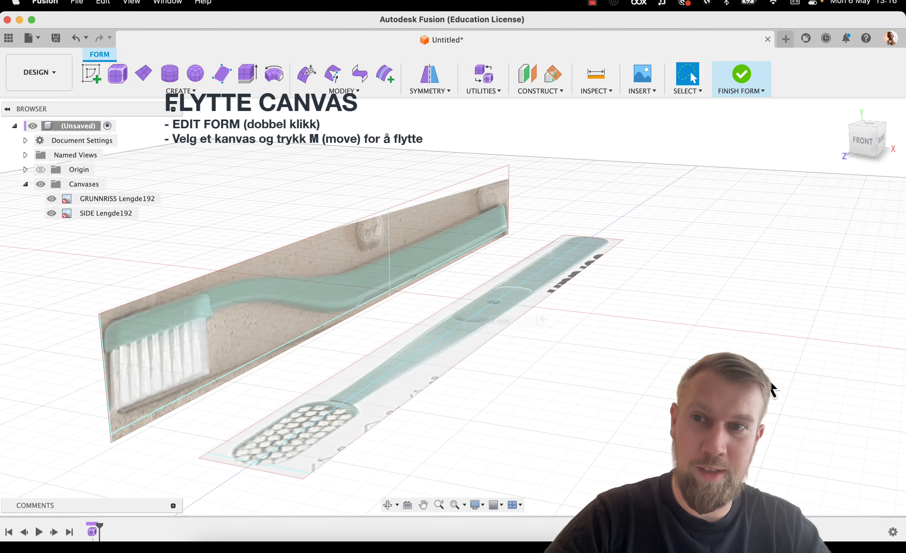
Move the GRUNNRISS Lengde192 canvas vertically downward, below the origin
left_click(130, 200)
key("m")
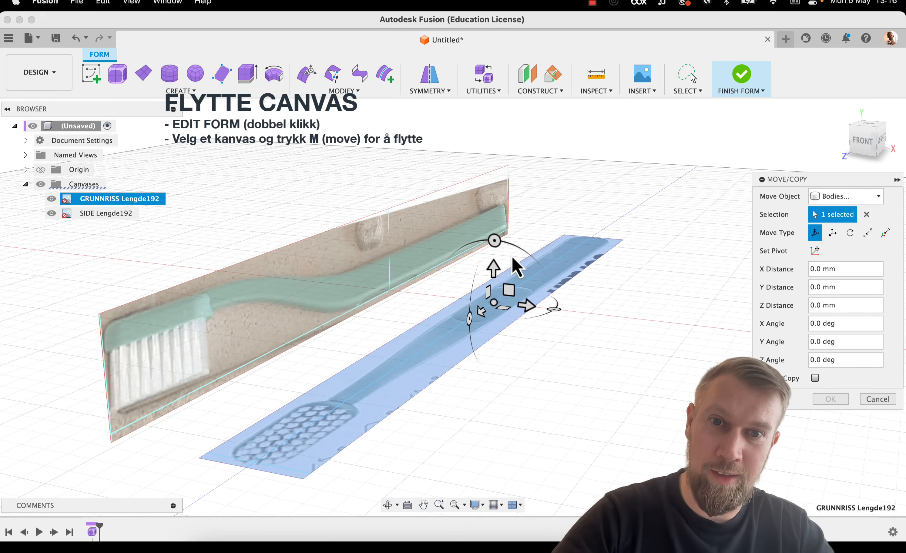
left_click_drag(495, 274, 490, 325)
left_click(836, 401)
middle_click_drag(725, 357, 561, 381, "shift")
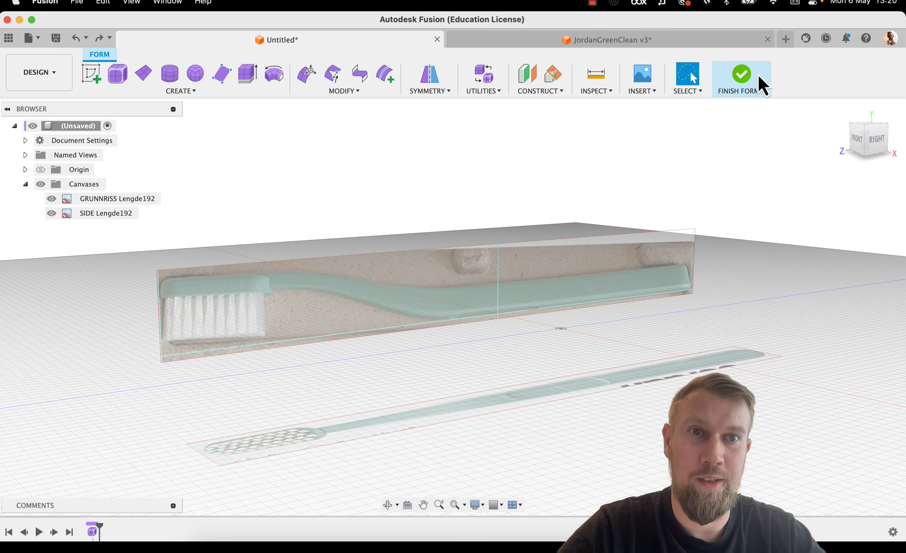
Finish the form and start a new sketch on the origin YZ plane, viewed squarely from the right side
left_click(741, 80)
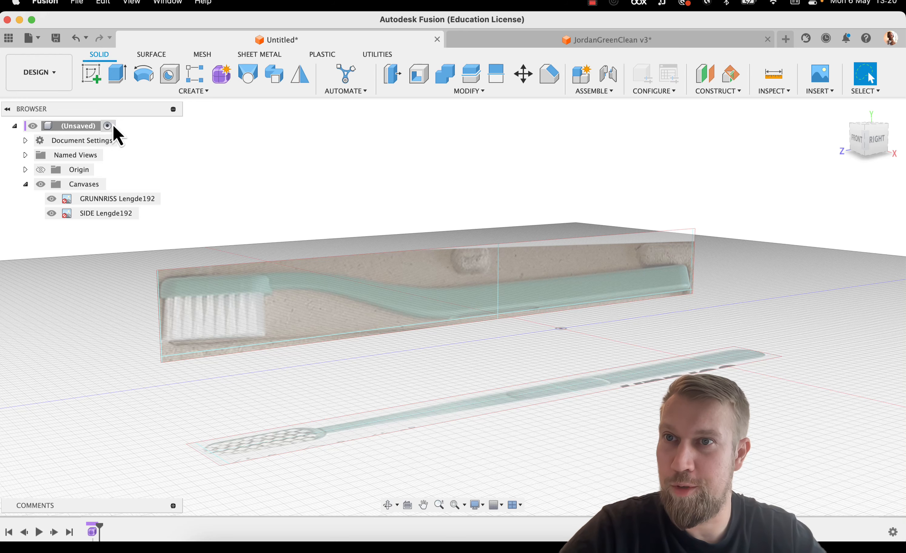
left_click(92, 75)
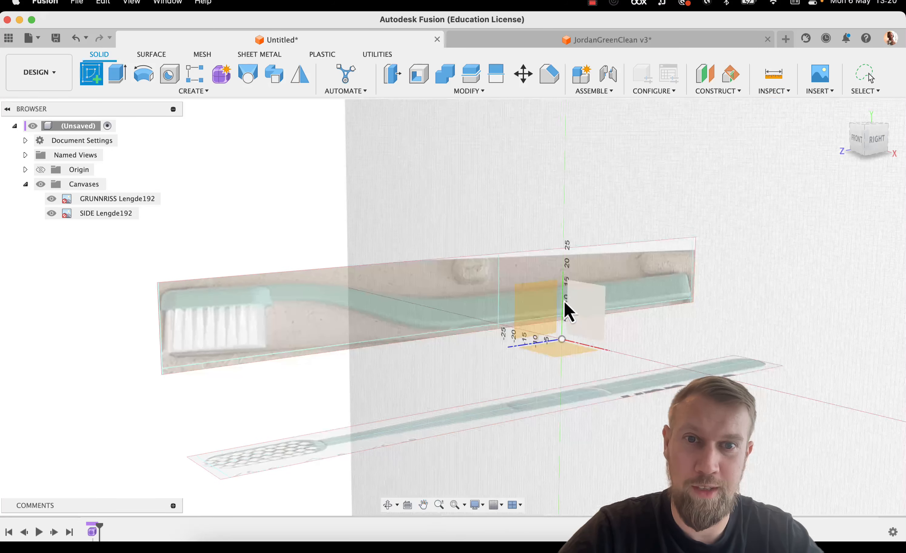
left_click(534, 312)
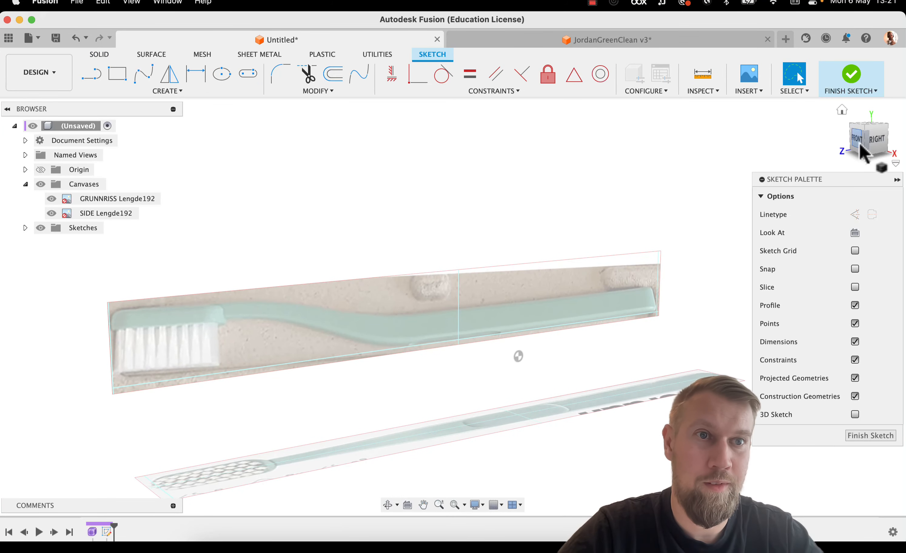
left_click(876, 141)
middle_click_drag(661, 300, 499, 331)
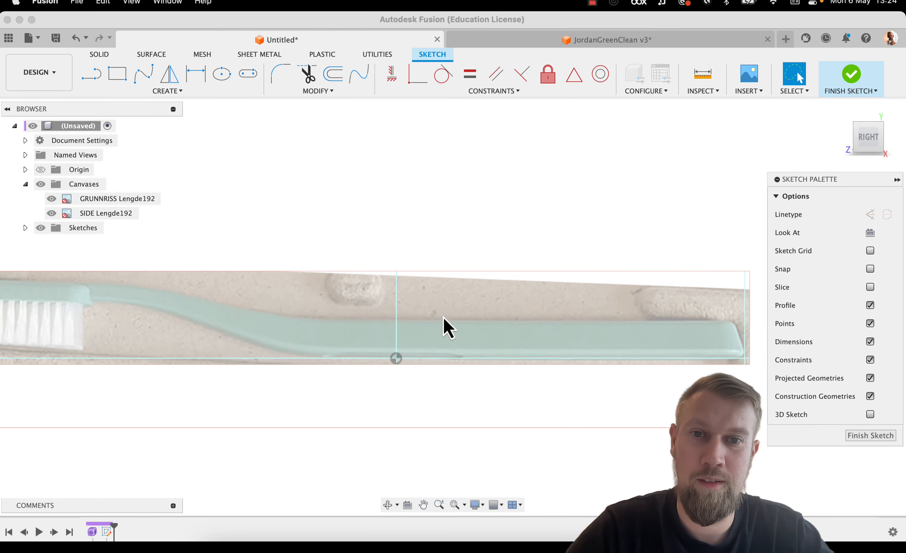
left_click(443, 318)
scroll(457, 298, "down", 2)
middle_click_drag(459, 298, 455, 315)
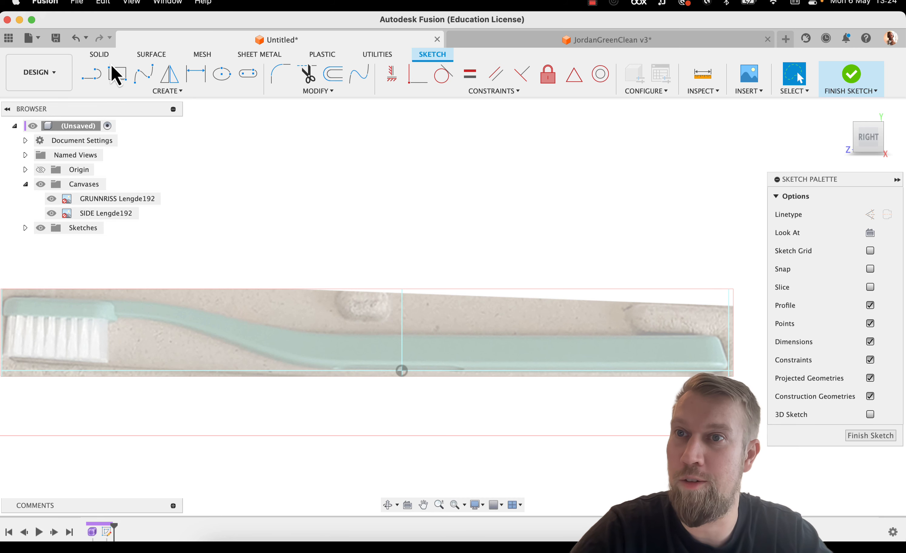
Draw a closed four-line handle outline from the origin: bottom about 85.8 mm, slanted end about 10.2 mm, top about 83.1 mm, closed vertically
left_click(89, 79)
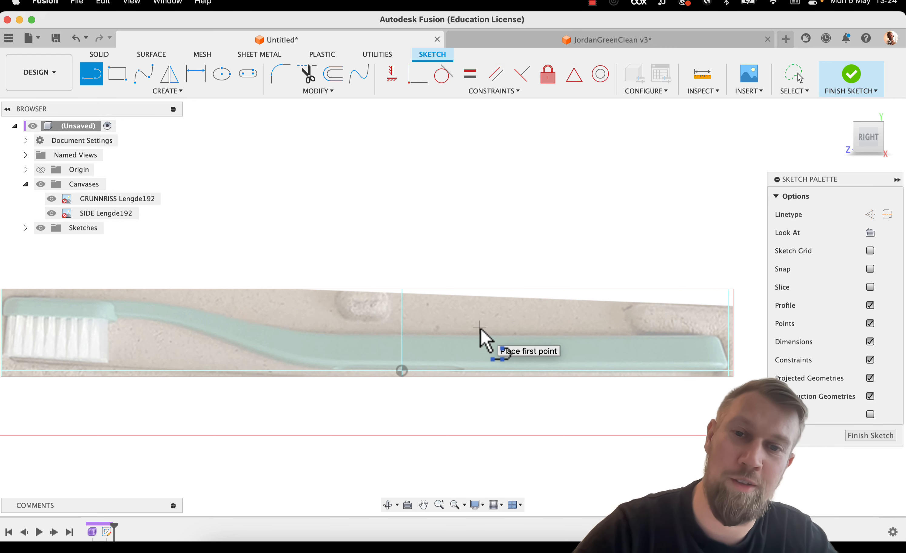
left_click(402, 370)
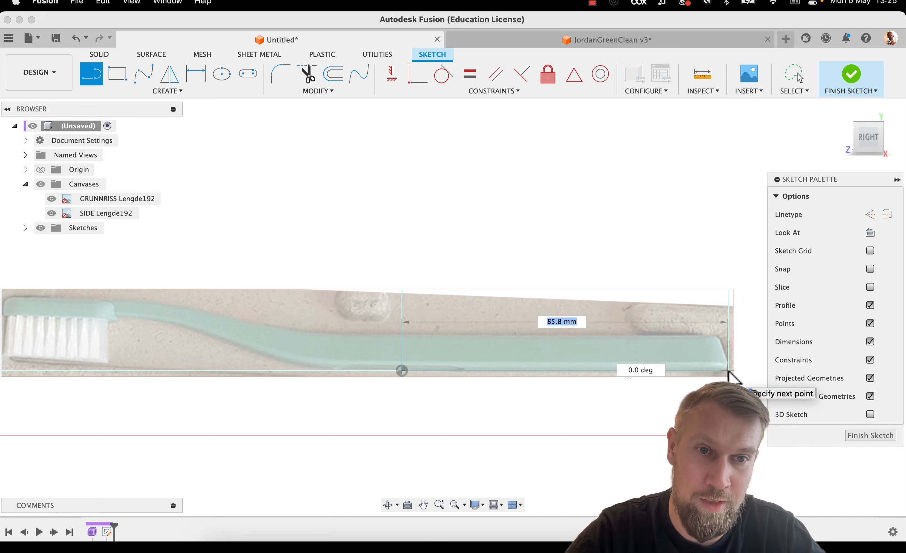
left_click(728, 371)
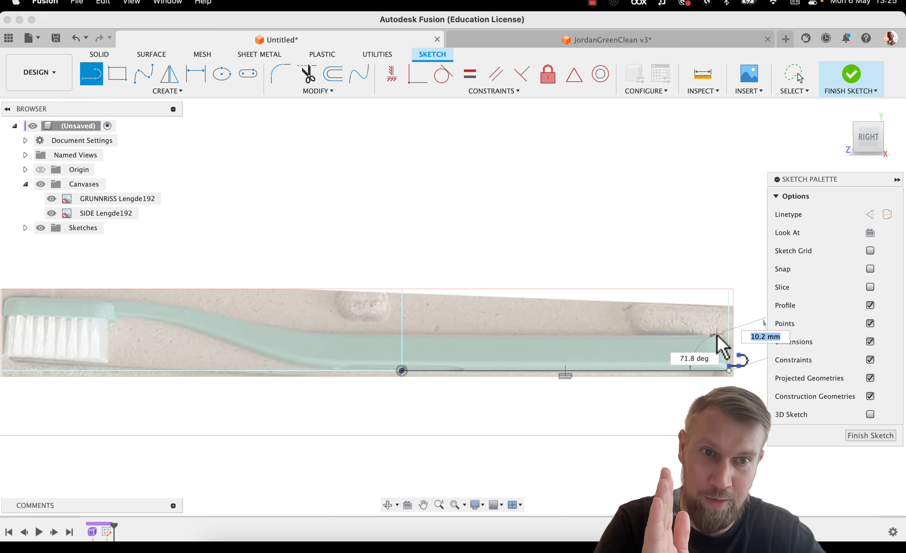
left_click(716, 333)
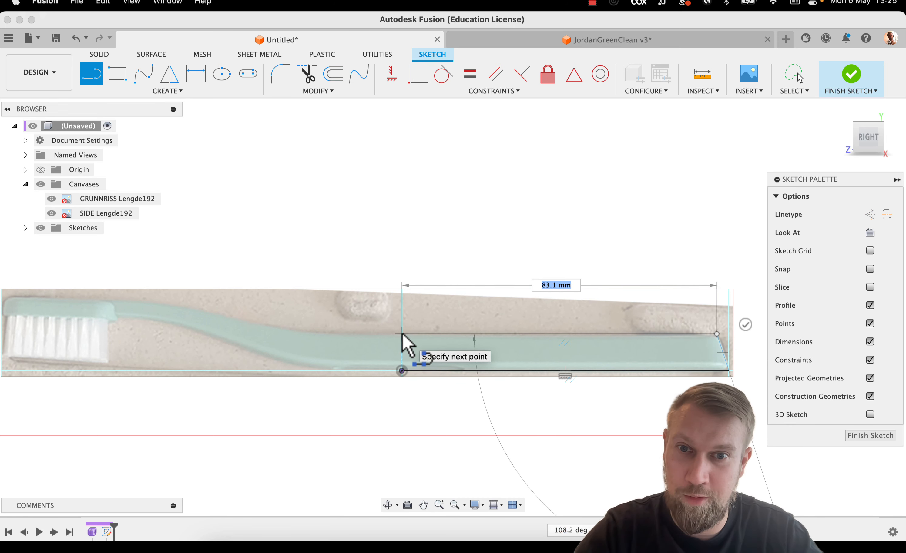
scroll(400, 341, "down", 2)
scroll(403, 338, "up", 8)
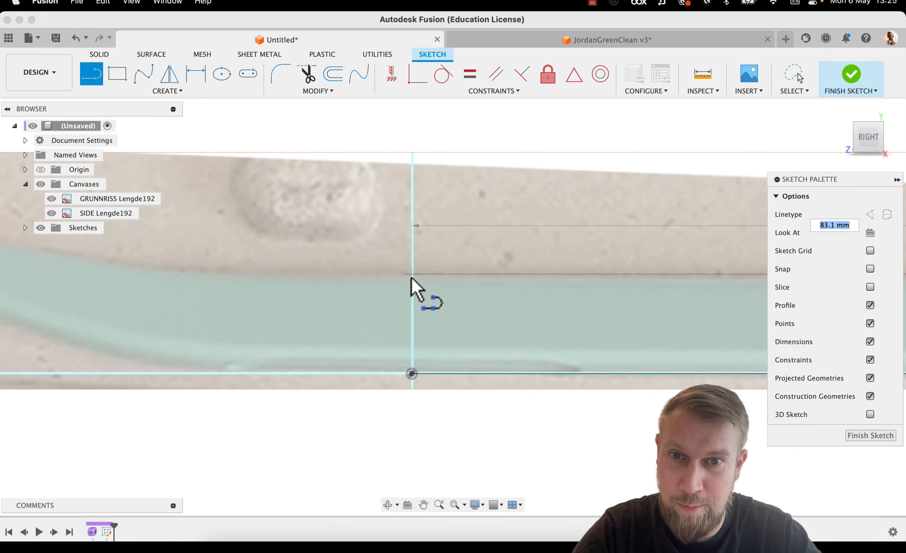
left_click(412, 275)
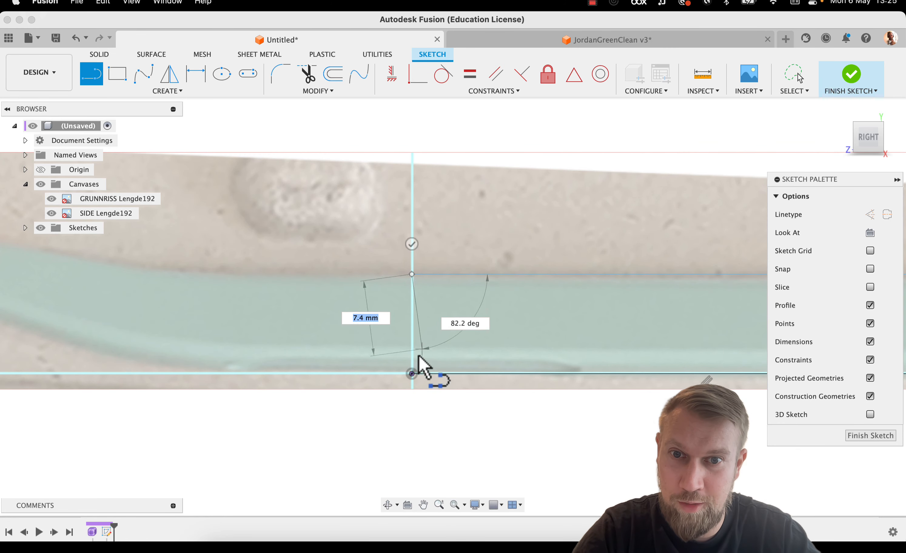
left_click(412, 373)
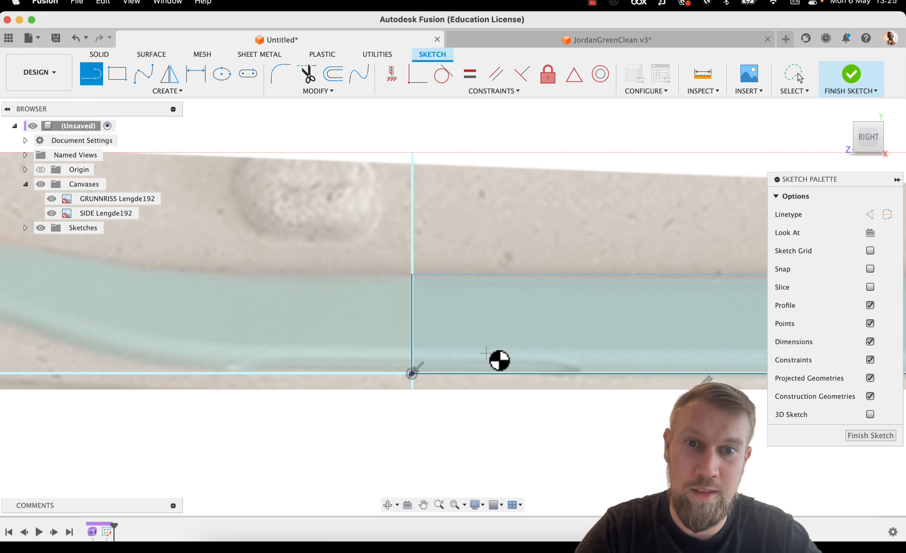
key("Escape")
Dimension the handle height between the top and bottom lines as 9 mm
scroll(501, 364, "down", 5)
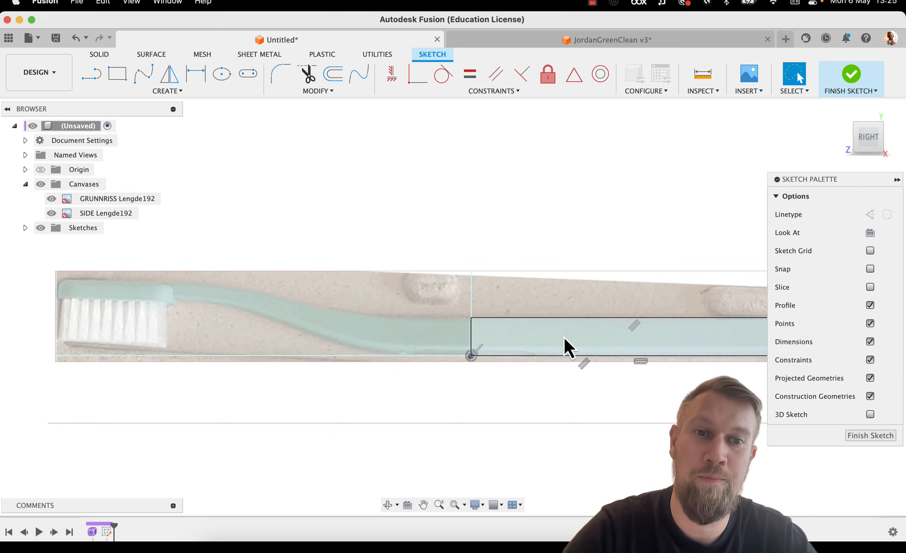
middle_click_drag(568, 348, 438, 320)
scroll(463, 319, "up", 3)
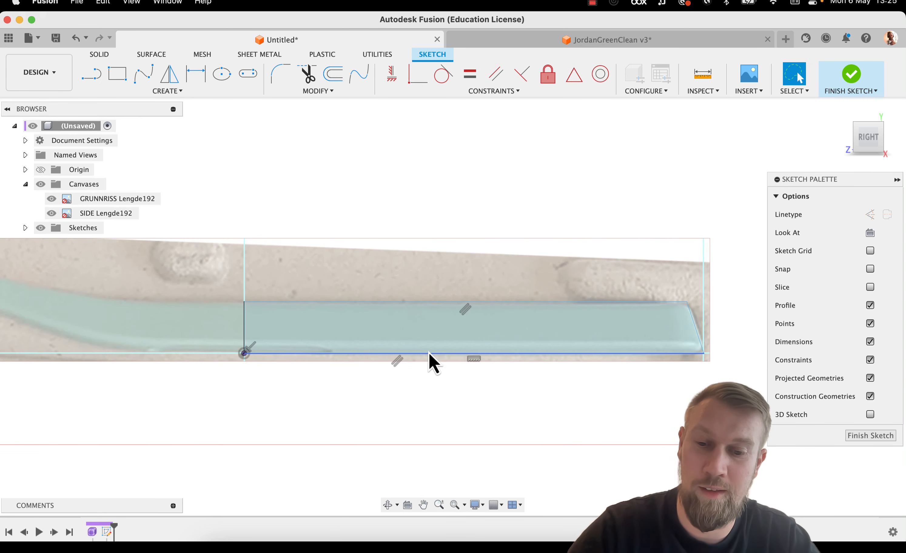
key("d")
left_click(515, 303)
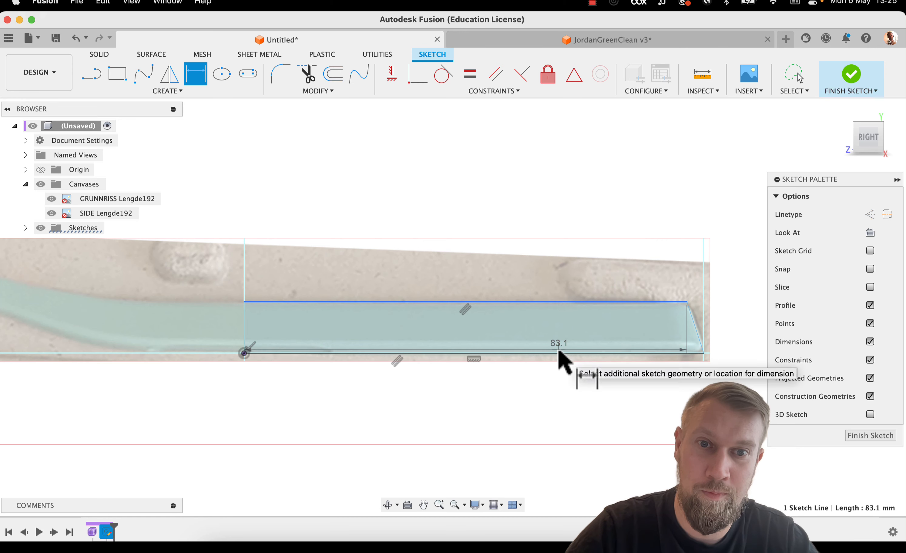
left_click(561, 354)
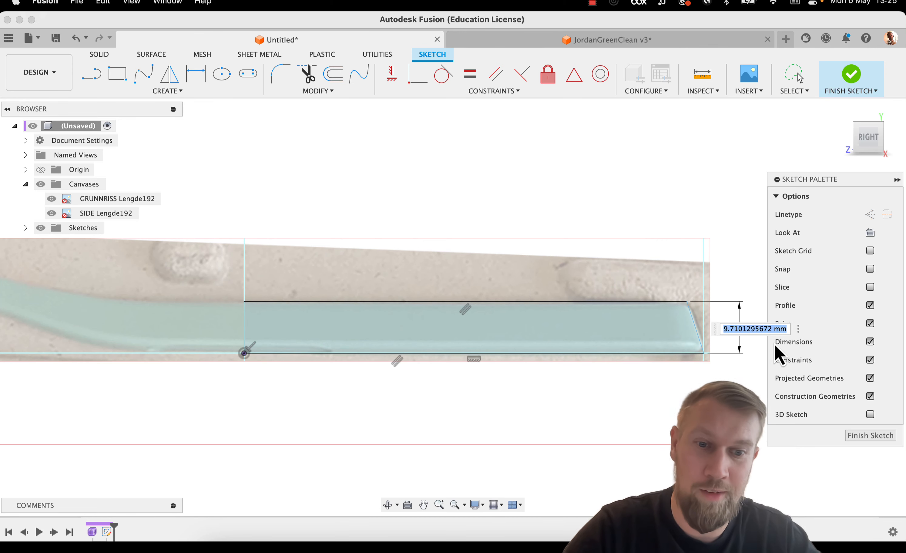
type("9")
key("Return")
Dimension the handle outline's bottom line with a length of 87 mm
scroll(778, 353, "down", 2)
key("d")
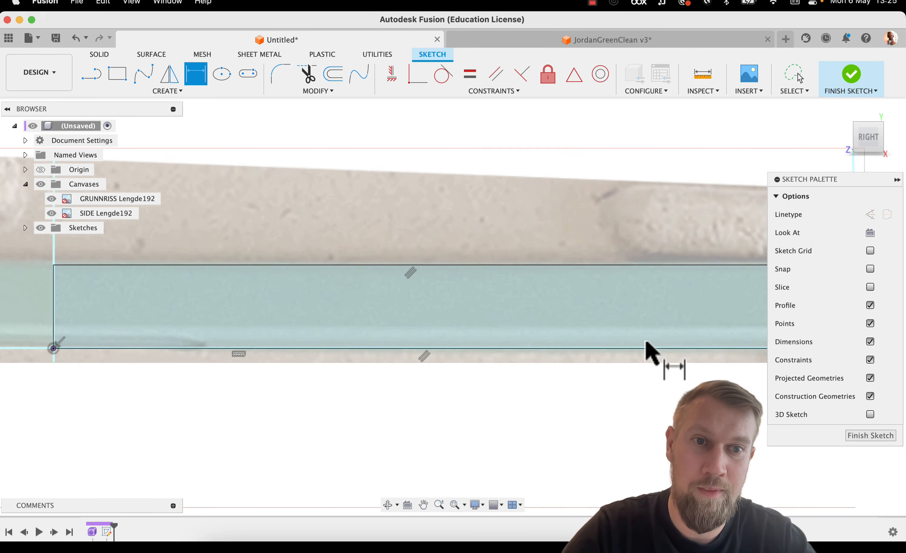
middle_click_drag(611, 340, 546, 345)
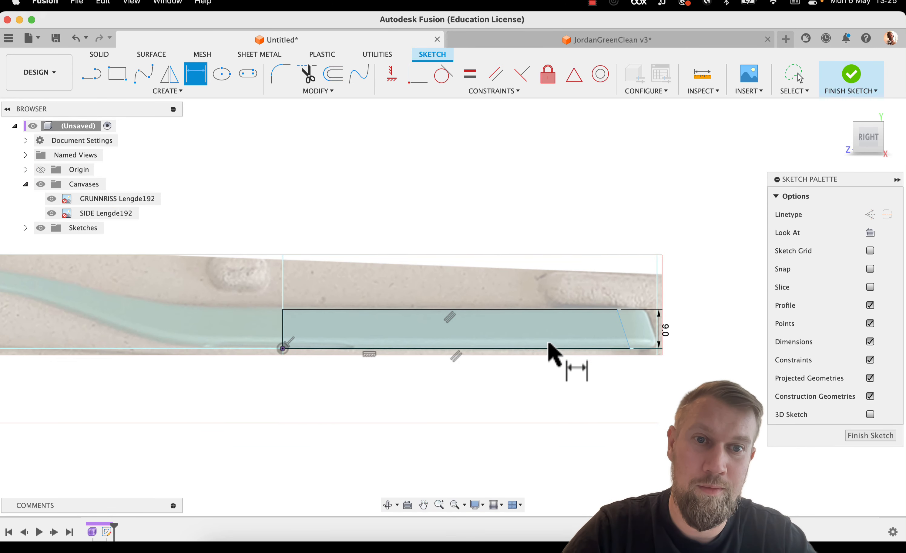
left_click(617, 349)
left_click(619, 380)
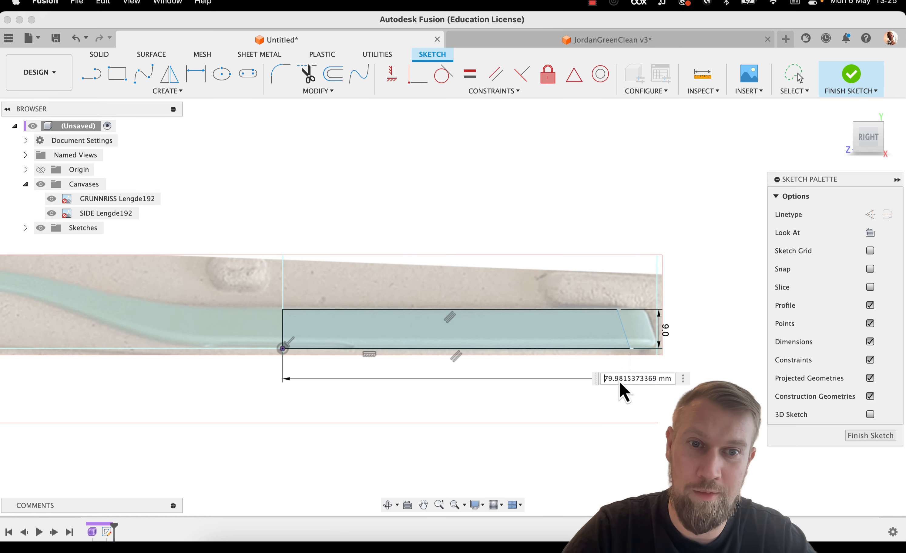
type("87")
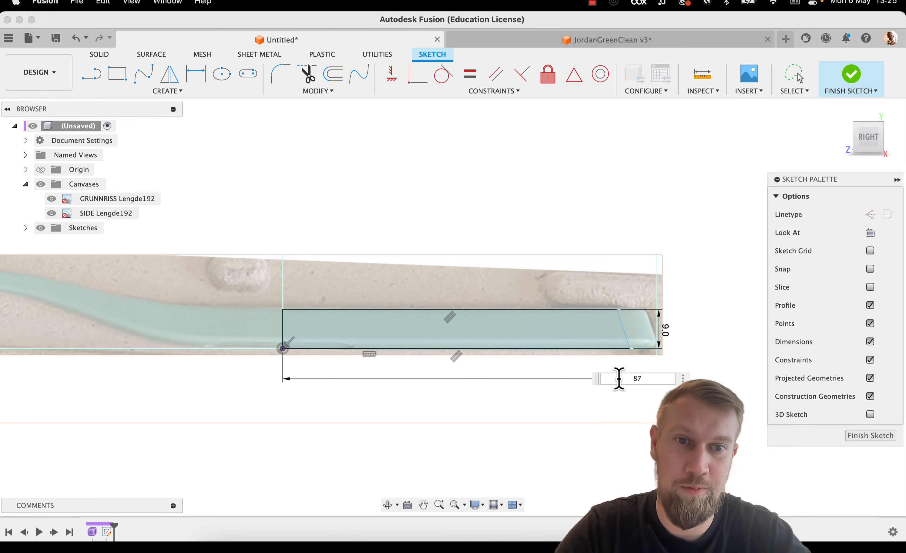
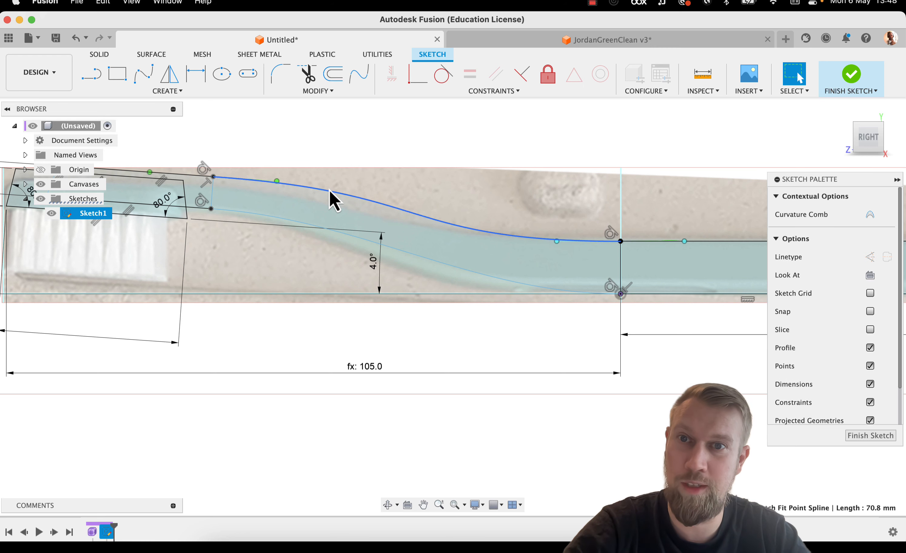
Shorten the tangent handles of the upper and lower neck splines at the head end to follow the toothbrush image
left_click_drag(277, 181, 266, 177)
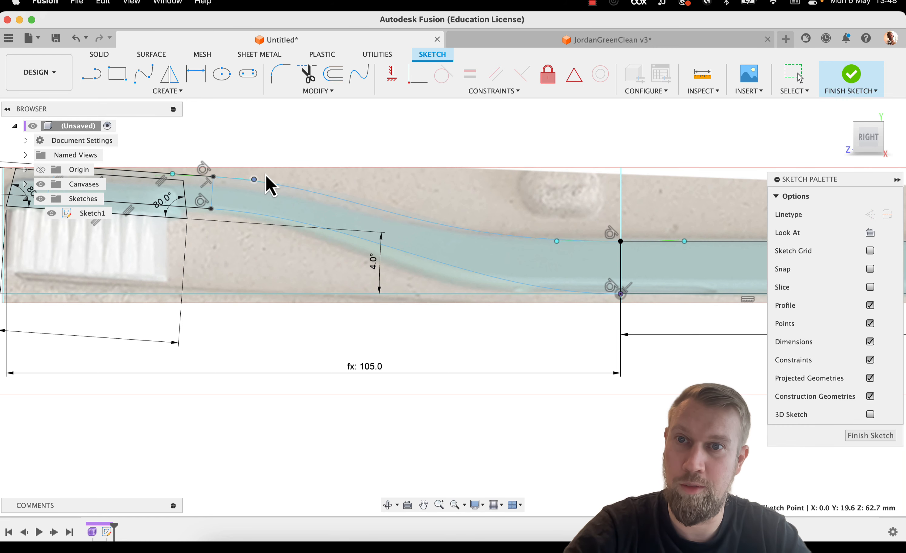
left_click(254, 212)
mouse_move(255, 212)
left_mouse_down()
mouse_move(241, 209)
mouse_move(253, 207)
left_mouse_up()
Lengthen the tangent handles of both neck splines at the handle end to about 13 mm to match the toothbrush image
left_click(545, 288)
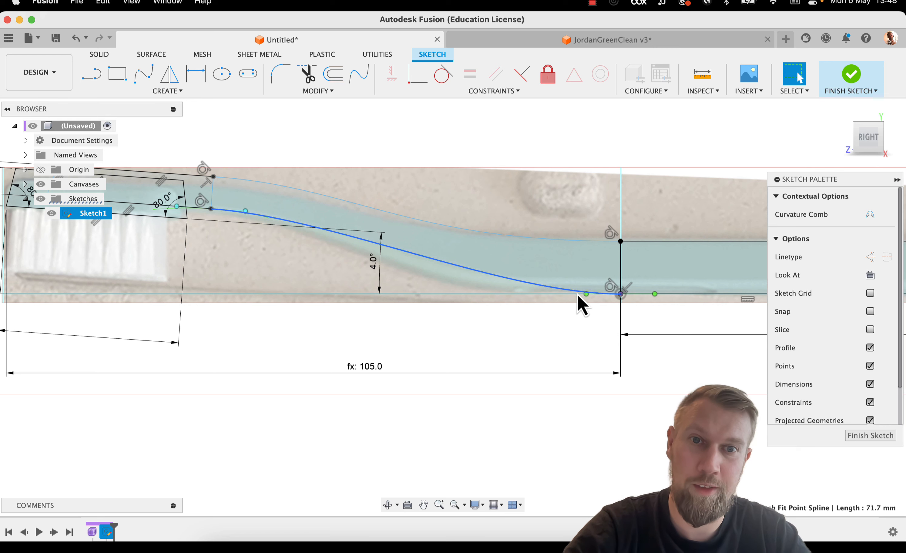
left_click_drag(585, 294, 545, 295)
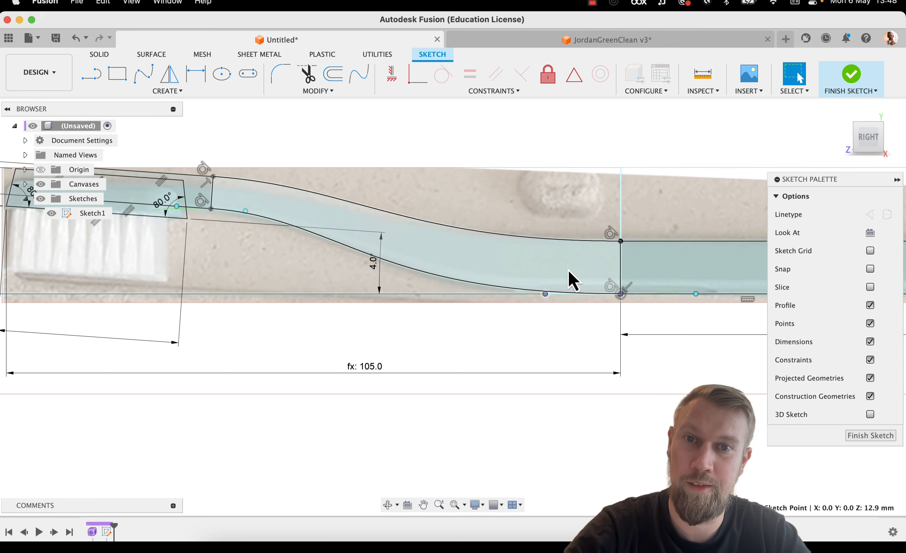
left_click(580, 241)
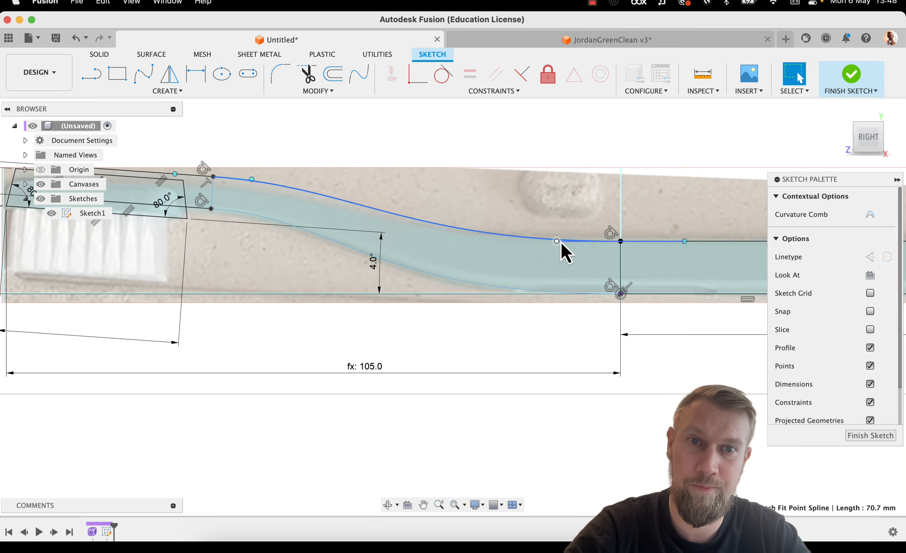
left_click_drag(551, 242, 546, 242)
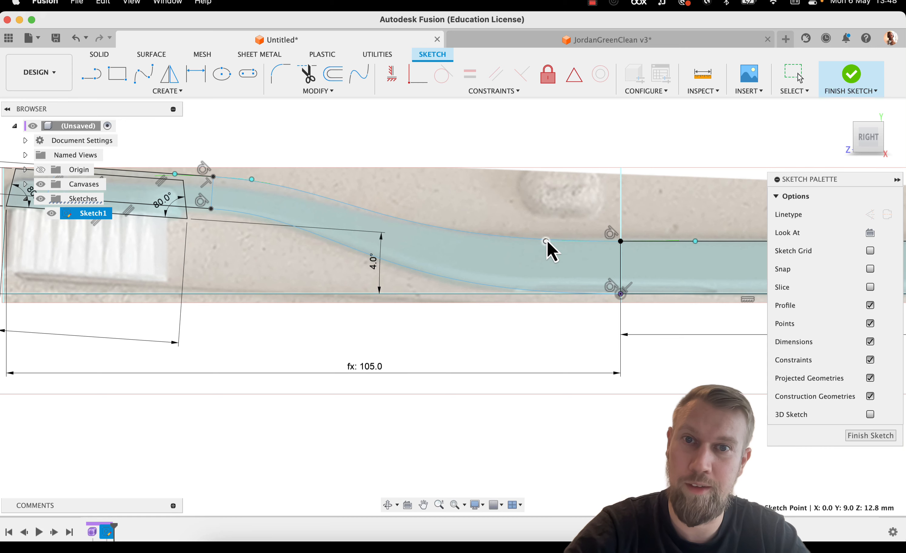
Rename Sketch1 as SIDE MASTER and finish the sketch
scroll(556, 145, "down", 10)
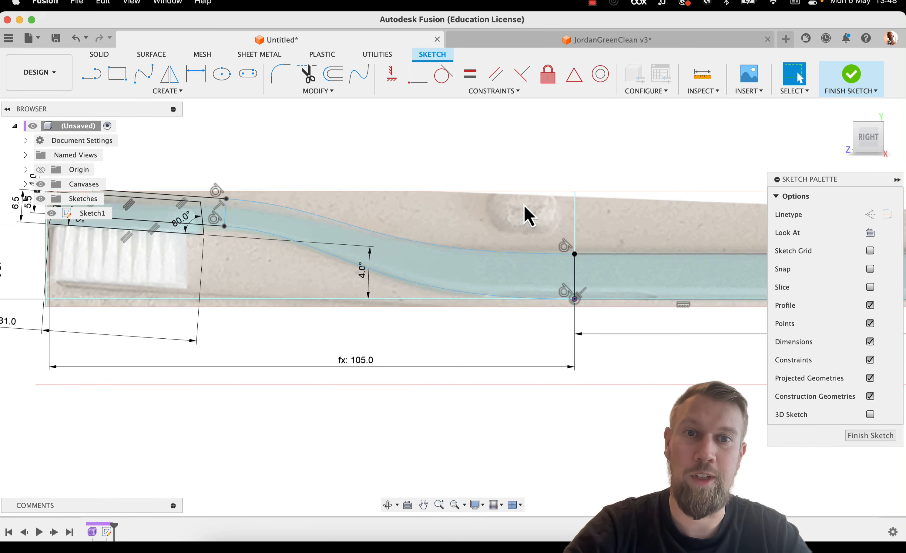
mouse_move(521, 218)
middle_mouse_down()
mouse_move(428, 240)
mouse_move(435, 244)
middle_mouse_up()
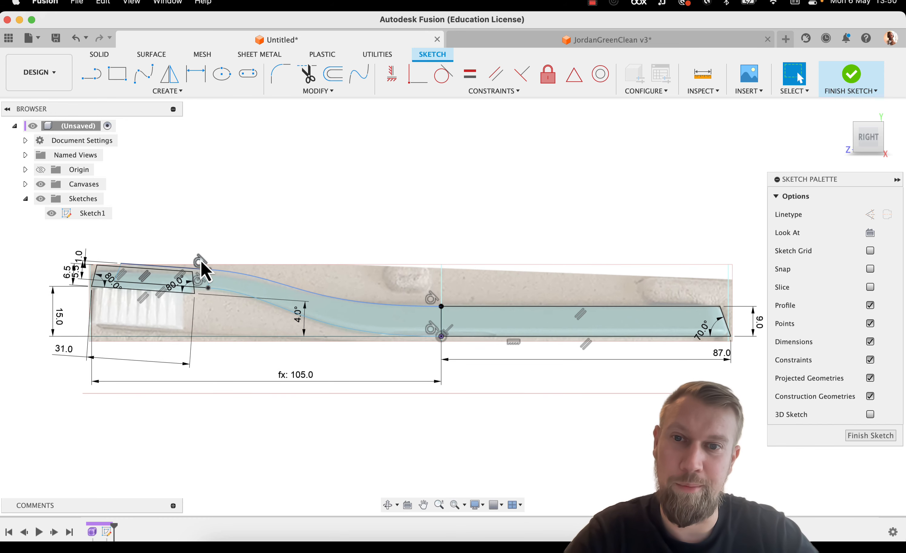
middle_click_drag(301, 263, 335, 257, "shift")
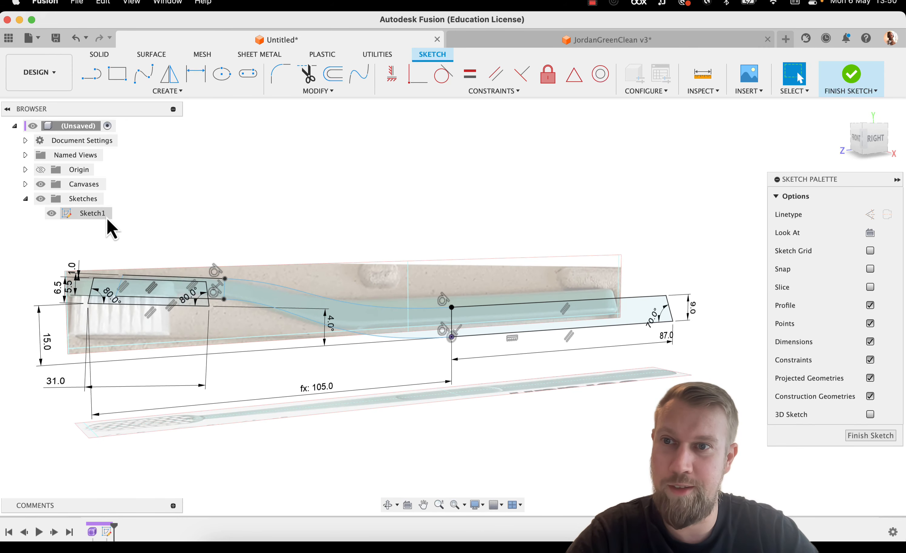
left_click(99, 215)
left_click(100, 215)
type("Side")
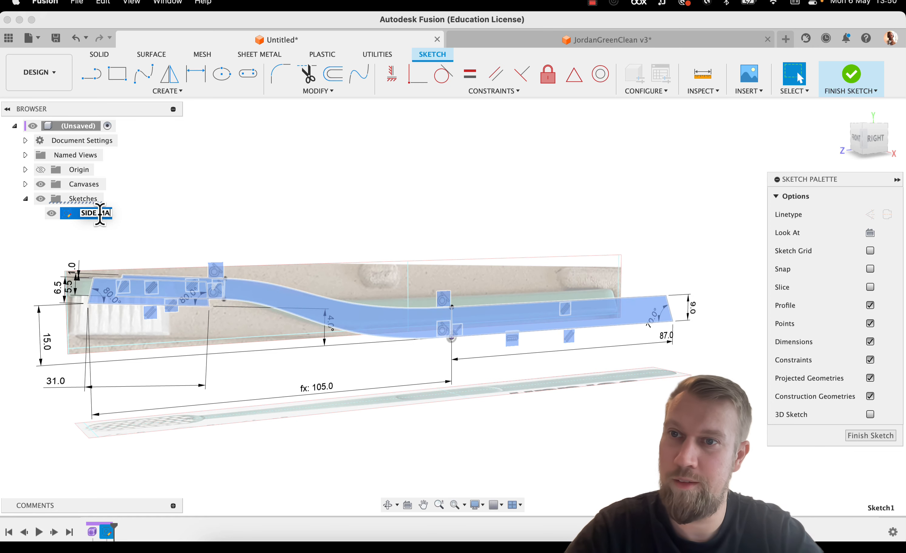
type(" MASTER")
key("Return")
left_click(362, 171)
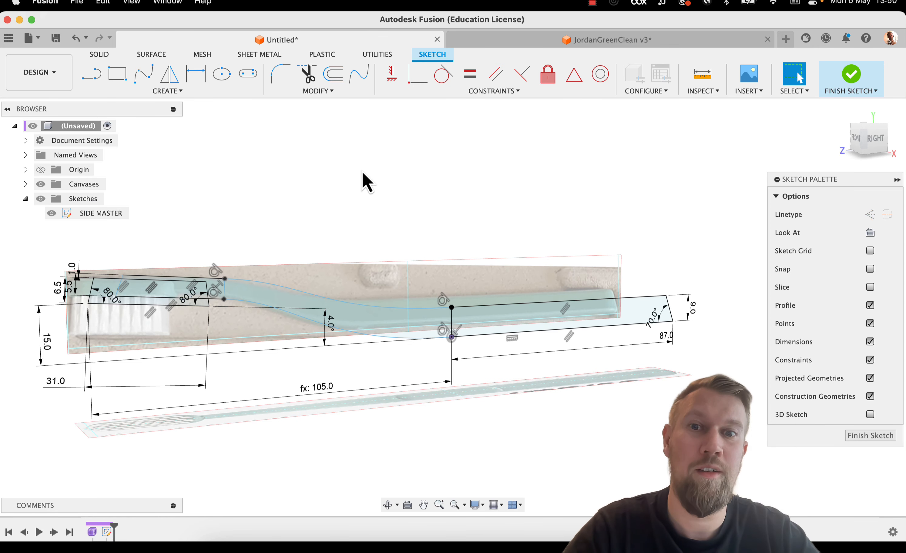
middle_click_drag(425, 183, 435, 181)
left_click(856, 80)
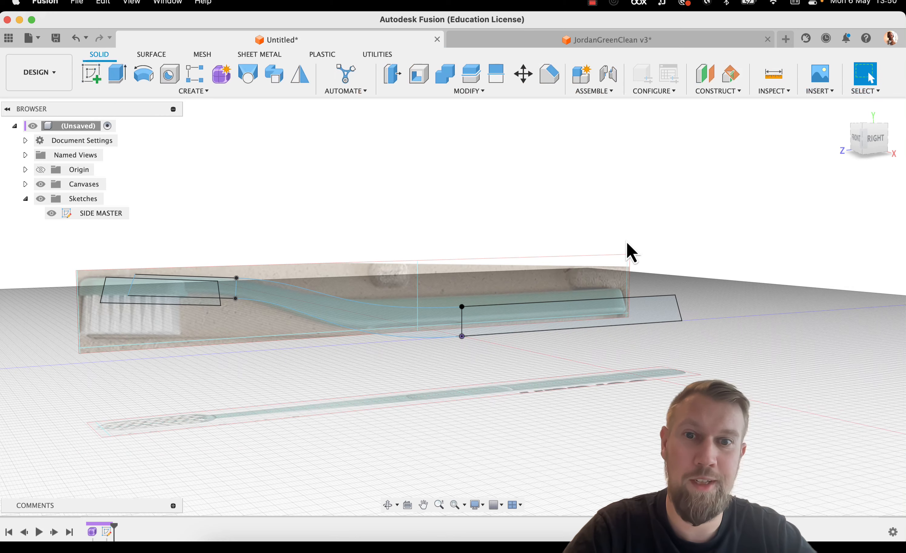
Examine the overlapping head and neck outlines of the SIDE MASTER sketch up close, highlighting the neck's lower straight line
mouse_move(545, 217)
middle_mouse_down("shift")
mouse_move(556, 212)
mouse_move(588, 236)
middle_mouse_up("shift")
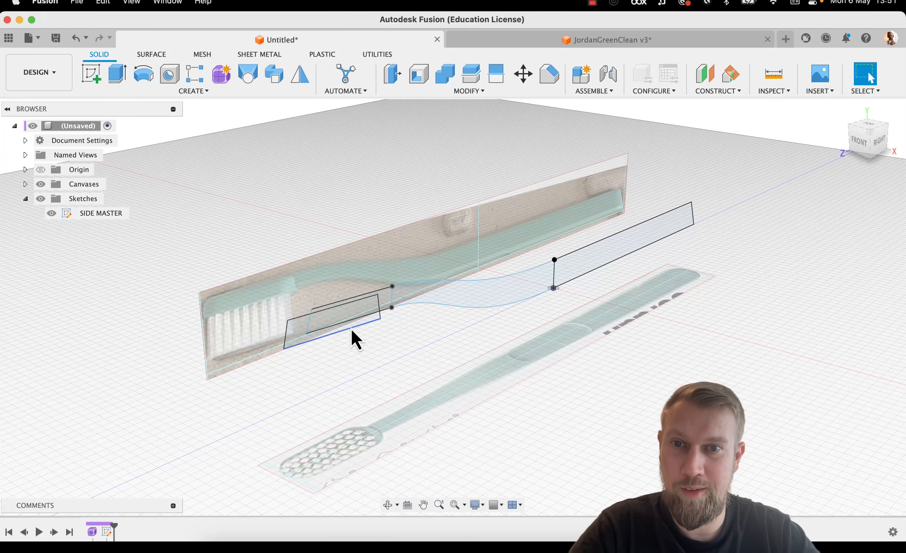
left_click(384, 315)
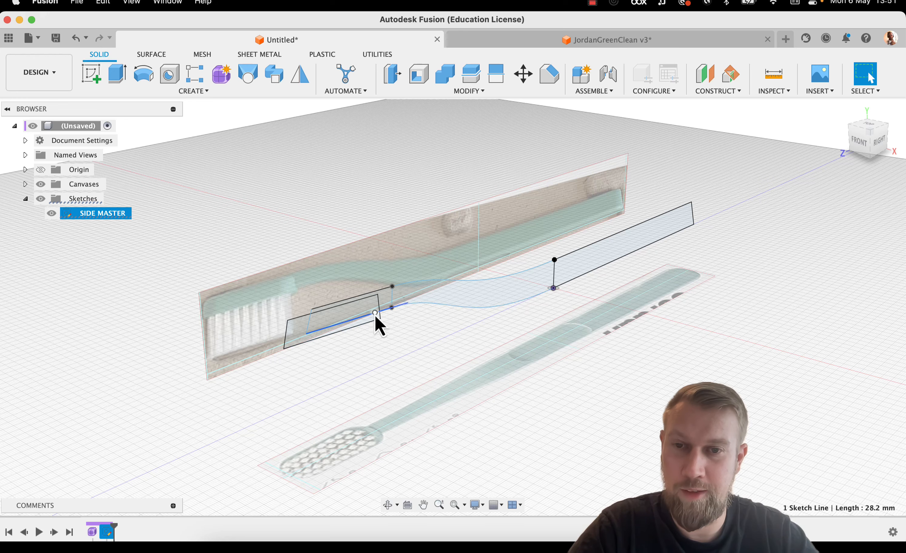
scroll(400, 336, "up", 10)
mouse_move(327, 292)
middle_mouse_down()
mouse_move(489, 278)
mouse_move(566, 287)
middle_mouse_up()
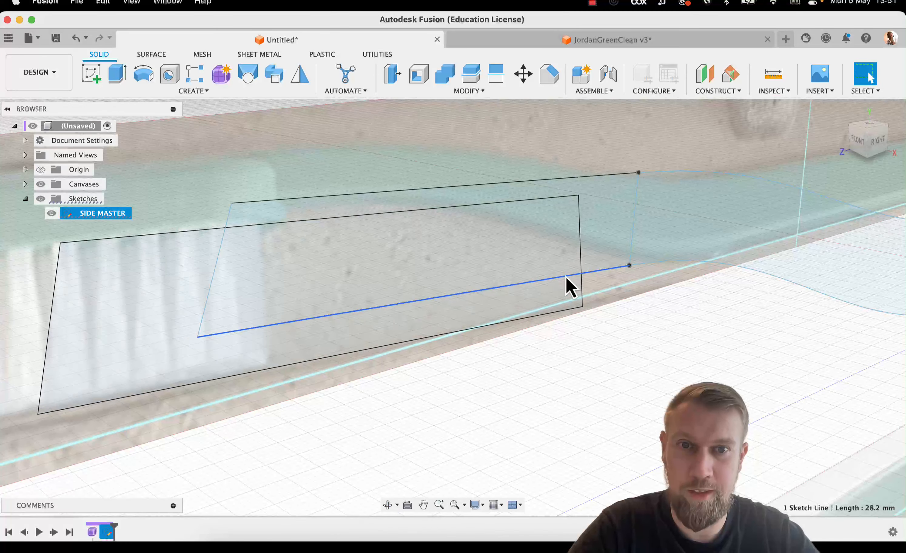
Create a construction plane at 90 degrees through the neck outline's lower straight line in the SIDE MASTER sketch
left_click(732, 91)
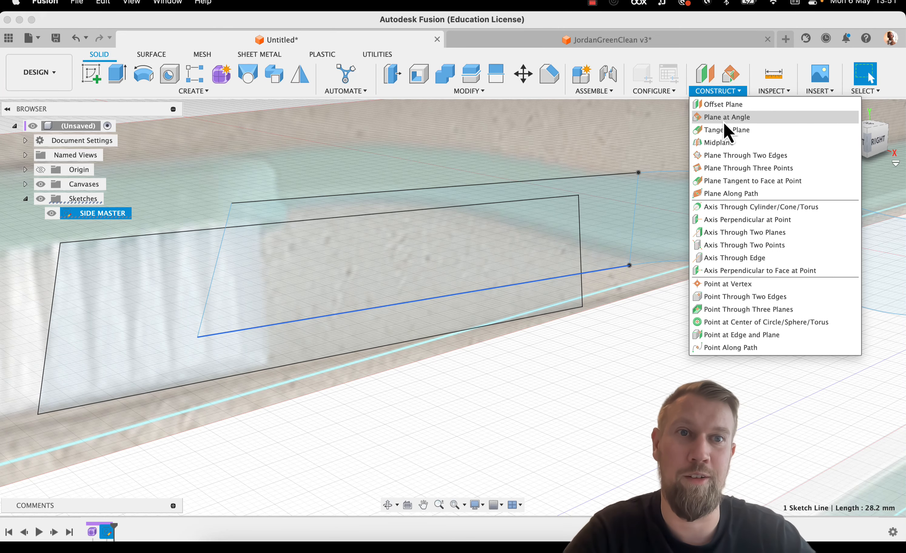
left_click(724, 123)
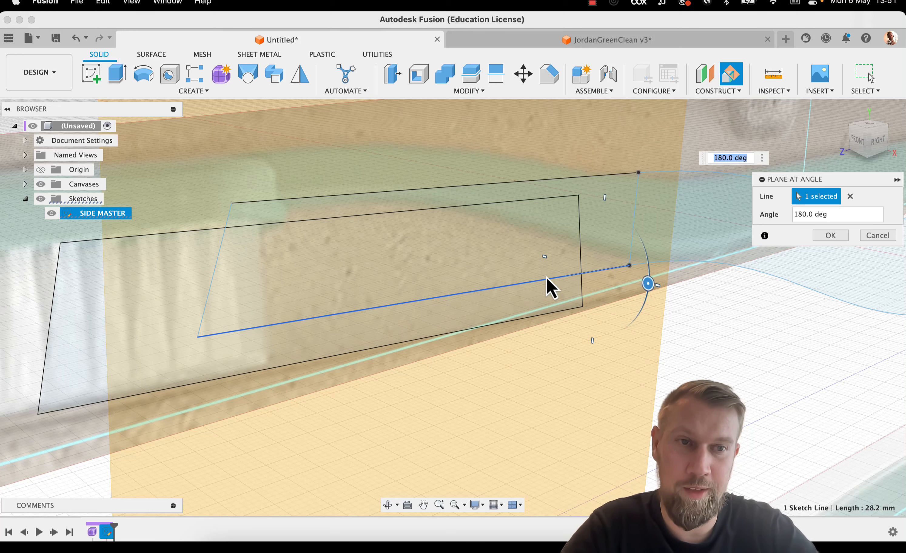
type("9")
key("Return")
type("90")
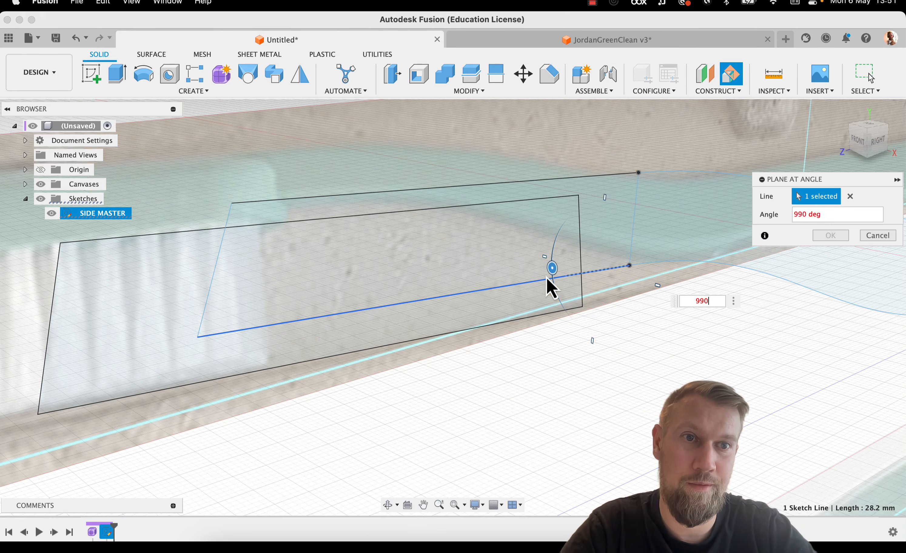
type("90")
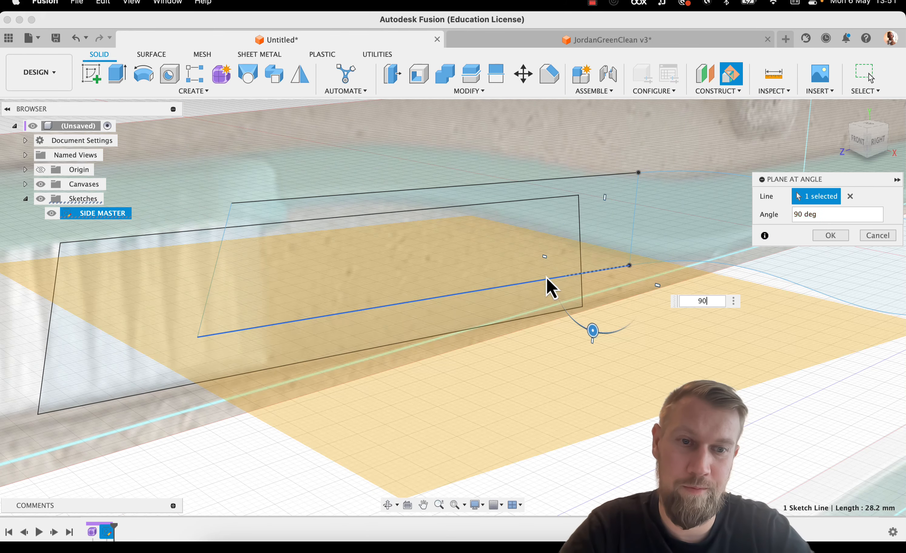
scroll(496, 277, "down", 10)
middle_click_drag(496, 277, 469, 283, "shift")
scroll(479, 299, "up", 5)
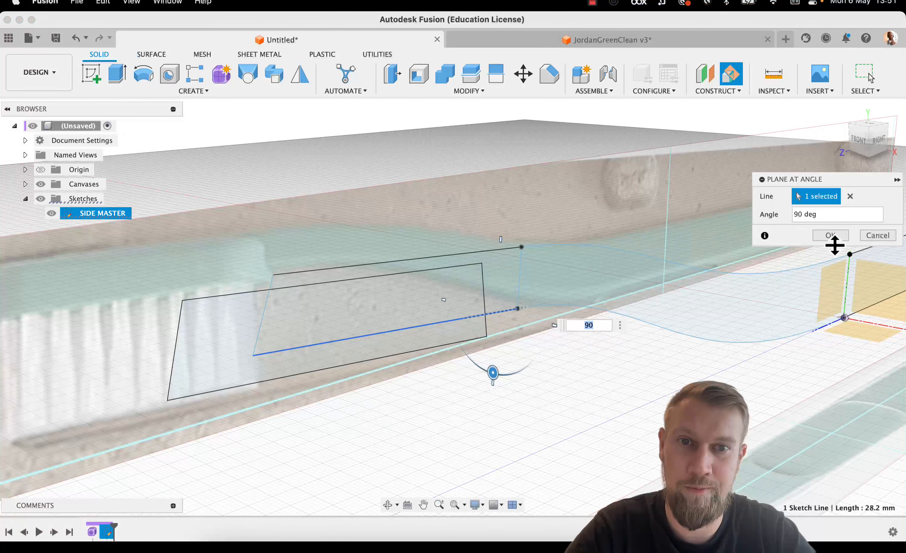
left_click(839, 236)
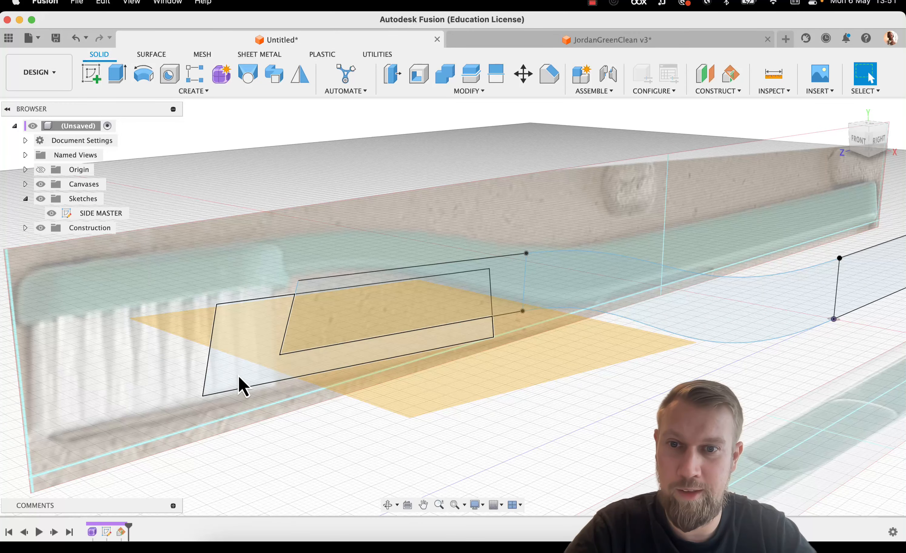
Create a second construction plane at 90 degrees through the bottom line of the larger head outline
left_click(240, 391)
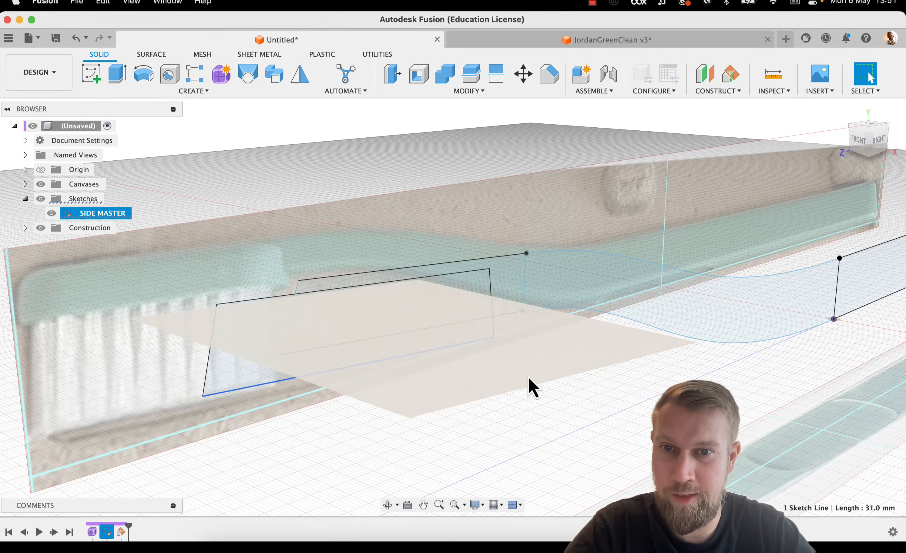
left_click(736, 84)
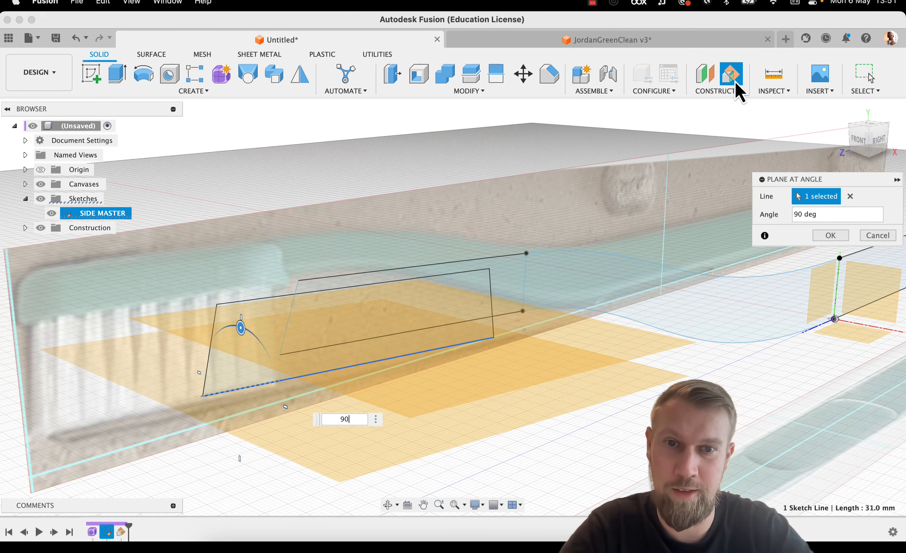
key("Return")
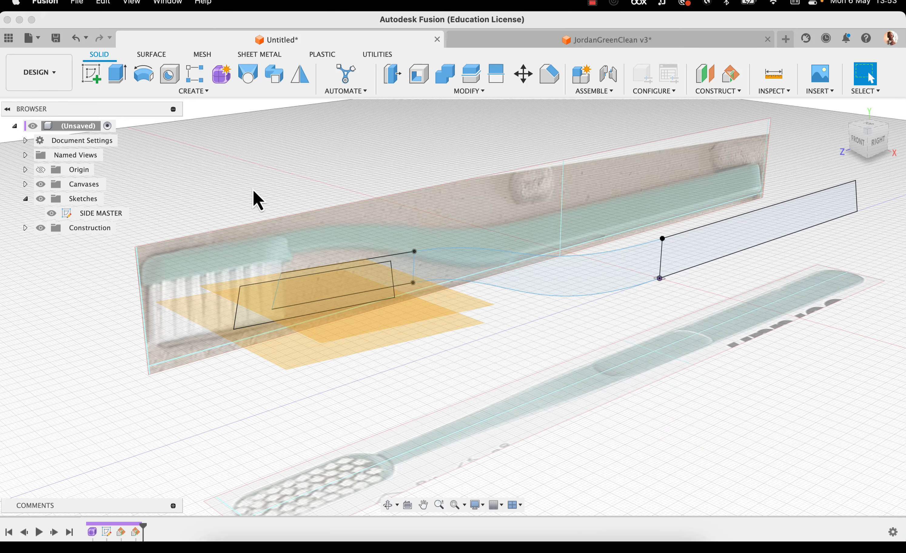
Rename the upper construction plane H1 and the lower one H2
left_click(25, 228)
left_click(91, 243)
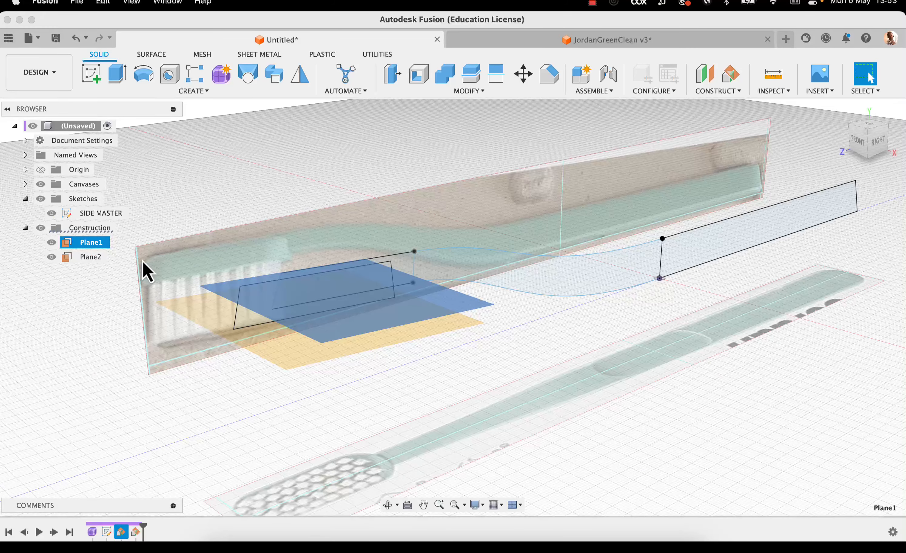
double_click(89, 242)
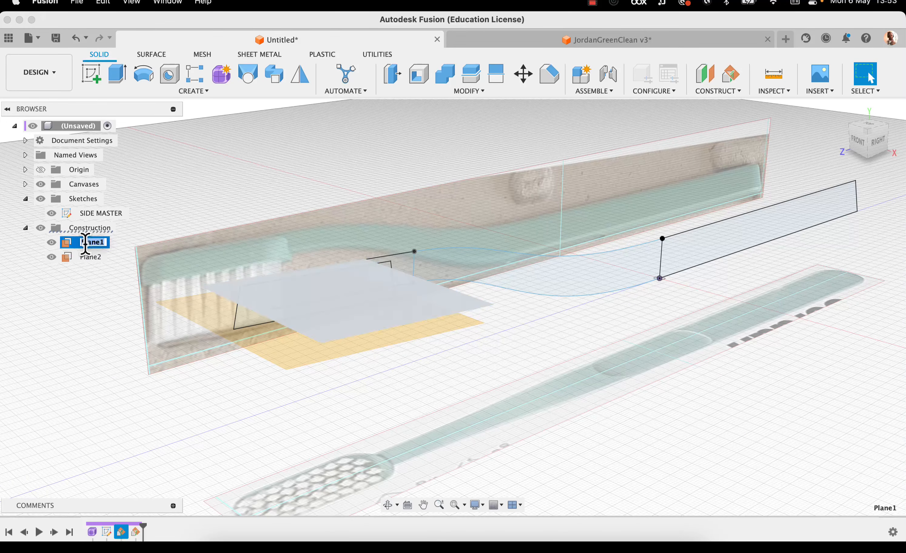
type("H1")
key("Return")
double_click(89, 257)
type("H2")
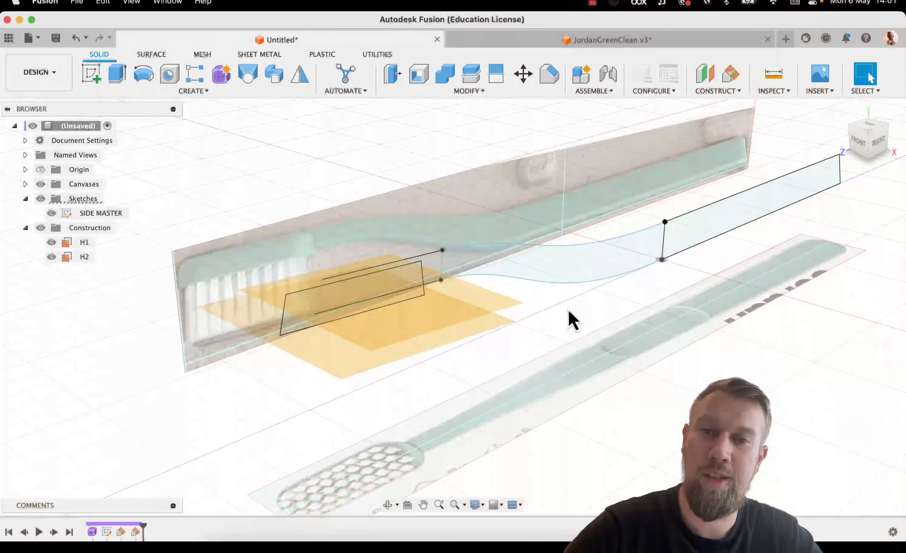
Start a new sketch on plane H1 and view it face-on
left_click(498, 309)
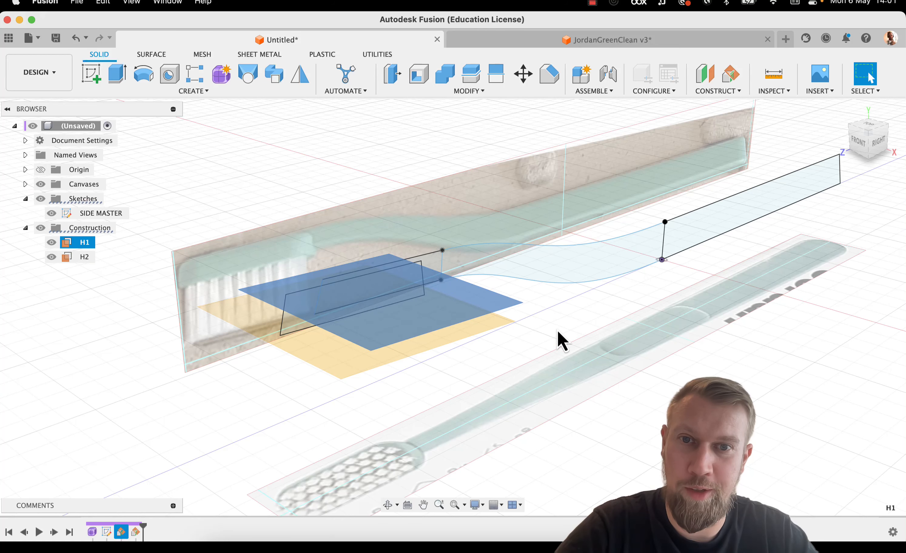
mouse_move(560, 322)
middle_mouse_down()
mouse_move(593, 335)
mouse_move(573, 327)
middle_mouse_up()
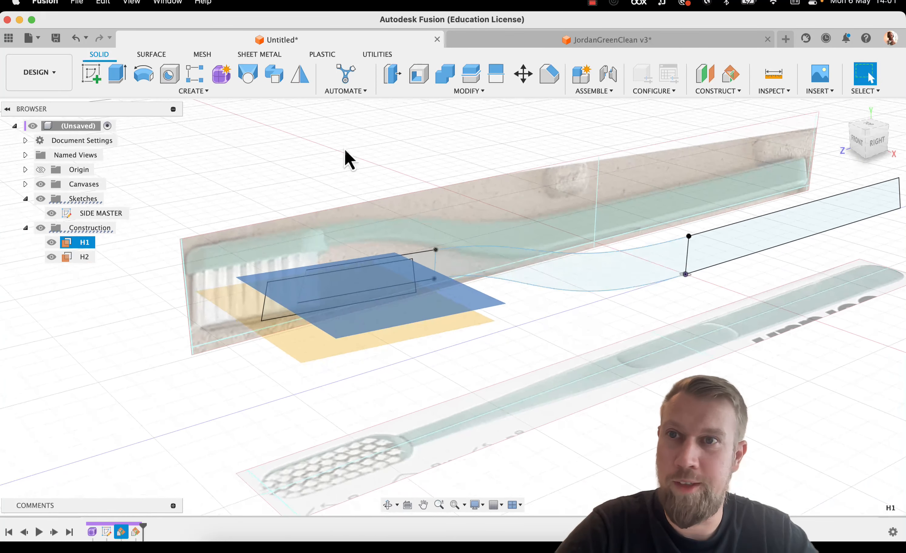
left_click(91, 72)
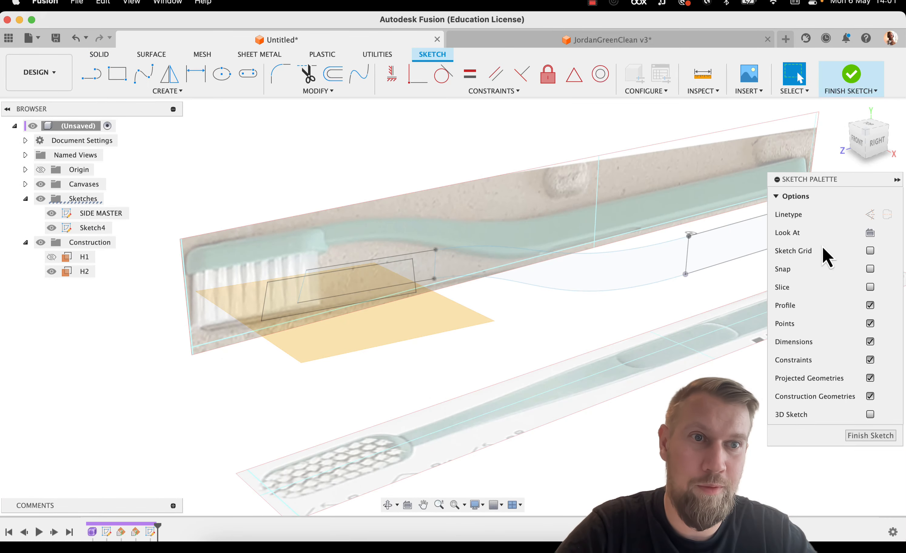
left_click(874, 239)
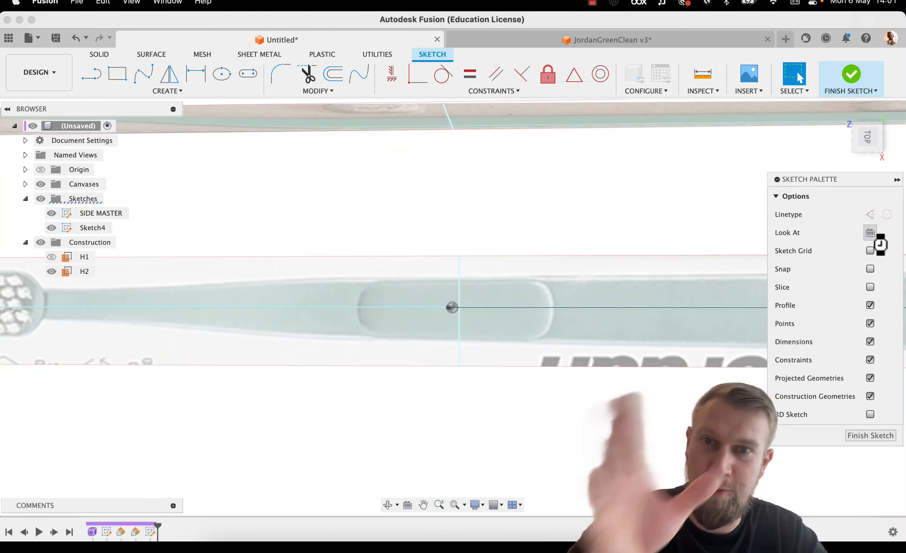
Project both endpoints of the neck outline's lower straight line into the sketch with the projection link on
middle_click_drag(220, 289, 640, 331)
mouse_move(413, 344)
middle_mouse_down()
mouse_move(522, 318)
mouse_move(463, 323)
mouse_move(498, 295)
mouse_move(580, 267)
mouse_move(606, 271)
mouse_move(616, 256)
mouse_move(607, 277)
mouse_move(587, 263)
mouse_move(593, 293)
middle_mouse_up()
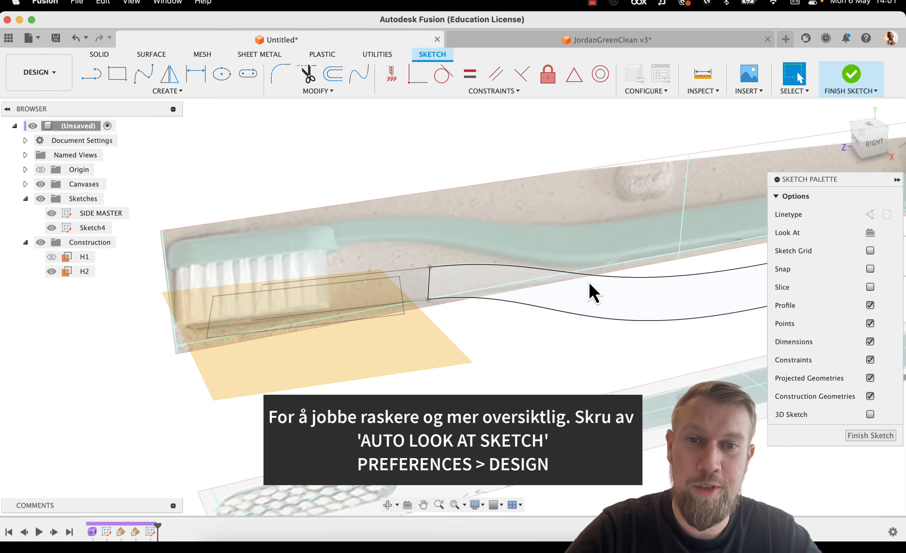
left_click(429, 301)
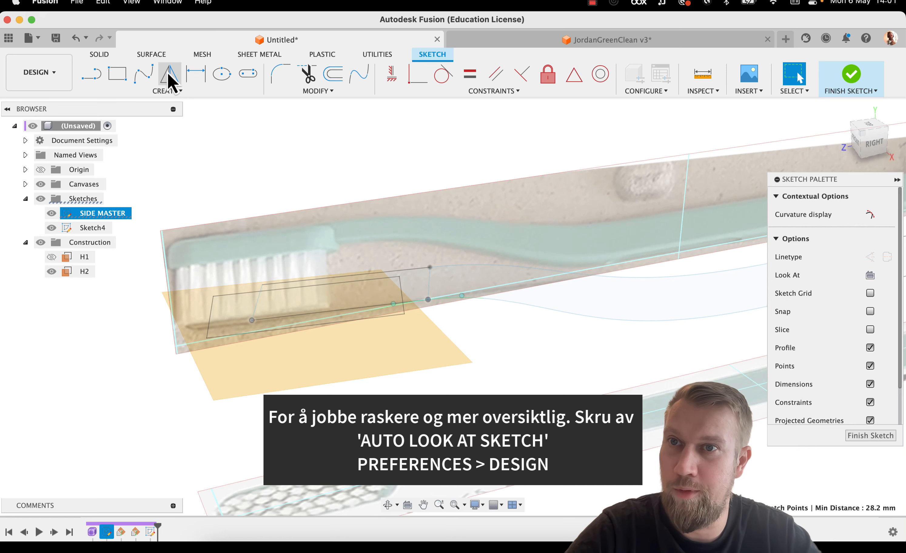
left_click(173, 97)
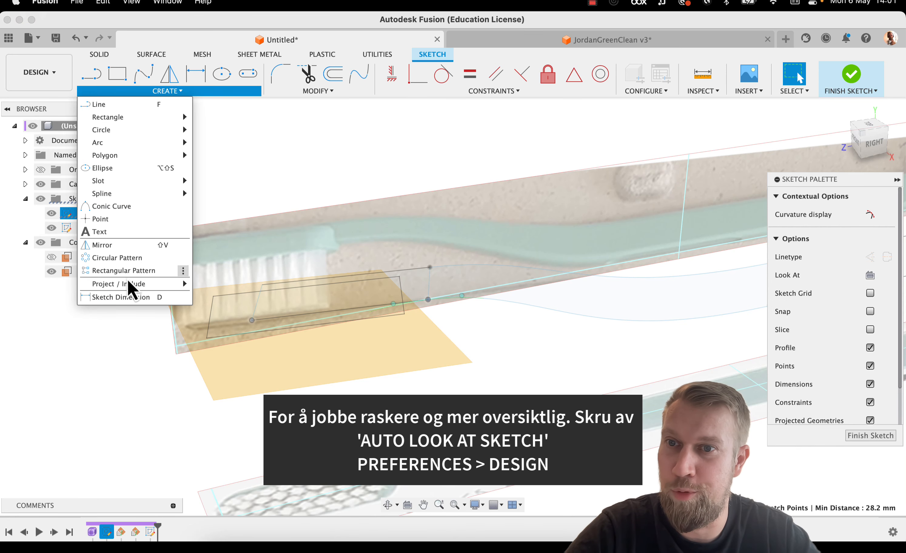
mouse_move(130, 285)
left_click(223, 284)
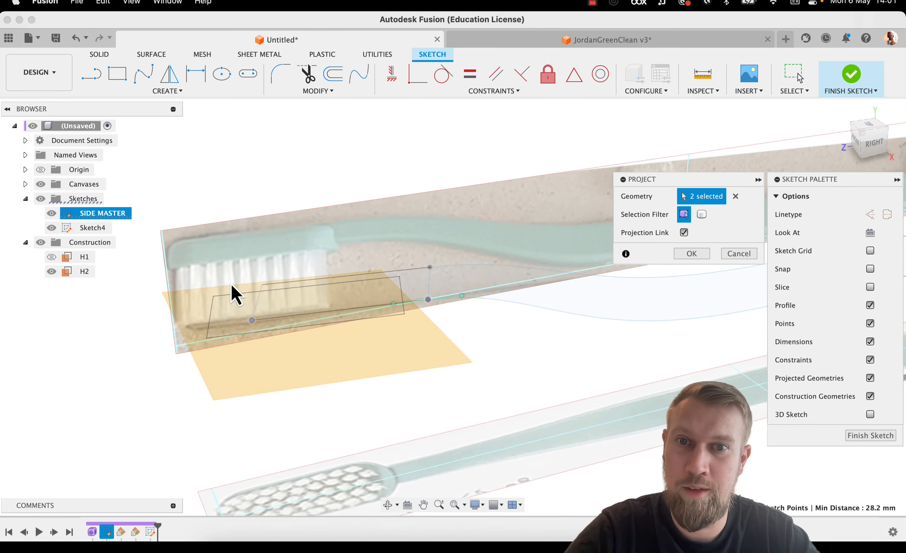
left_click(691, 253)
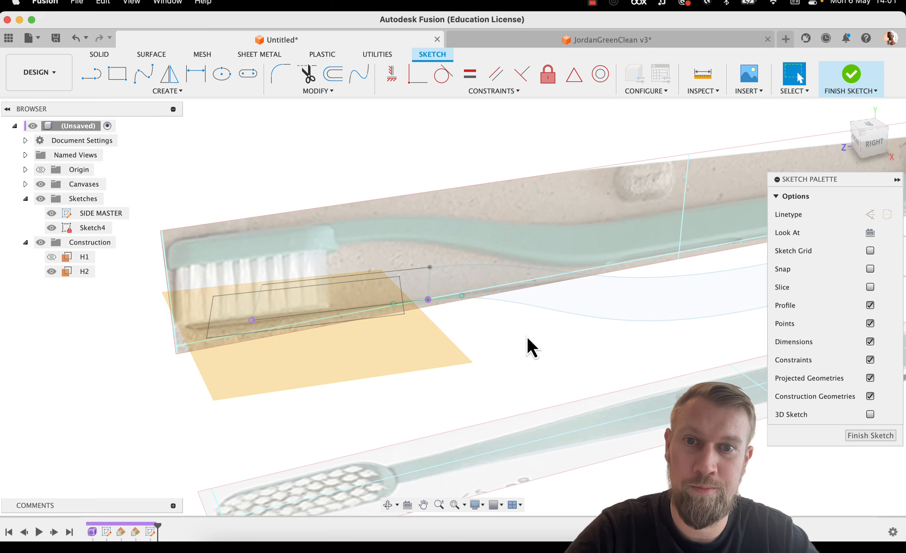
Hide the SIDE MASTER sketch, the canvases and plane H2 to isolate the projected points
middle_click_drag(508, 351, 532, 309)
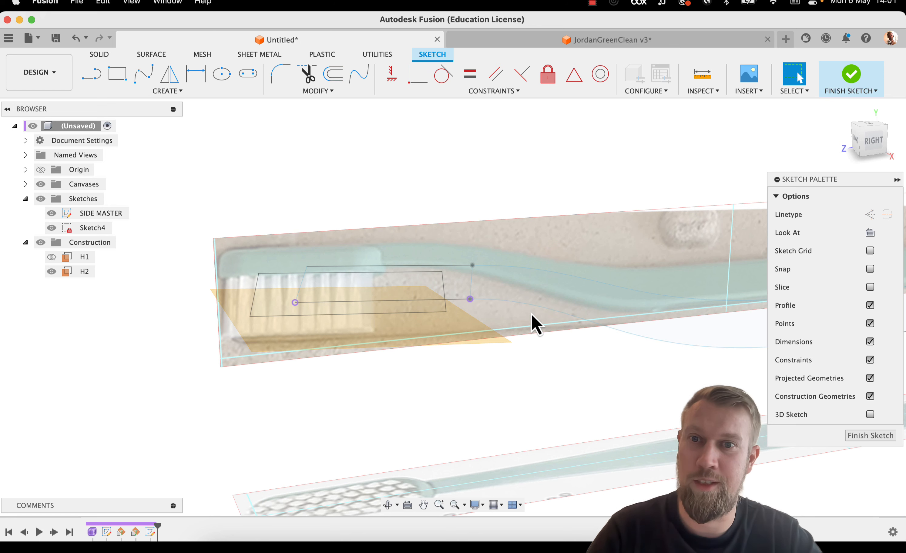
left_click(51, 213)
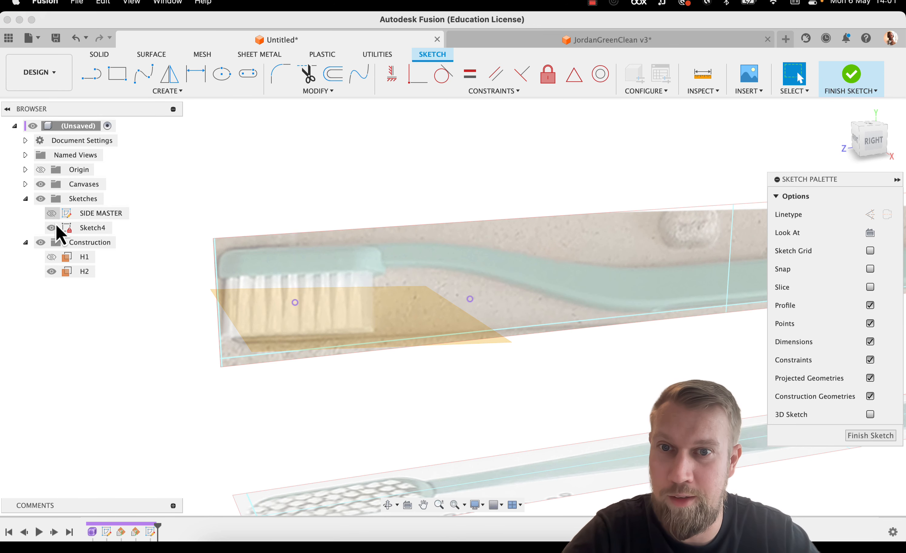
left_click(39, 184)
middle_click_drag(550, 214, 543, 219, "shift")
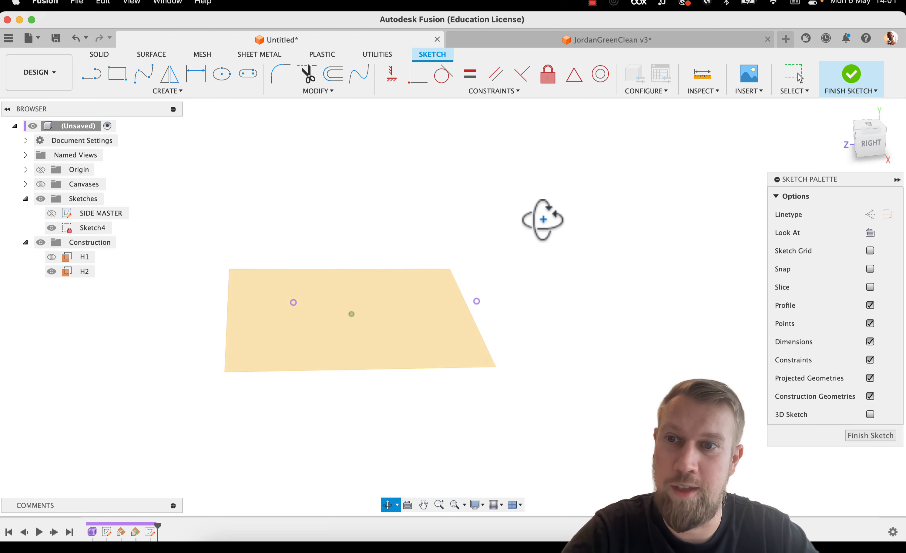
left_click(54, 271)
middle_click_drag(476, 197, 506, 177)
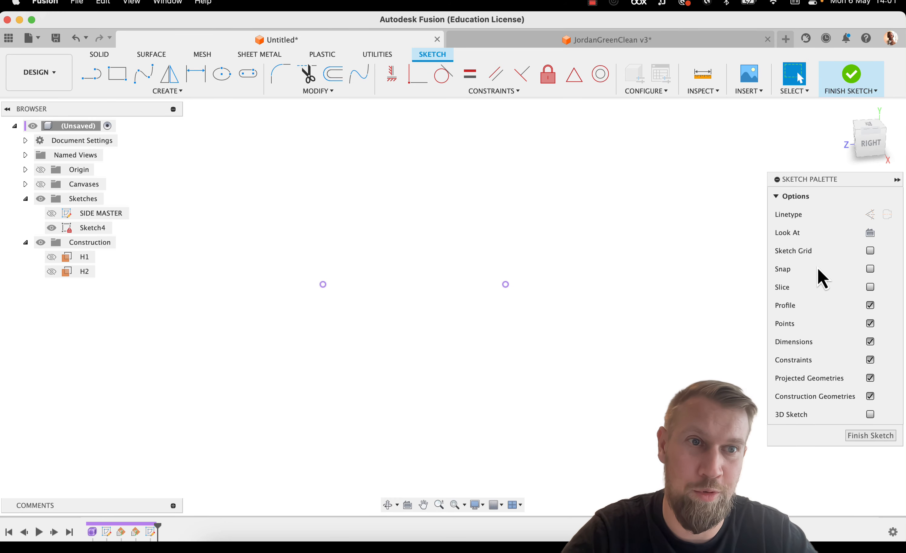
Draw a straight line connecting the two projected points, viewing the sketch face-on
left_click(870, 233)
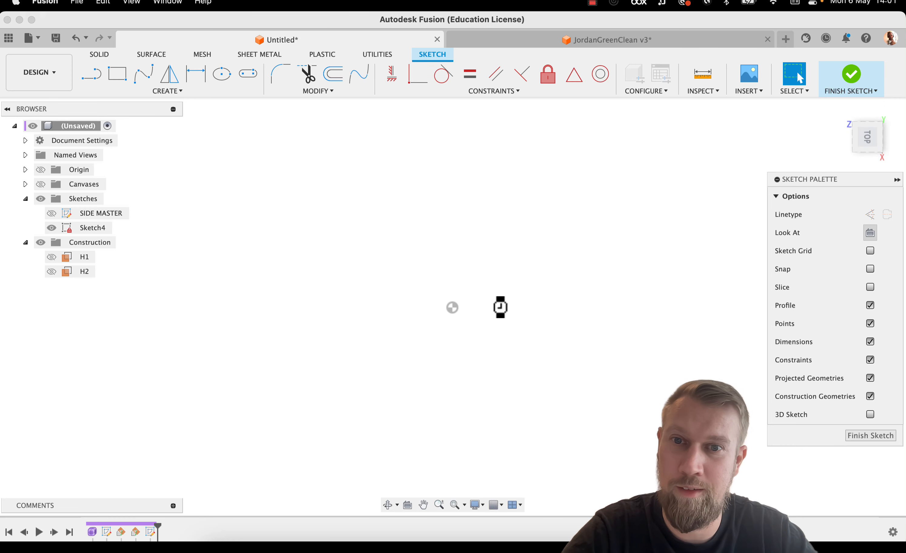
mouse_move(499, 307)
middle_mouse_down()
mouse_move(298, 337)
mouse_move(643, 326)
middle_mouse_up()
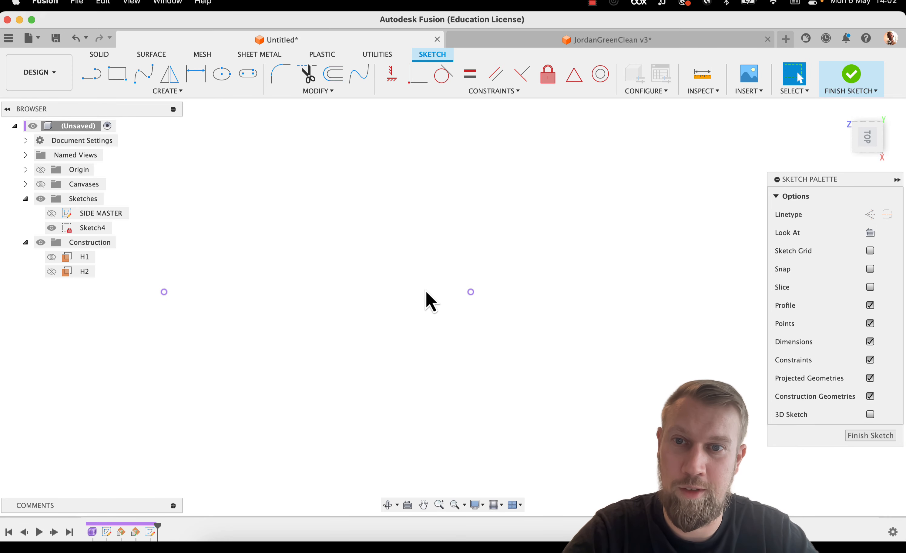
scroll(424, 293, "up", 2)
mouse_move(369, 305)
middle_mouse_down()
mouse_move(469, 292)
mouse_move(453, 288)
mouse_move(502, 267)
middle_mouse_up()
scroll(505, 290, "up", 2)
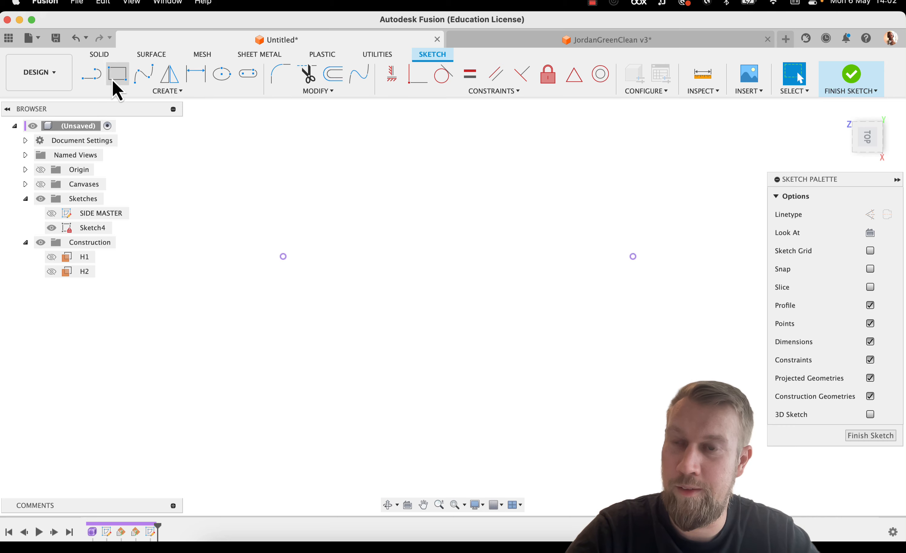
key("l")
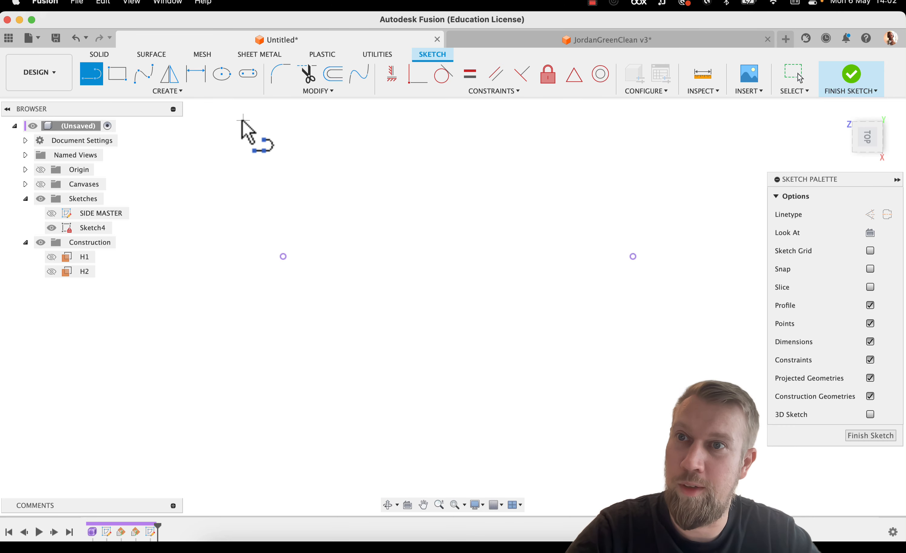
left_click(633, 257)
left_click(283, 257)
key("Escape")
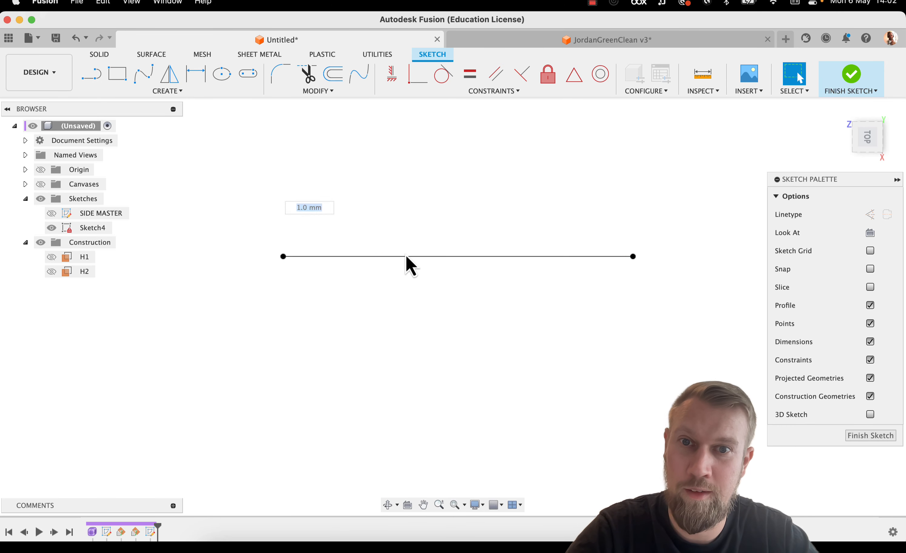
Convert the line between the projected points to construction geometry
left_click(404, 261)
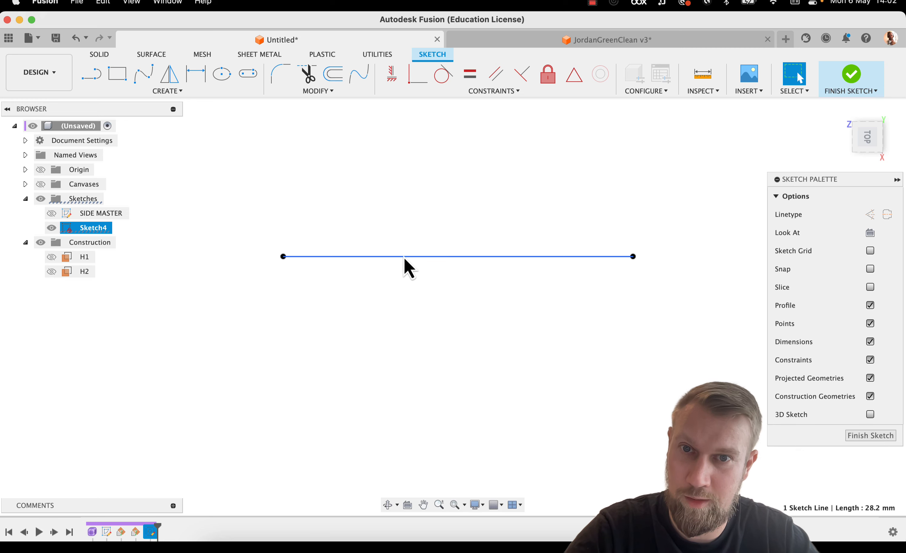
key("x")
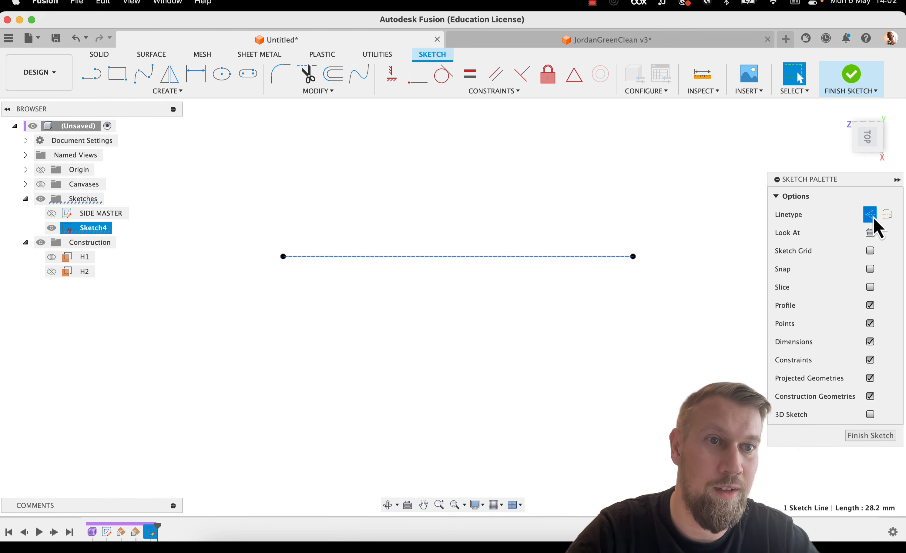
key("Escape")
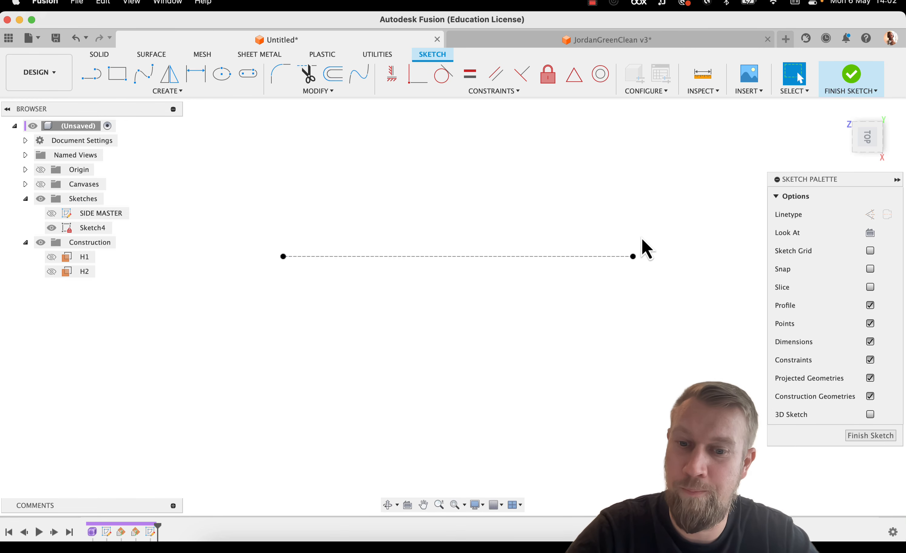
Draw a 3 mm line perpendicular to the construction line from its endpoint at the neck-spline end
key("l")
left_click(633, 256)
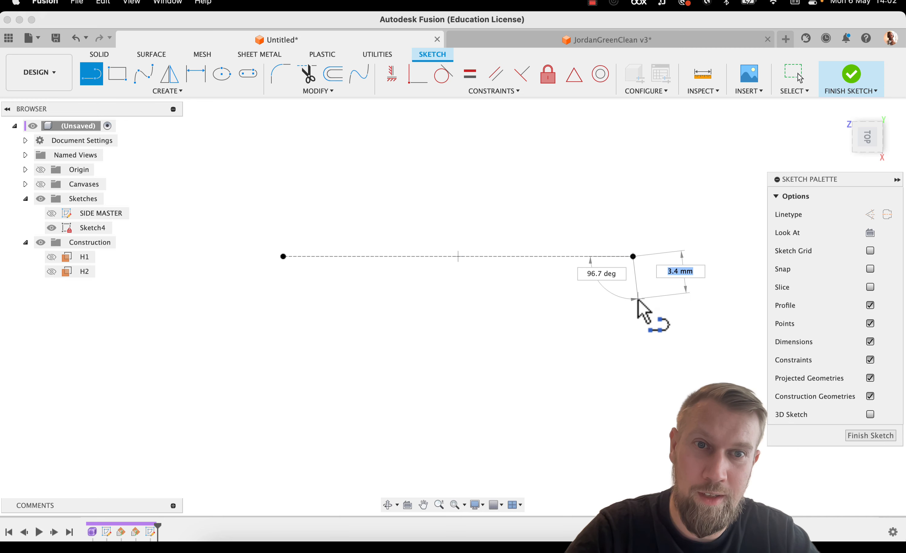
type("3")
key("Return")
key("Escape")
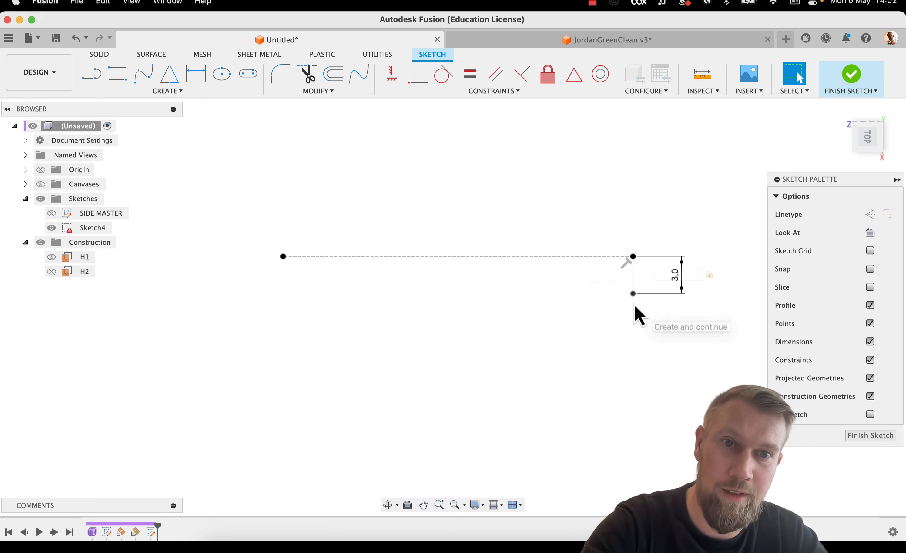
Draw a circle 2 mm in diameter centred on the construction line, near the end opposite the 3 mm line
key("c")
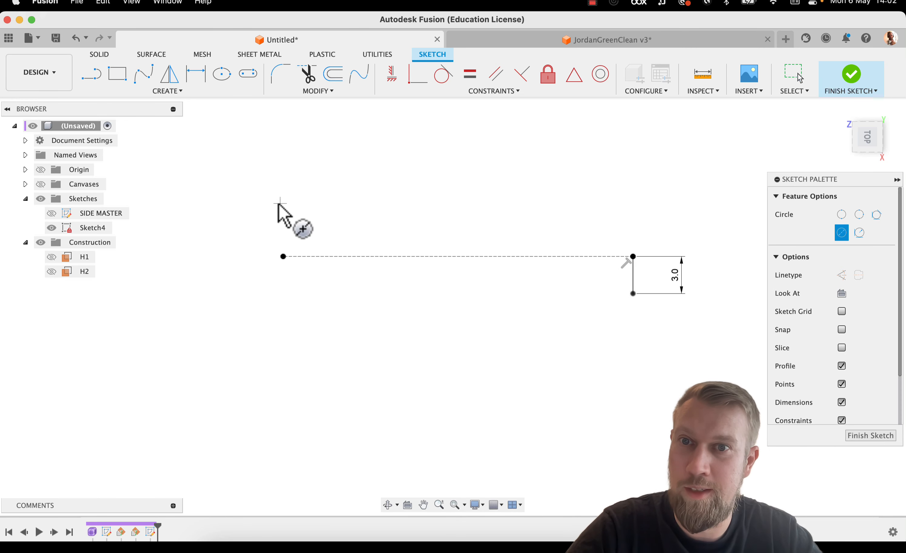
left_click(333, 256)
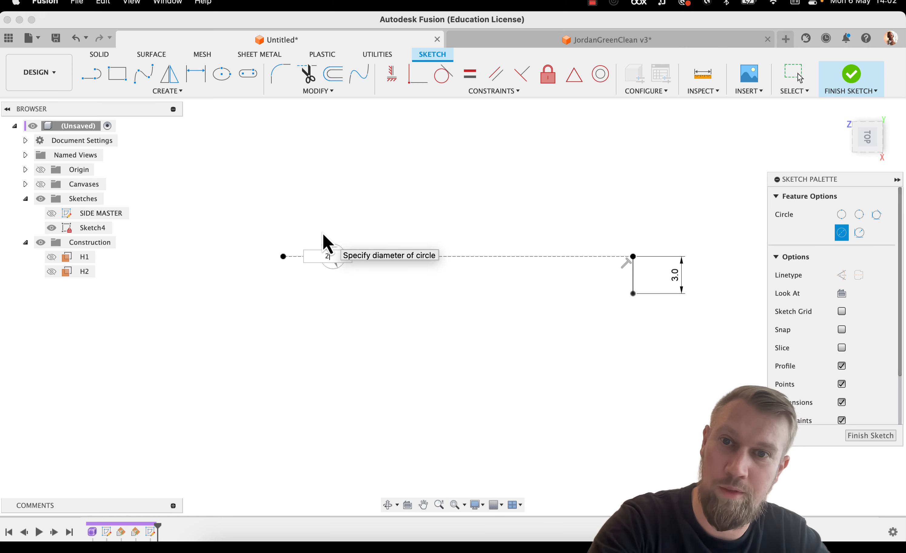
key("Return")
key("Escape")
left_click(338, 251)
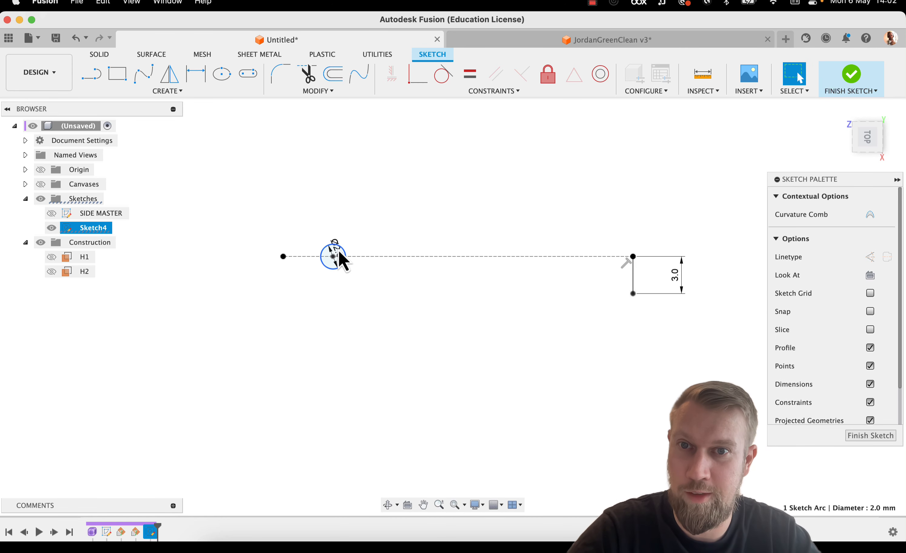
left_click(375, 233)
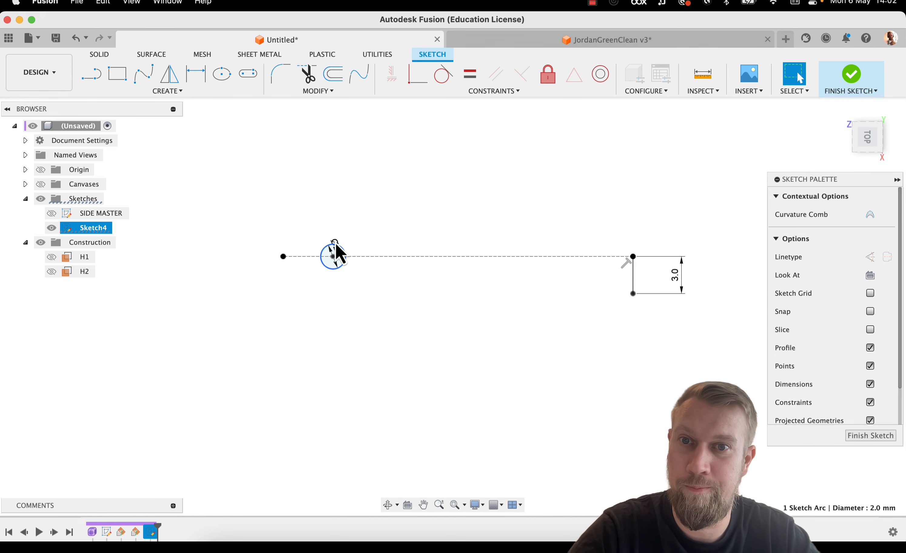
Set the circle's diameter to 4 mm and select the circle
double_click(335, 243)
type("4")
key("Return")
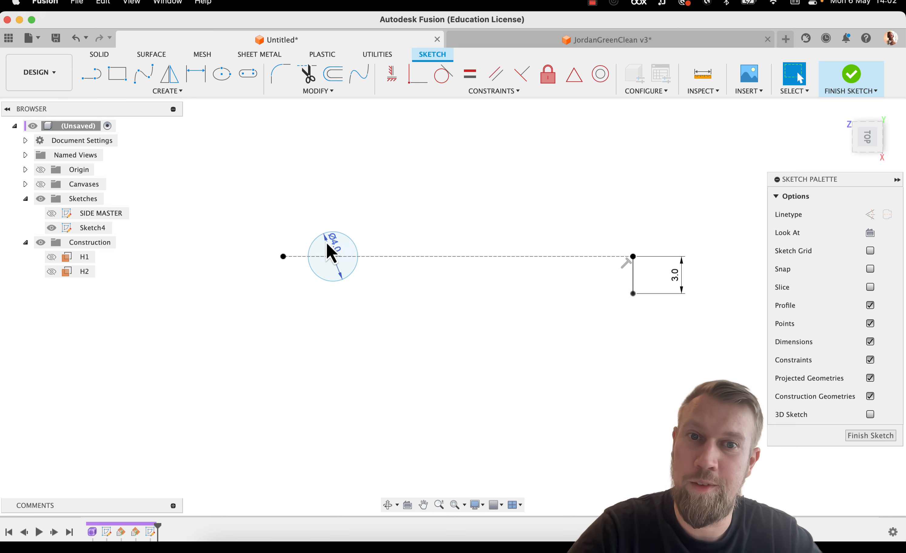
left_click(313, 240)
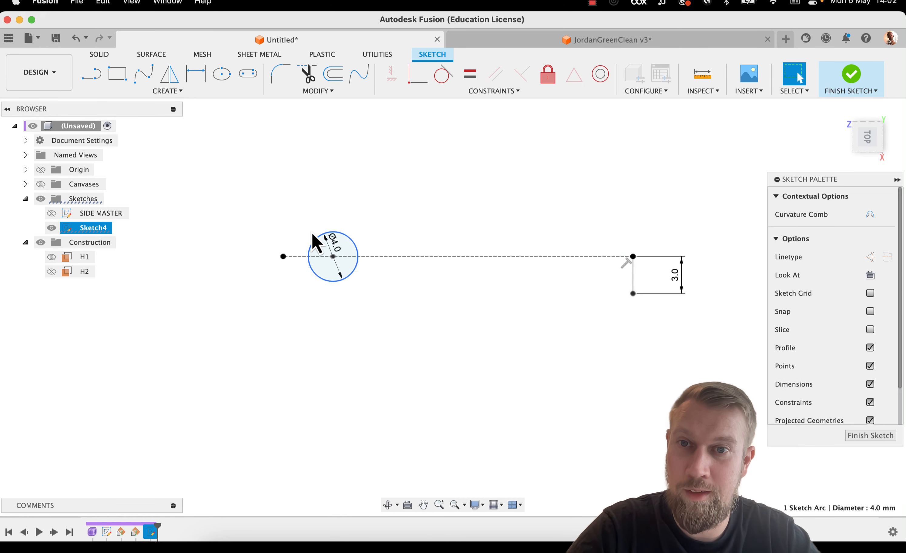
left_click(284, 256)
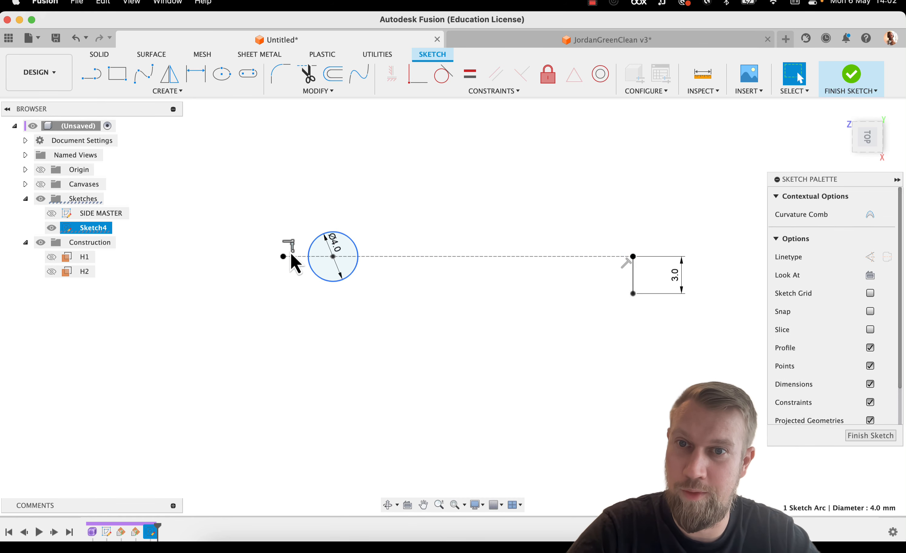
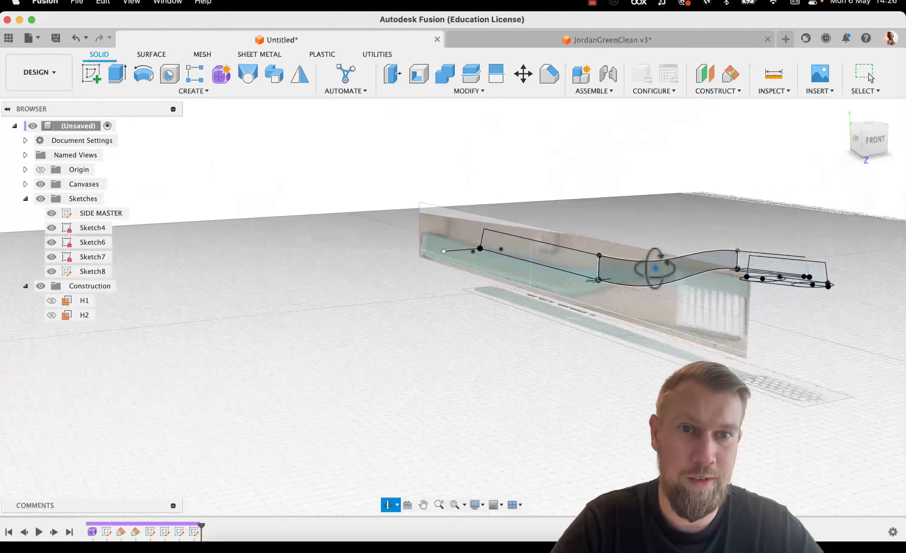
Rename Sketch4 as H1 HODE and Sketch6 as H2 HODE
scroll(718, 257, "up", 5)
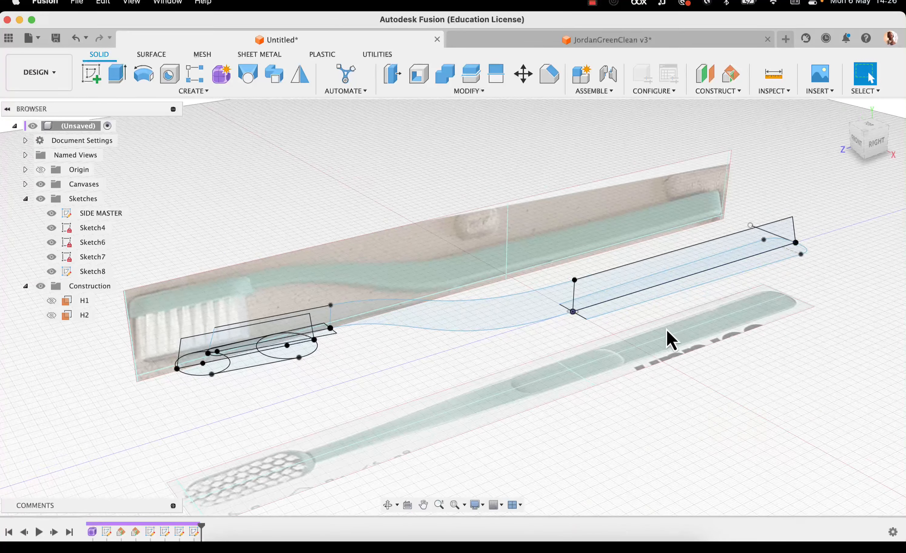
double_click(93, 227)
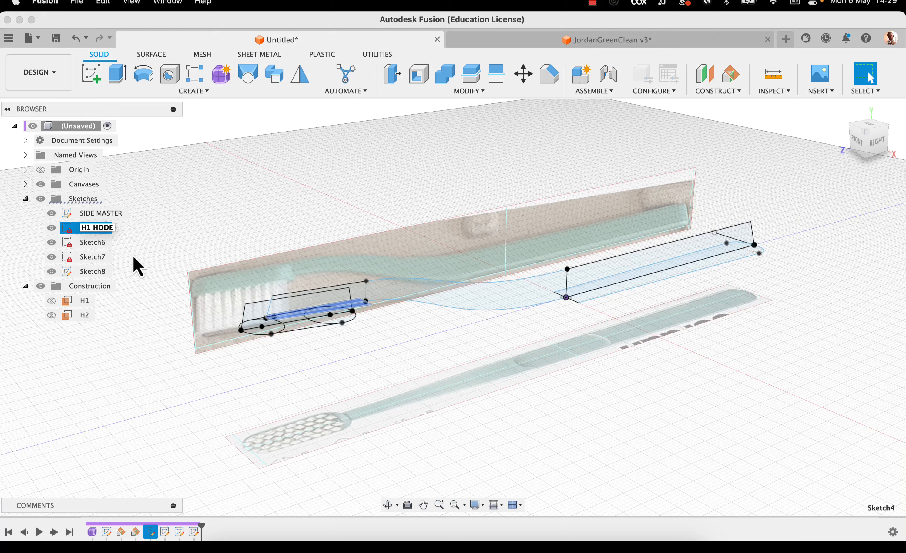
double_click(88, 246)
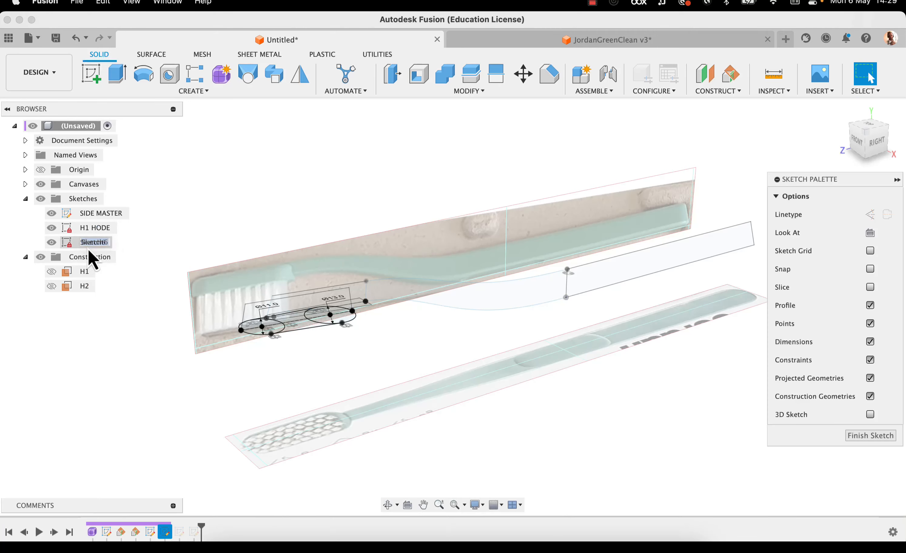
left_click(865, 439)
double_click(92, 244)
type("H2 HODE")
Delete Sketch7 and rename Sketch8 as TOP SKAFT
left_click(91, 256)
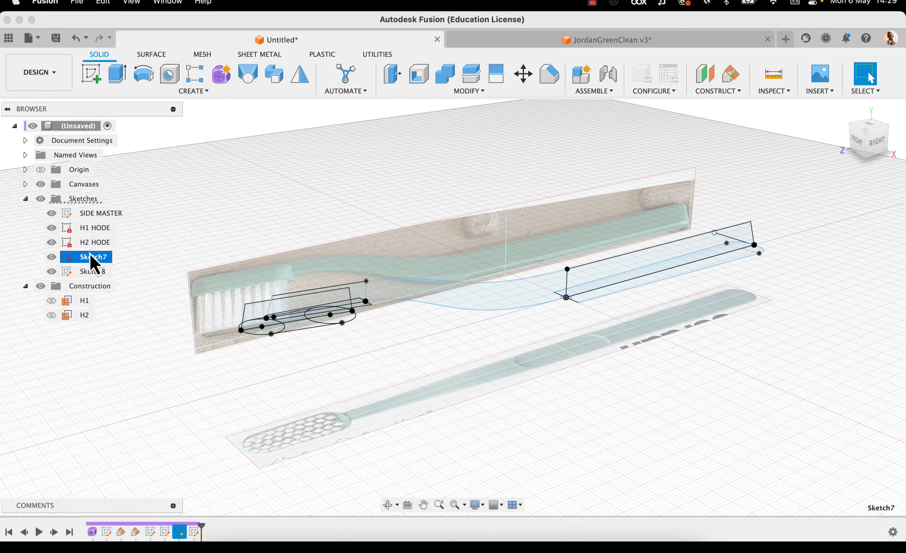
key("Delete")
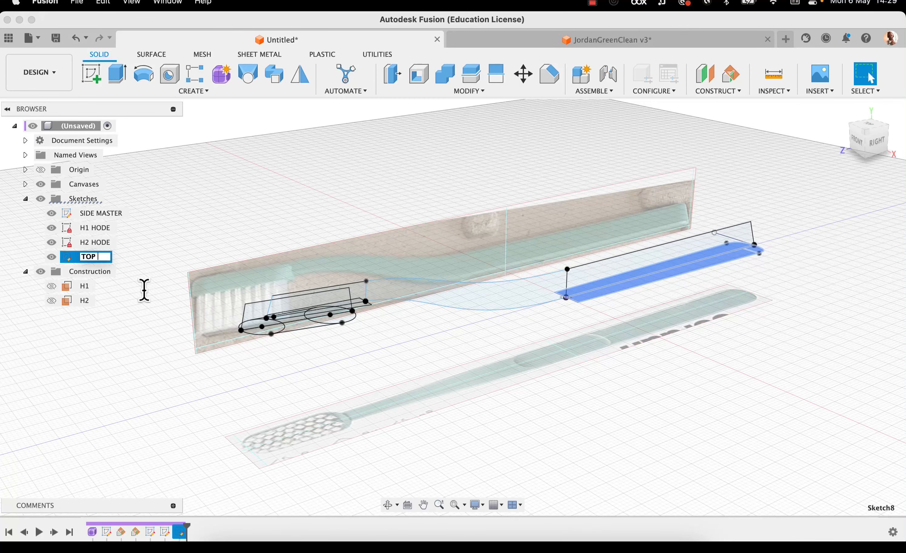
type("SKAFT")
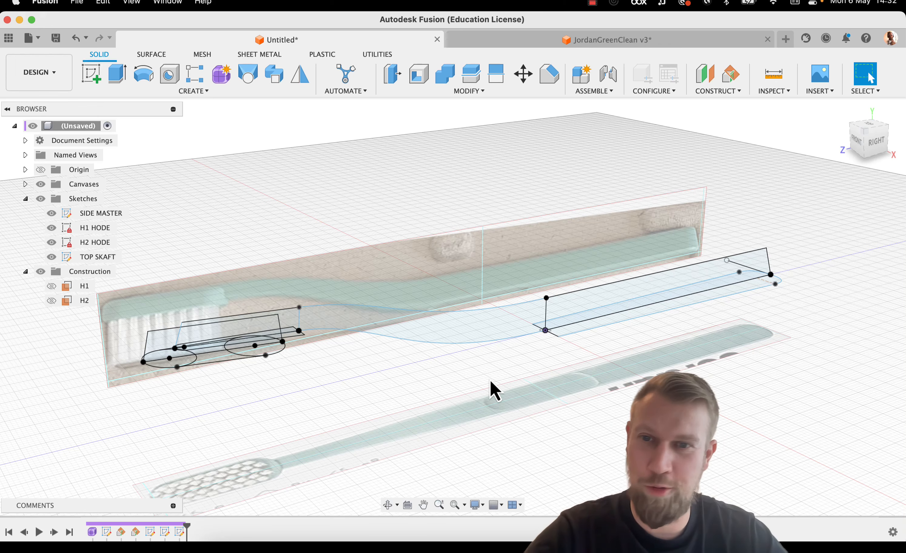
Extrude the TOP SKAFT handle profile with extent To Object, up to the upper end vertex of the side outline
middle_click_drag(662, 331, 590, 330)
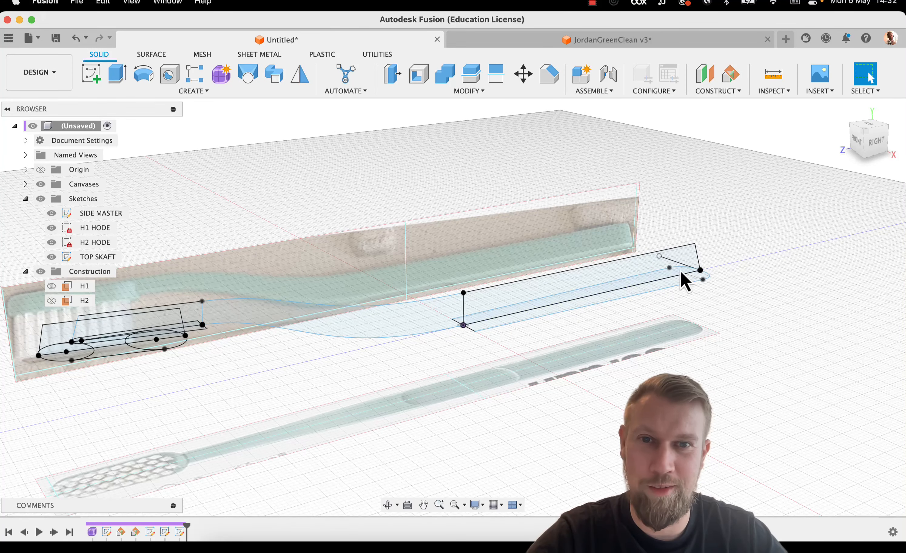
mouse_move(606, 293)
middle_mouse_down()
mouse_move(568, 308)
mouse_move(588, 305)
middle_mouse_up()
scroll(567, 308, "up", 5)
left_click(597, 312)
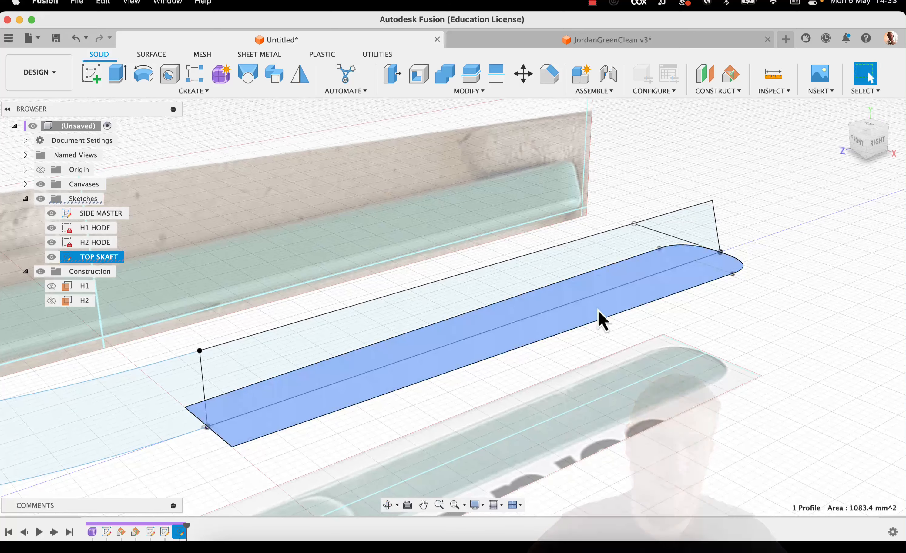
key("e")
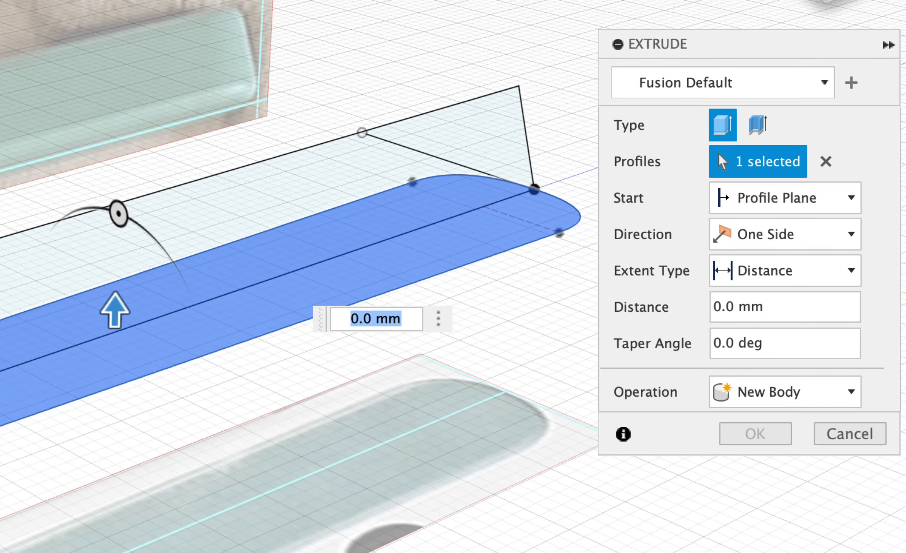
left_click(750, 282)
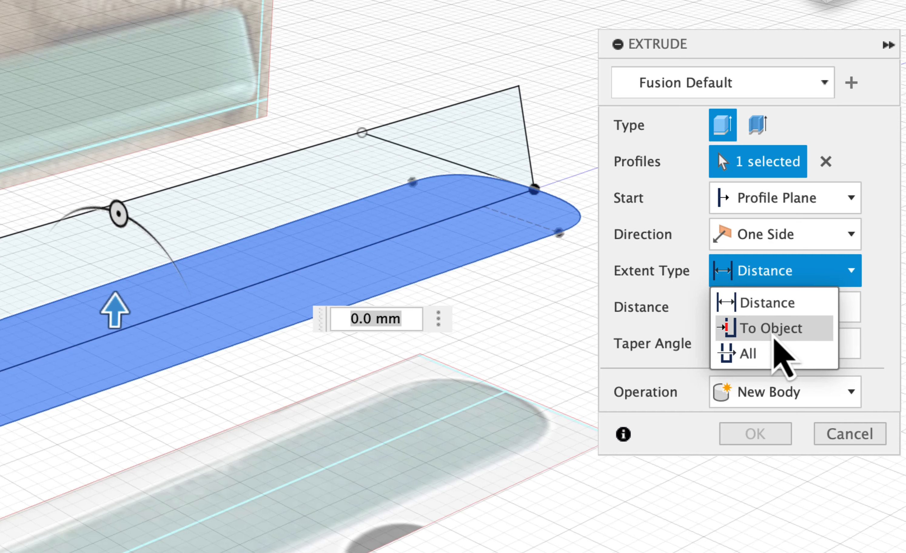
left_click(720, 330)
left_click(513, 93)
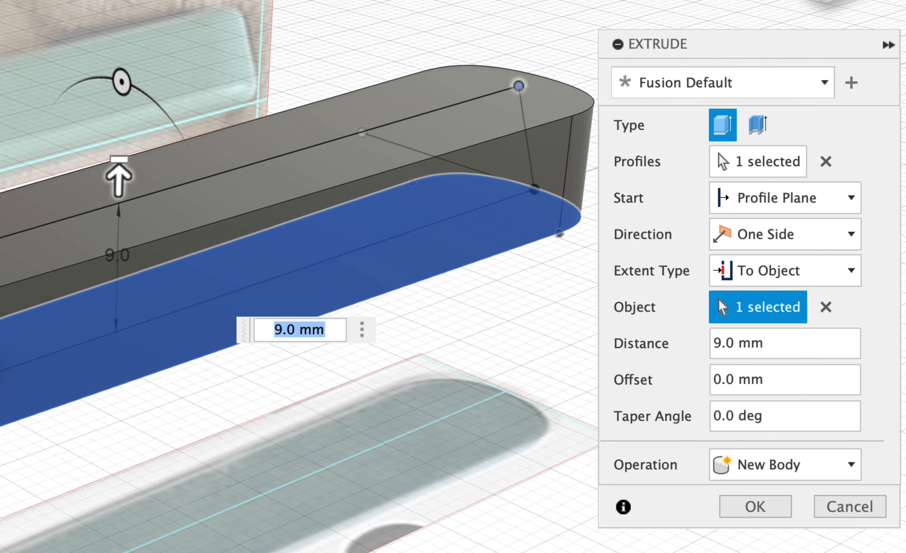
Set the handle extrusion's taper angle to -20 degrees and compare its end with the side outline
left_click(792, 411)
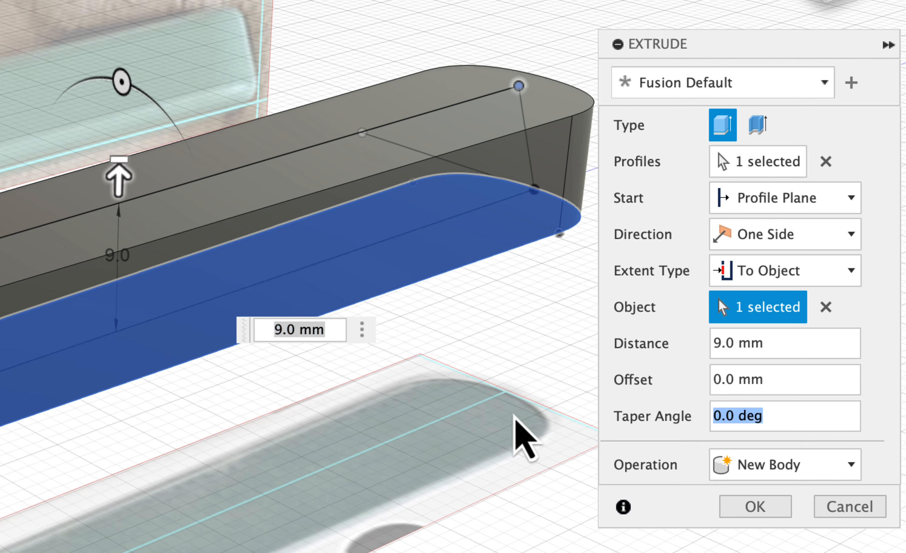
type("-20")
key("Tab")
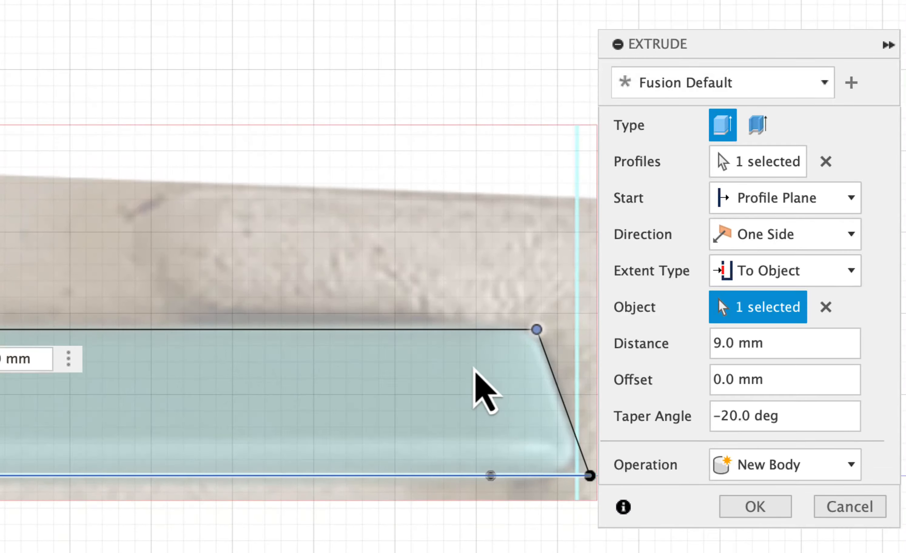
middle_click_drag(475, 368, 253, 317)
scroll(253, 317, "up", 4)
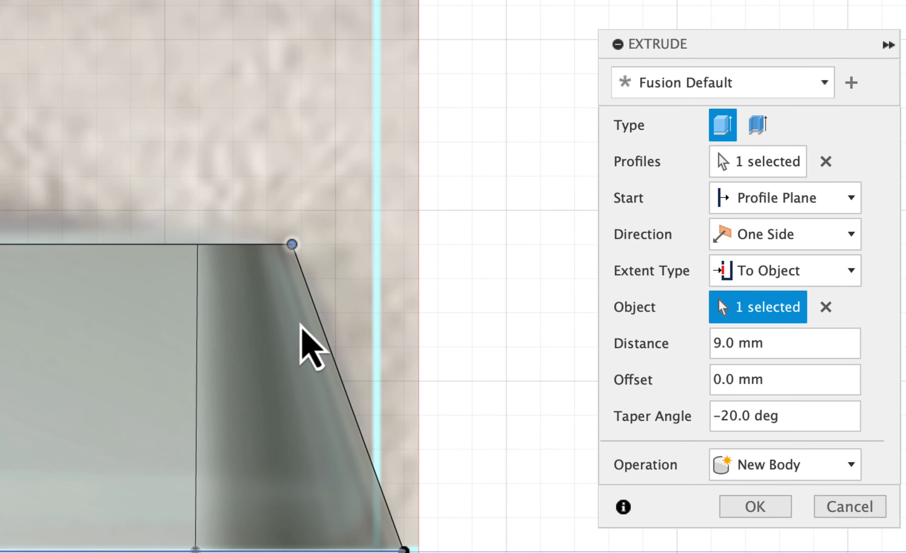
Try a taper angle of -10 degrees on the handle extrusion
left_click_drag(779, 416, 717, 418)
type("-10")
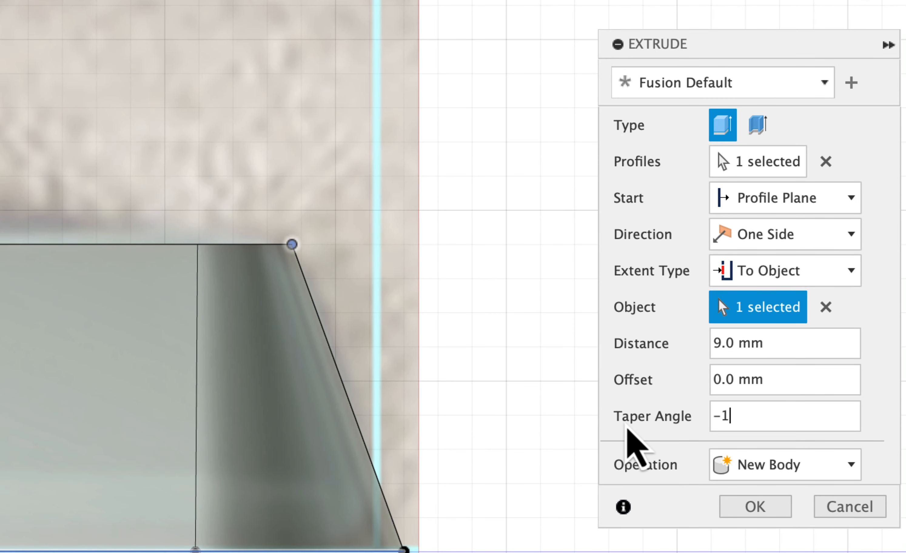
key("Tab")
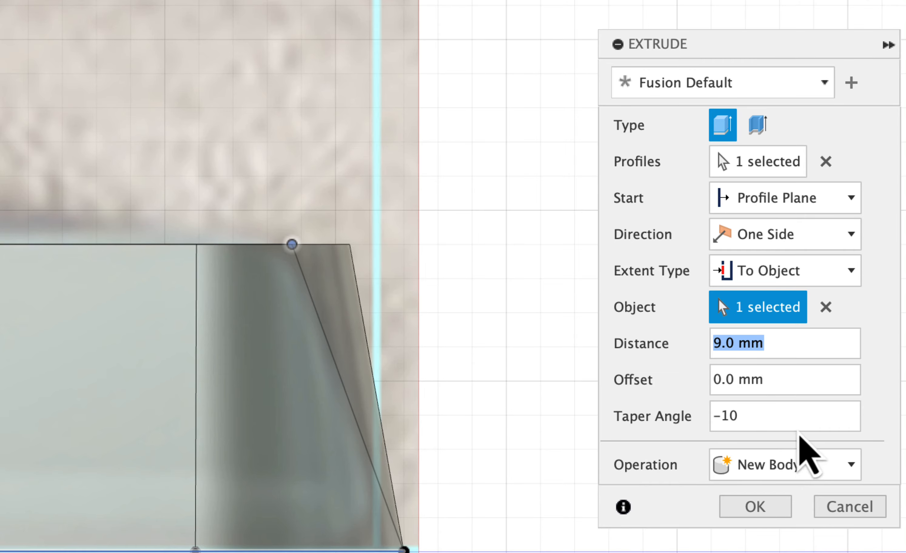
Restore the handle extrusion's taper angle to -20 degrees and complete it as a new body
left_click_drag(795, 428, 469, 428)
type("-20")
key("Tab")
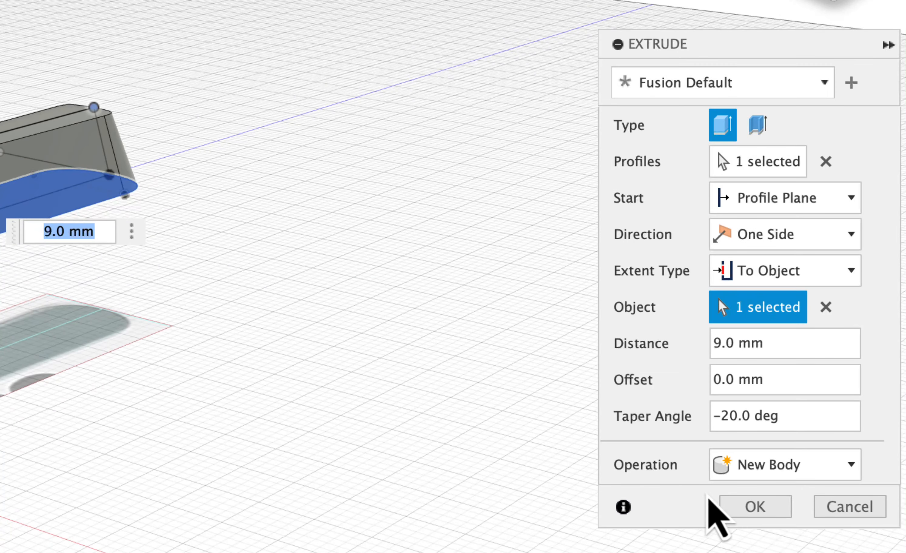
left_click(768, 509)
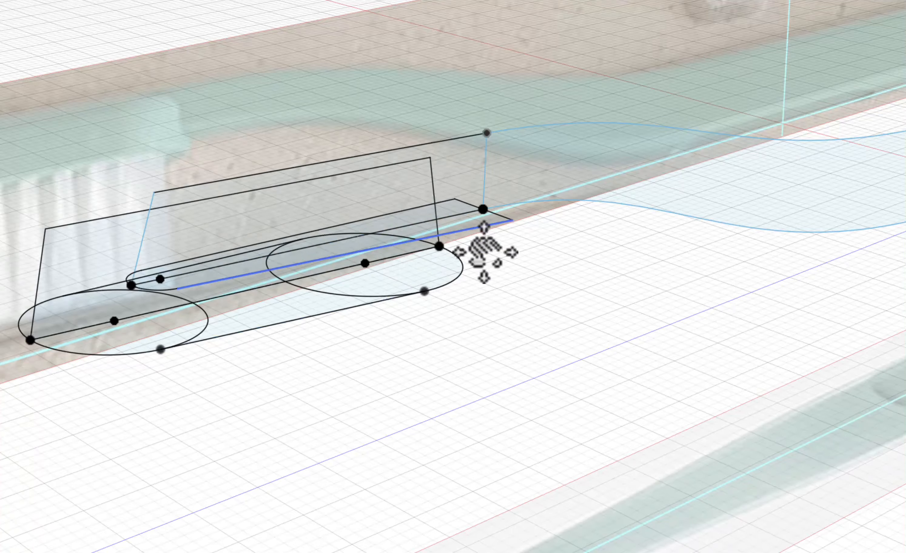
Extrude the H1 HODE profile with extent To Object, up to the side outline's upper vertex at the neck
scroll(486, 253, "up", 5)
left_click(508, 240)
scroll(509, 241, "down", 5)
left_click(519, 244)
middle_click_drag(518, 244, 544, 272)
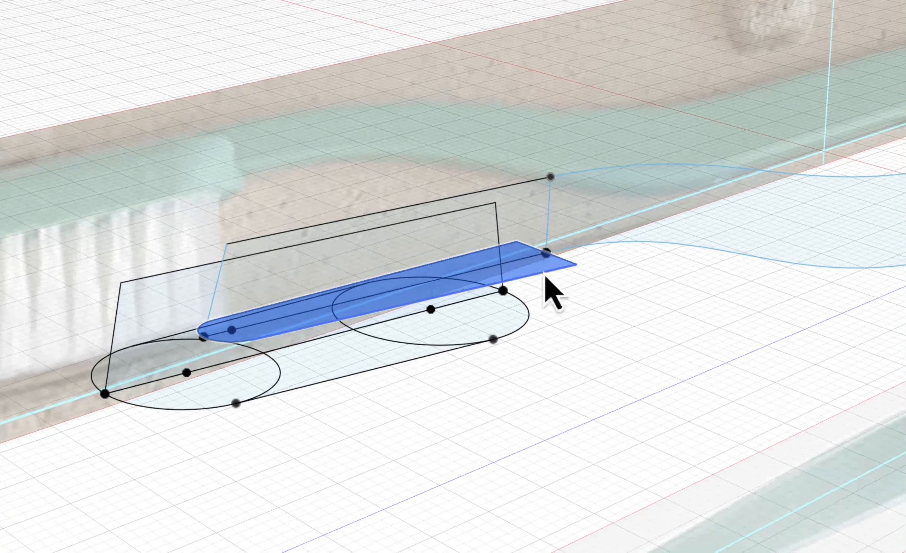
key("e")
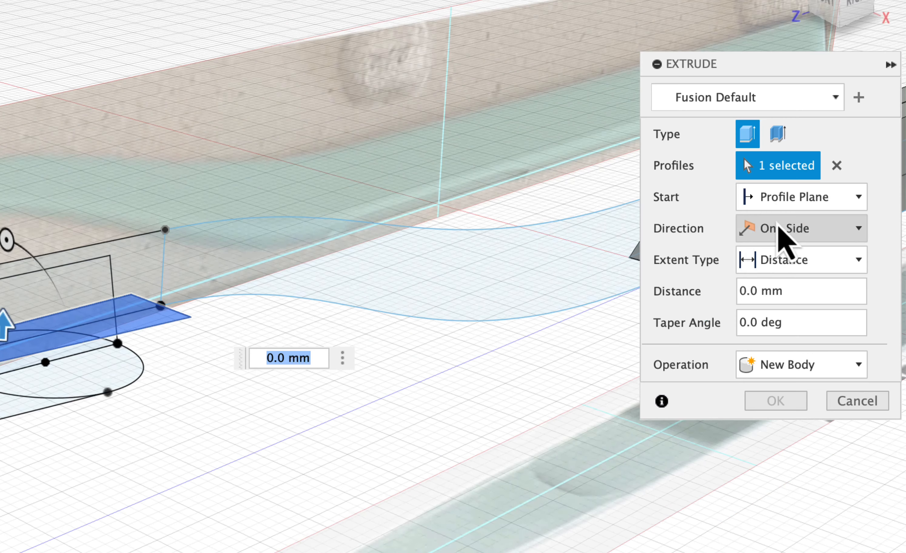
left_click(755, 260)
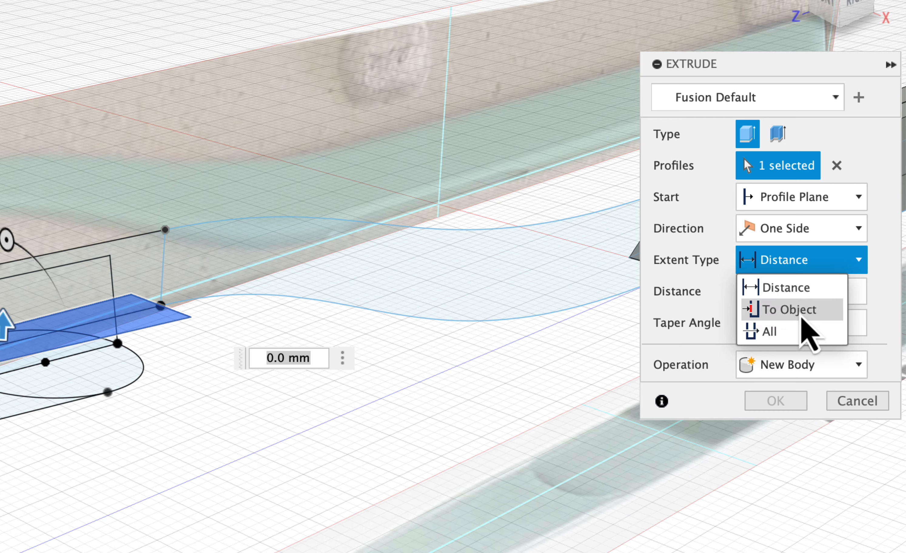
left_click(803, 311)
left_click(167, 233)
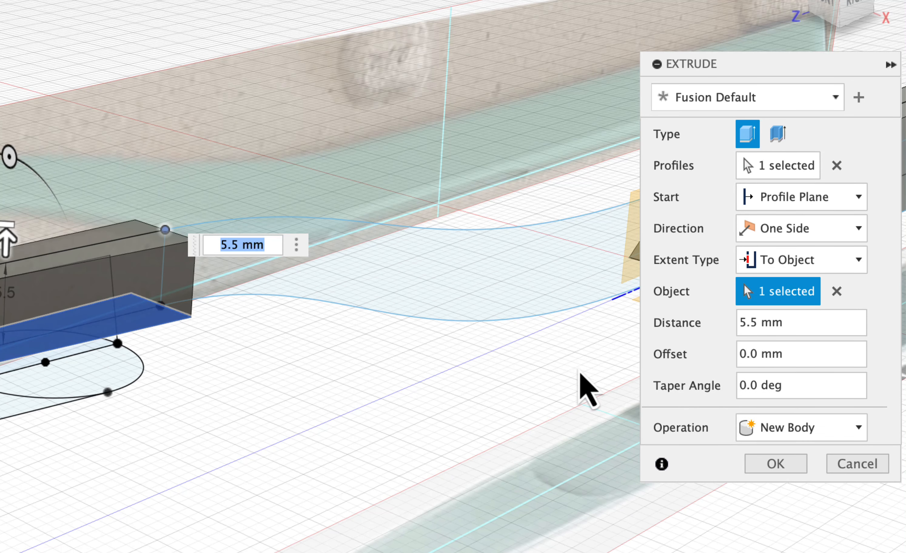
Set the H1 head extrusion's taper angle to -10 degrees and complete it as a new body
left_click(804, 383)
type("-10")
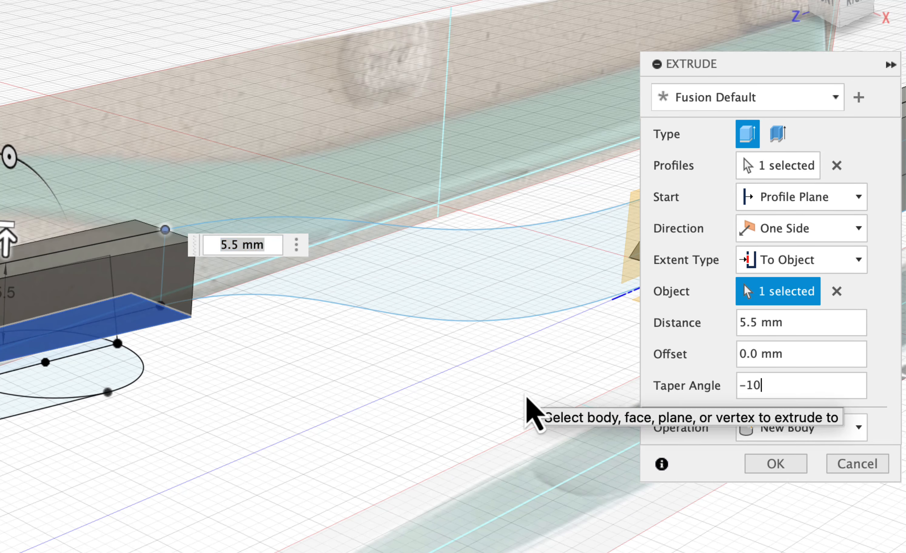
key("Tab")
key("Return")
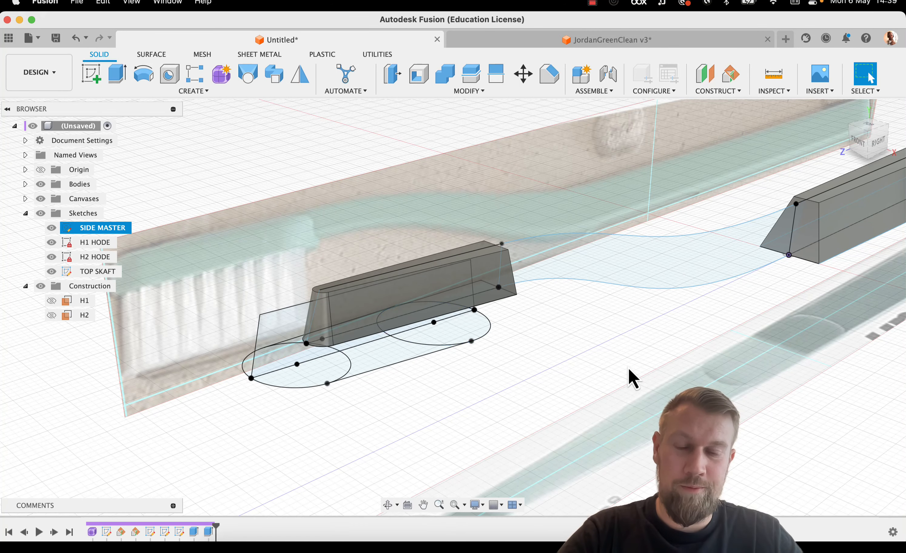
Extrude the three H2 HODE profiles with extent To Object, up to the side outline's upper vertex at the head's tip
middle_click_drag(612, 362, 568, 360)
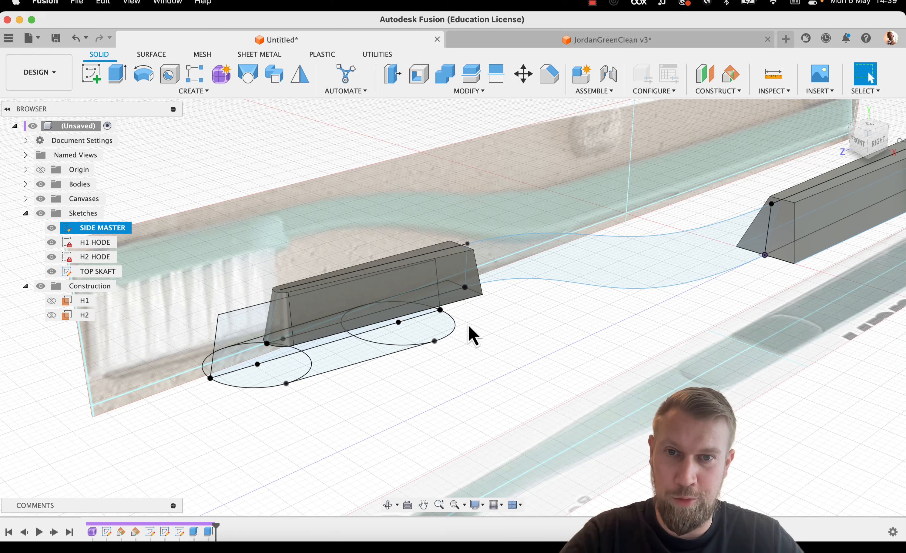
left_click(432, 333)
left_click(336, 364)
left_click(297, 375)
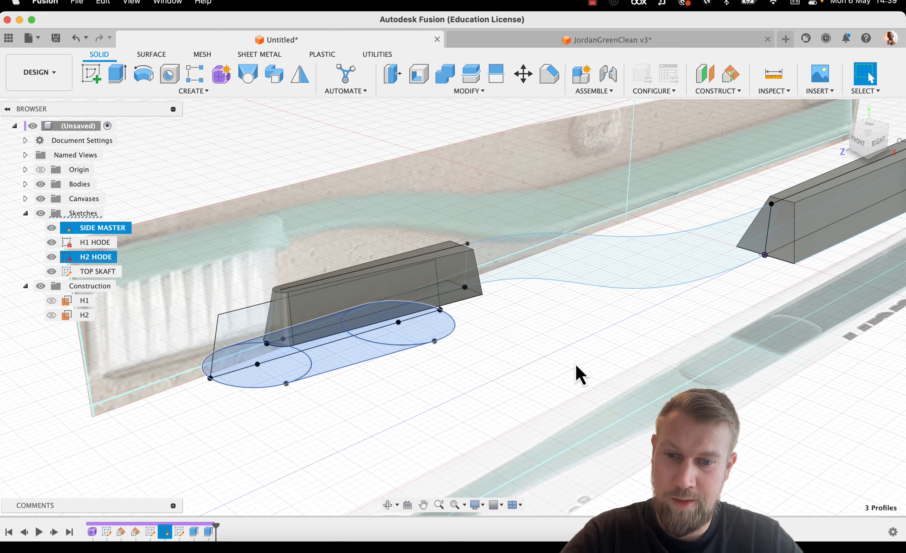
key("e")
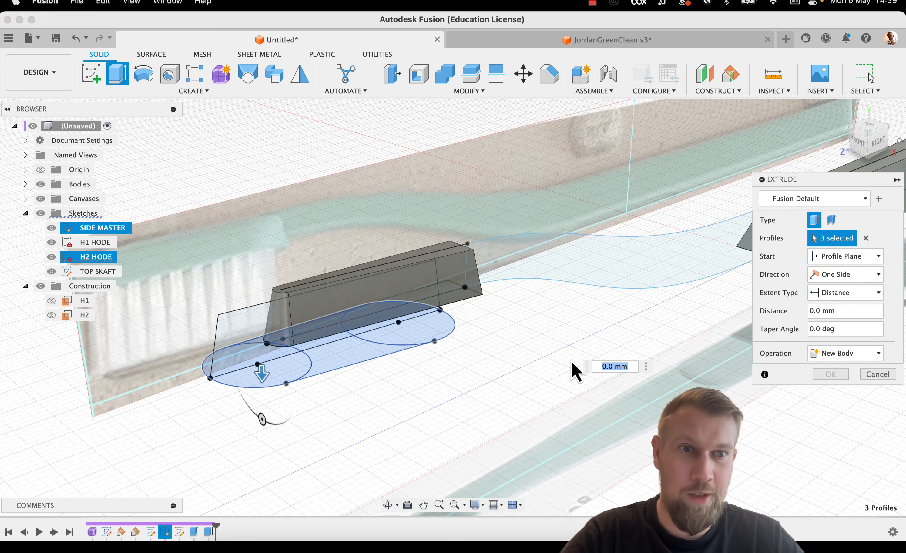
left_click(842, 293)
left_click(840, 322)
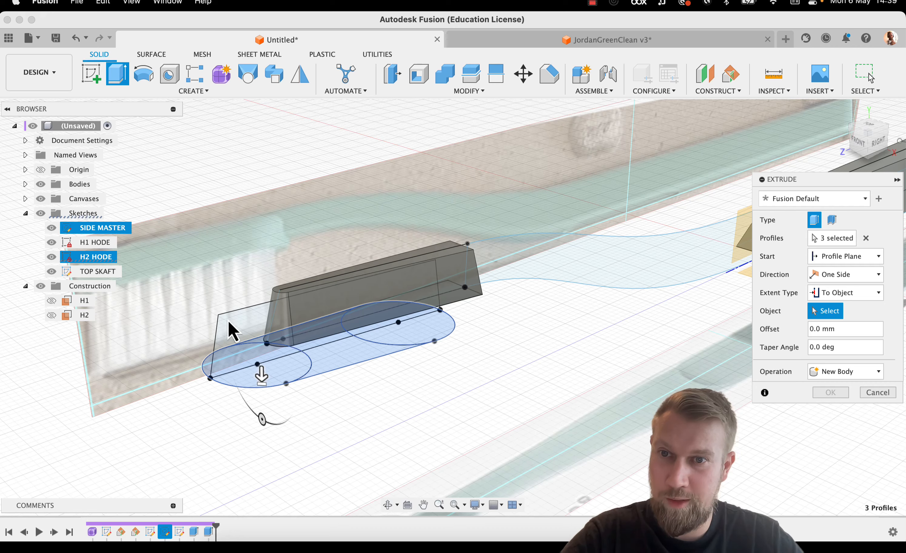
left_click(220, 323)
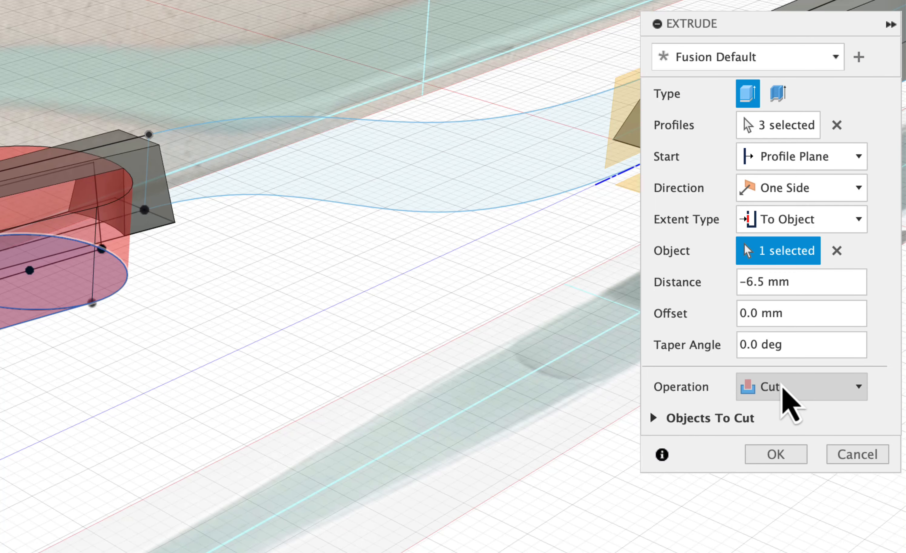
Set the H2 head extrusion to New Body with a taper angle of -10 degrees and complete it
left_click(782, 387)
left_click(780, 480)
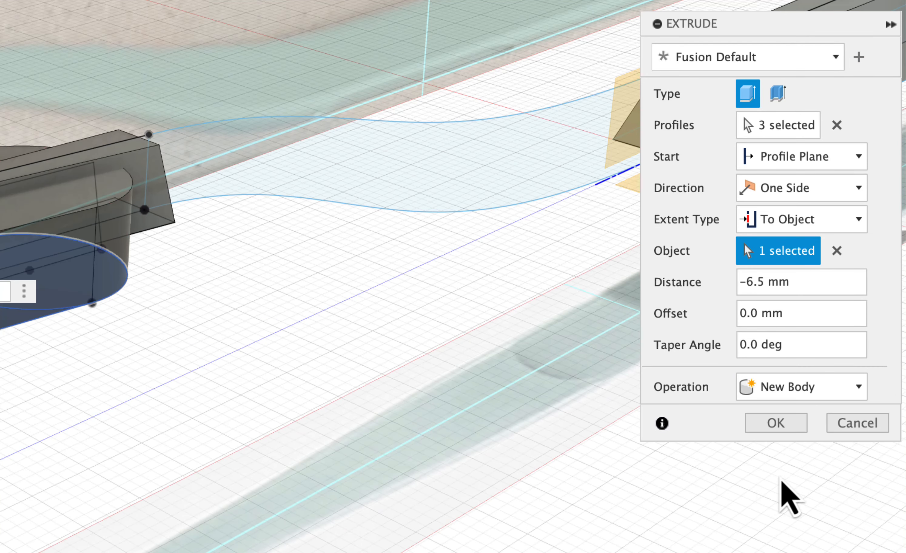
left_click(757, 344)
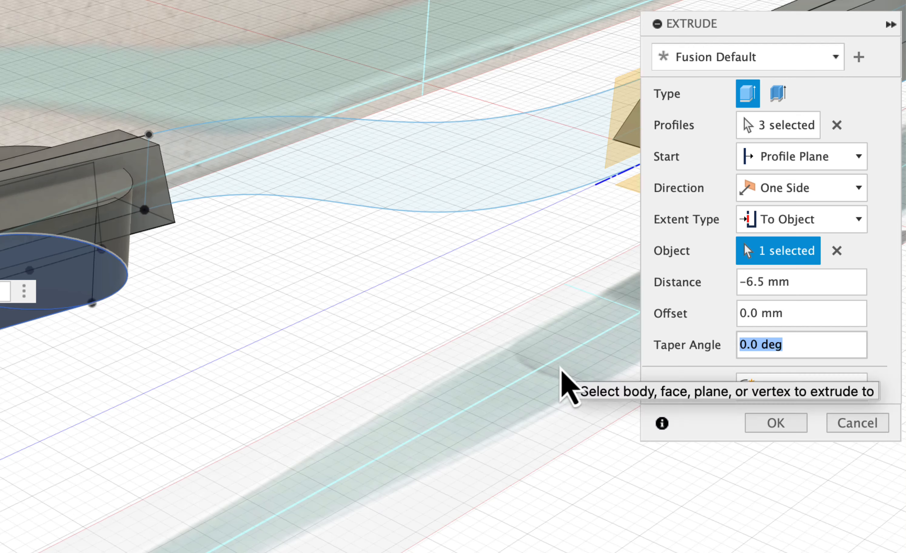
type("-10")
key("Tab")
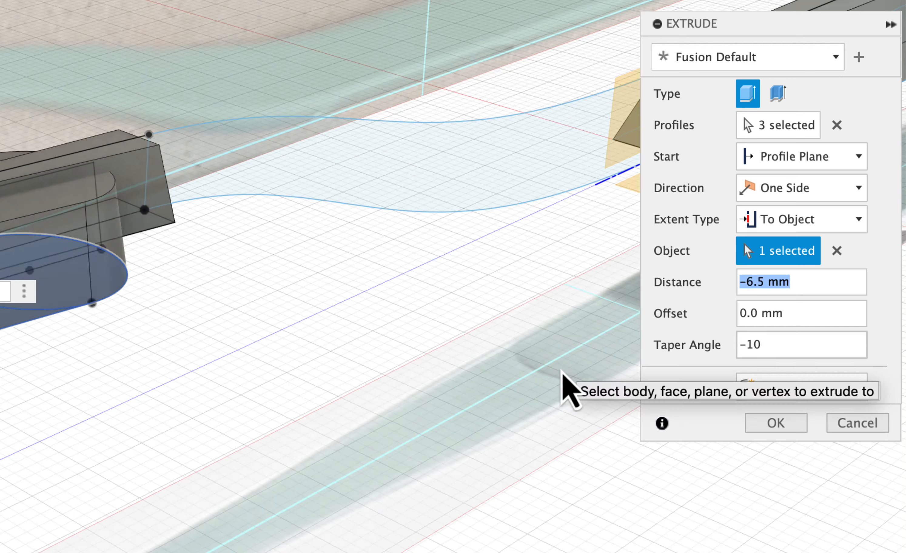
left_click(775, 423)
Hide the H1 HODE, H2 HODE, TOP SKAFT and SIDE MASTER sketches and the canvases, leaving only the bodies shown
middle_click_drag(607, 373, 489, 336, "shift")
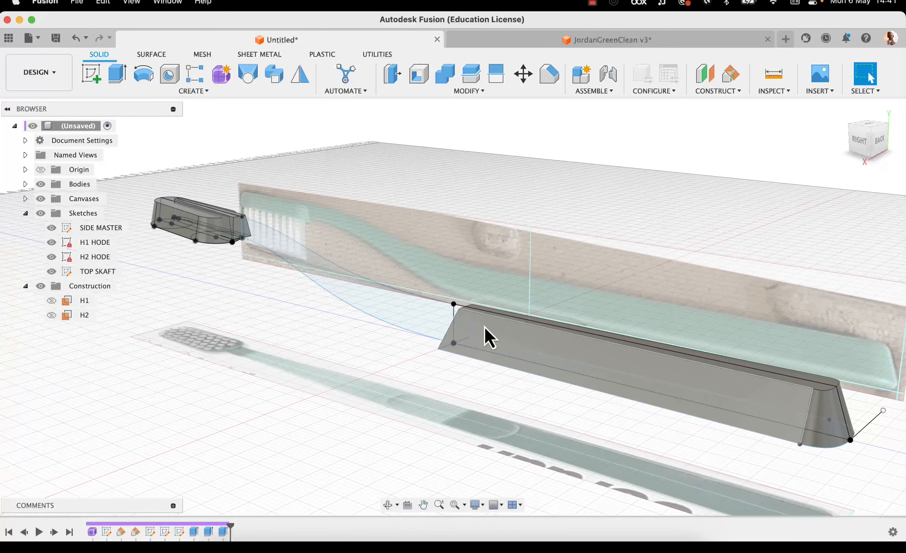
middle_click_drag(403, 297, 486, 278, "shift")
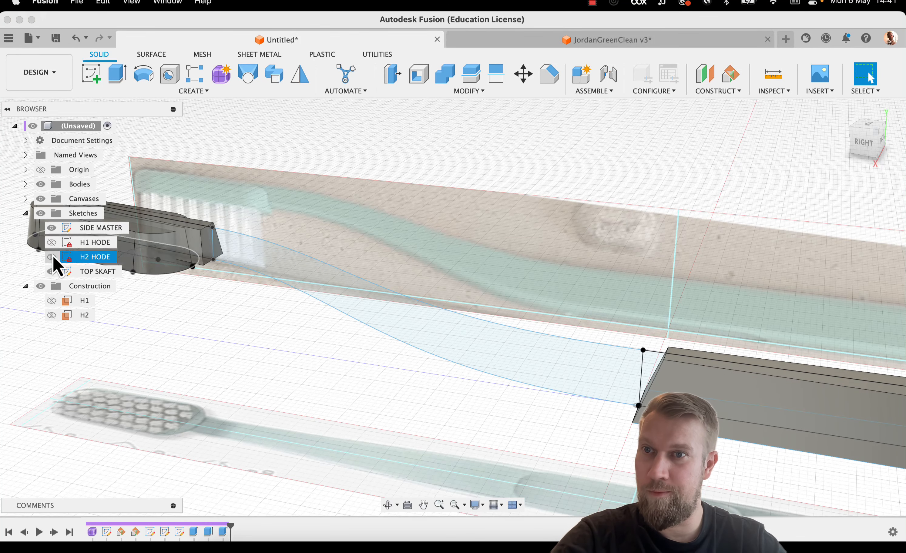
scroll(429, 358, "left", 5)
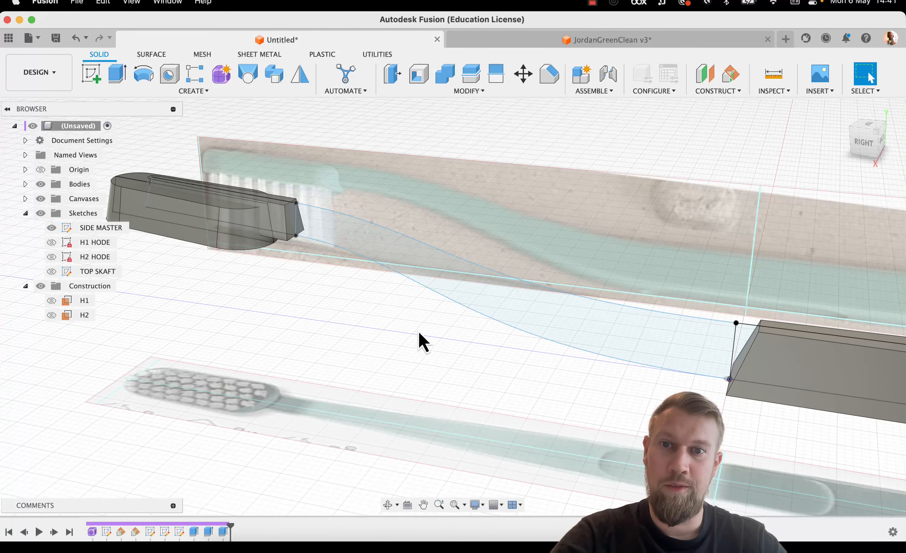
left_click(51, 227)
middle_click_drag(435, 345, 457, 301, "shift")
left_click(40, 199)
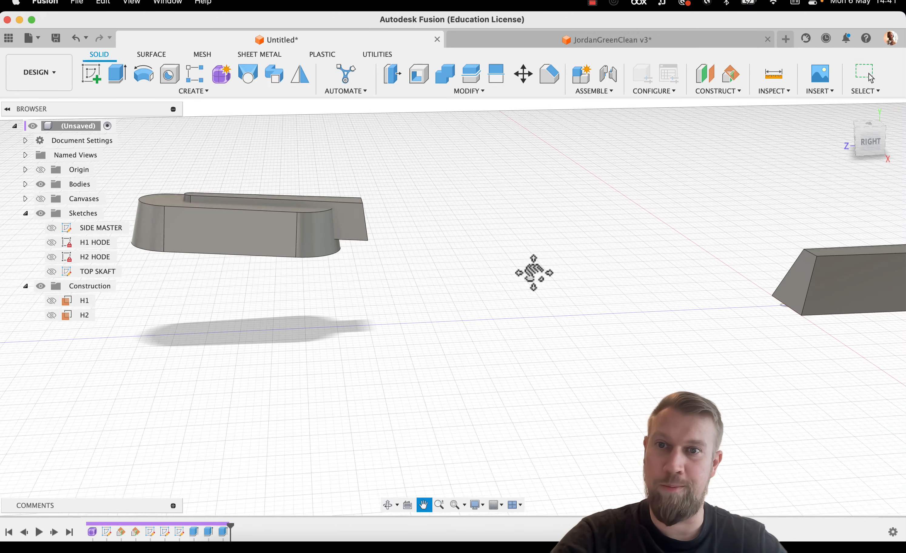
Loft between the neck-side end face of the head body and the facing end face of the handle
middle_click_drag(714, 257, 540, 300, "shift")
middle_click_drag(783, 320, 732, 311, "shift")
middle_click_drag(498, 327, 429, 290, "shift")
left_click(248, 74)
left_click(351, 284)
middle_click_drag(348, 293, 506, 366, "shift")
left_click(449, 258)
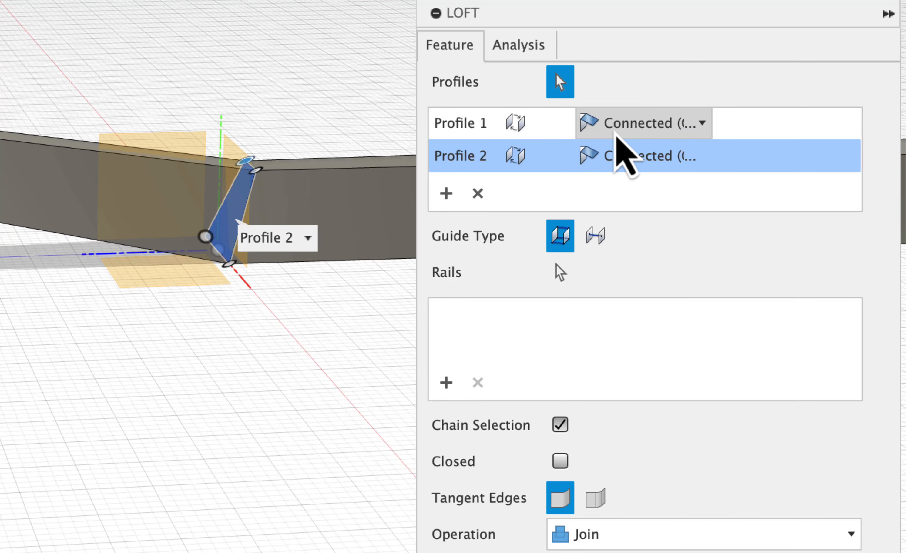
Set both loft profiles to Curvature (G2) continuity
left_click(761, 237)
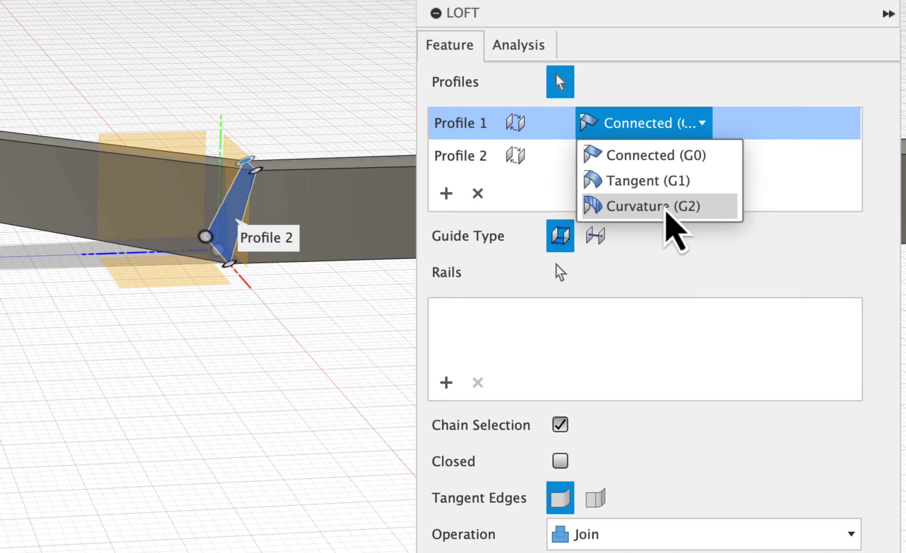
left_click(670, 207)
left_click(637, 164)
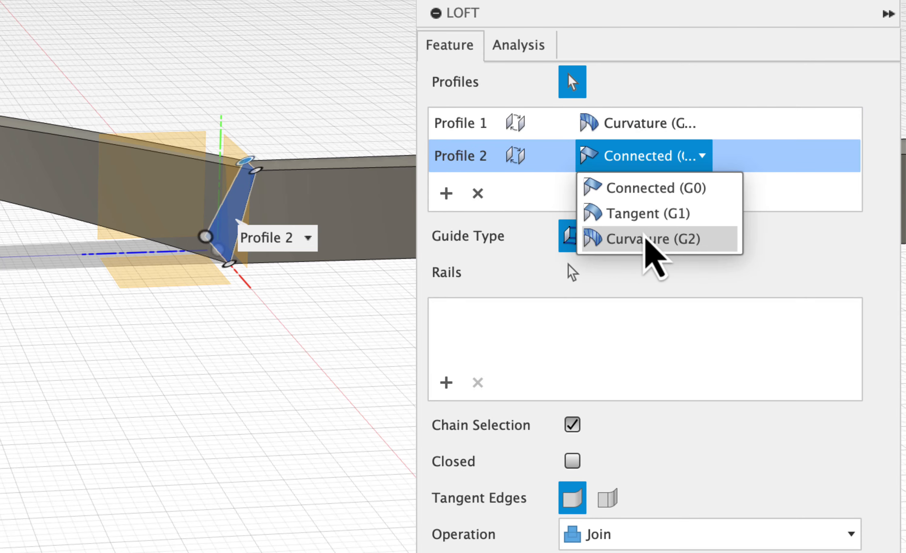
left_click(647, 240)
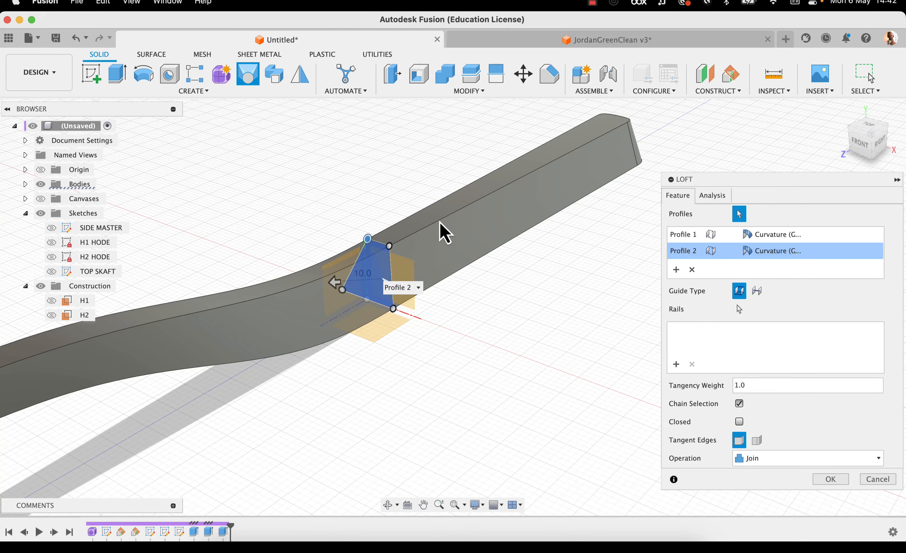
Try loft tangency weights of about 2.6 for Profile 1 and 2.2 for Profile 2 in a side view
middle_click_drag(440, 221, 364, 202, "shift")
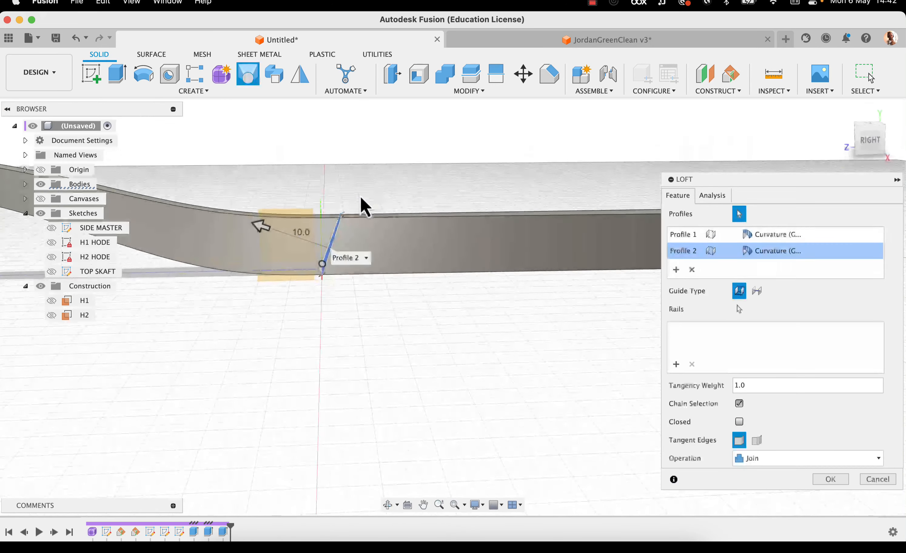
left_click(870, 148)
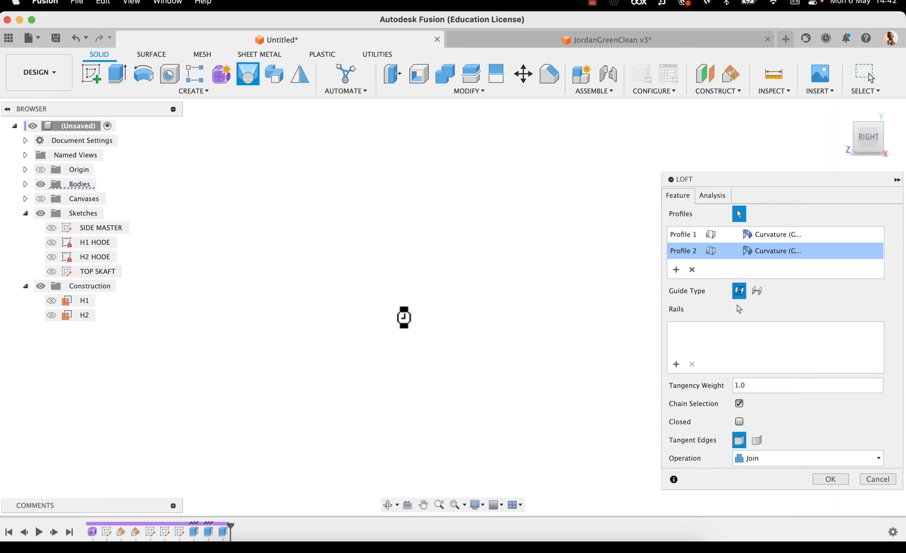
middle_click_drag(421, 321, 471, 237)
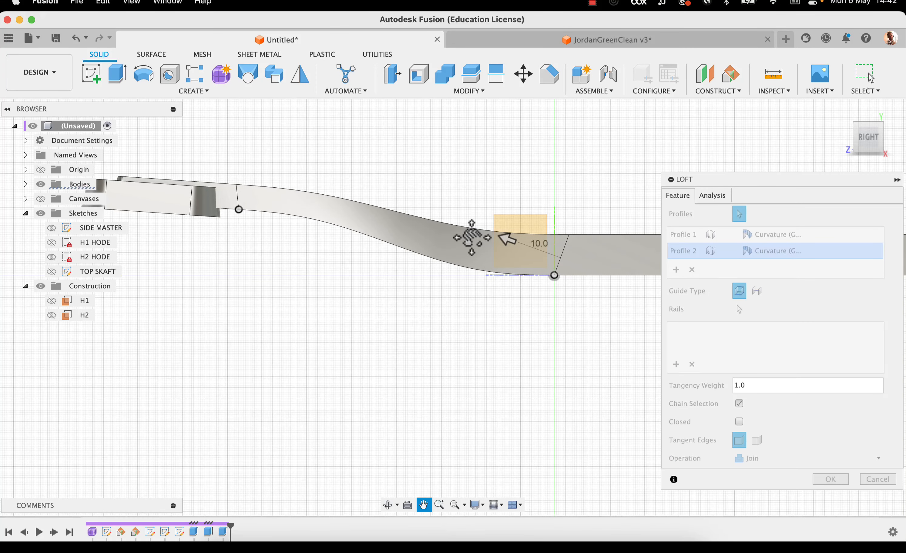
left_click(779, 235)
left_click(307, 193)
left_click_drag(307, 193, 362, 186)
left_click(748, 253)
left_click_drag(507, 238, 456, 222)
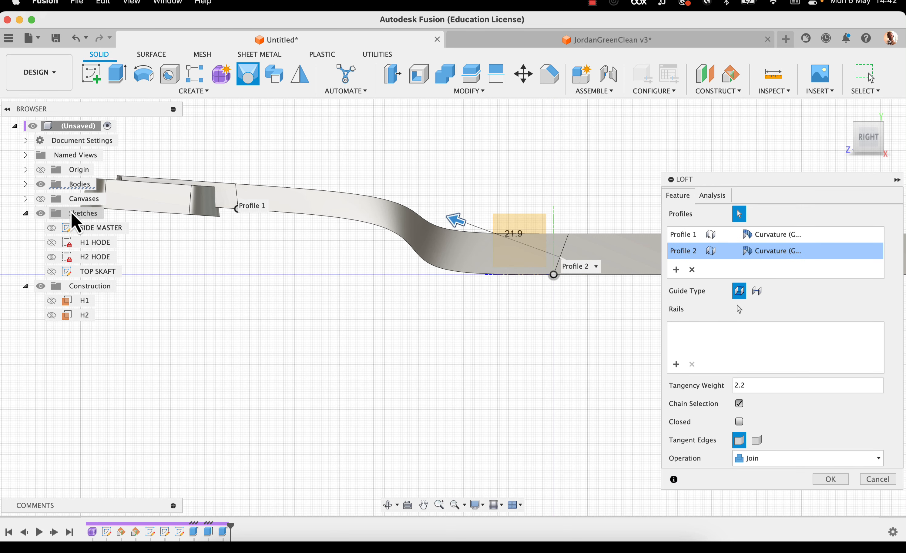
Show the canvases, fit the loft to the side photo with tangency weights of about 0.5 for Profile 1 and 1.4 for Profile 2, and complete it
left_click(41, 198)
left_click_drag(454, 220, 510, 236)
left_click(798, 234)
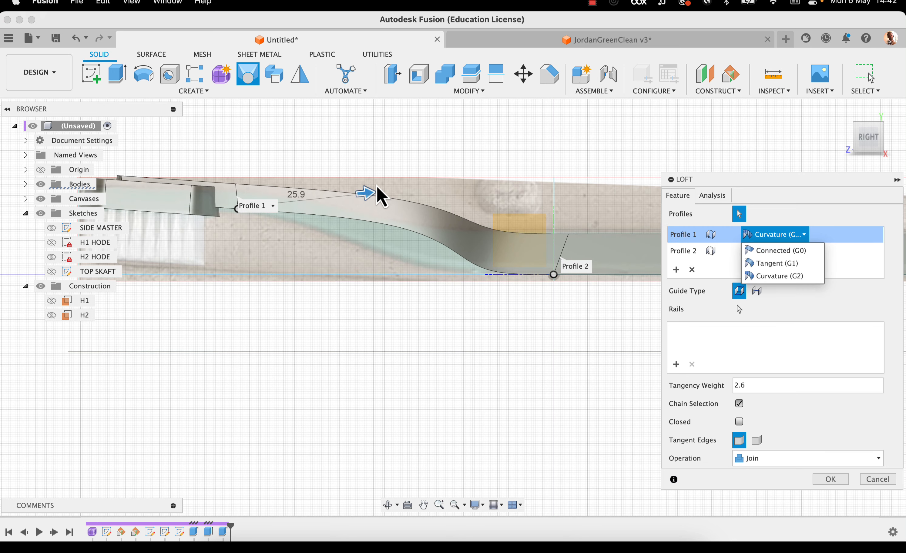
left_click_drag(374, 195, 277, 201)
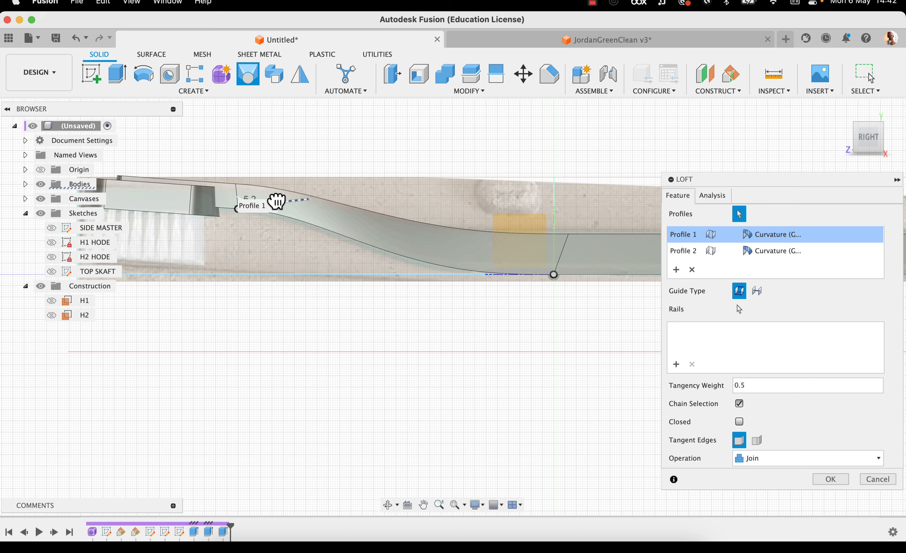
left_click(770, 250)
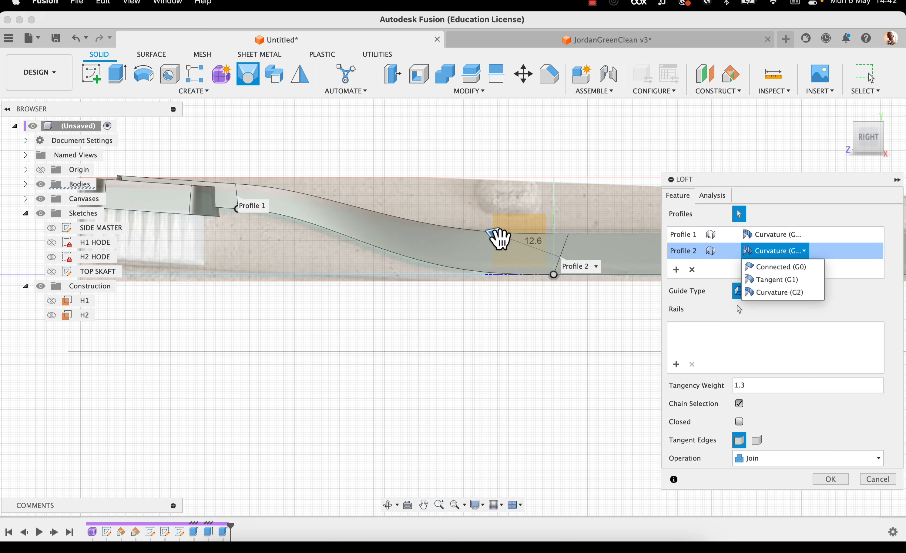
left_click_drag(494, 239, 494, 242)
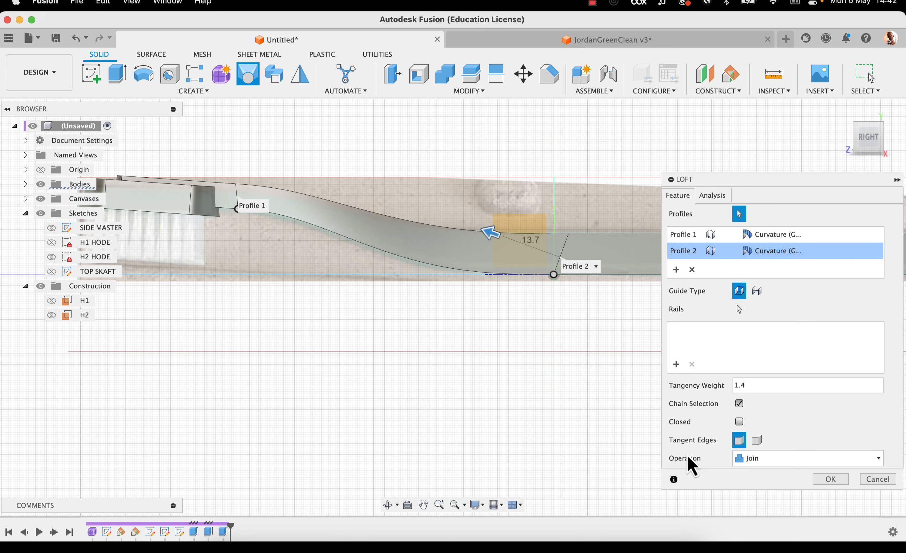
left_click(831, 479)
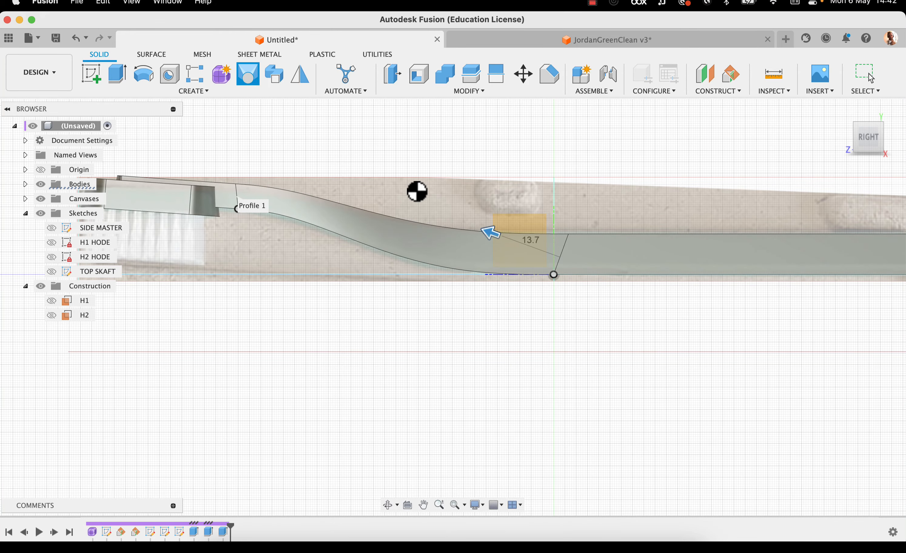
Sketch on the head's underside face an outline offset about 1.7 mm inward from its edge, and finish the sketch
middle_click_drag(408, 192, 491, 208, "shift")
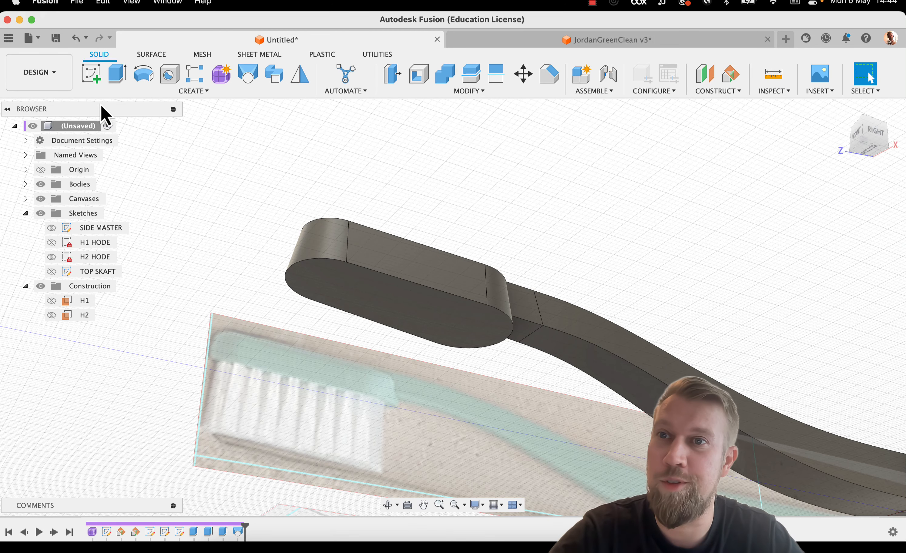
left_click(410, 323)
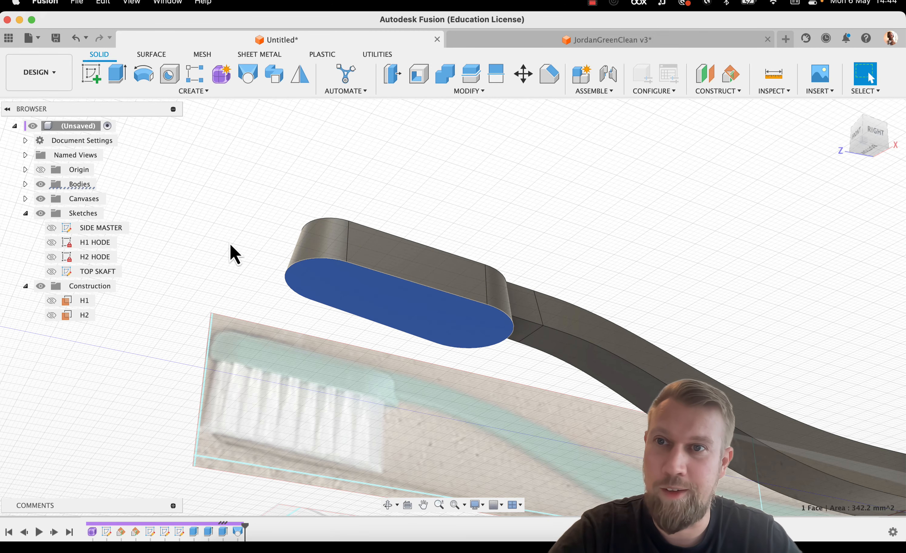
left_click(90, 76)
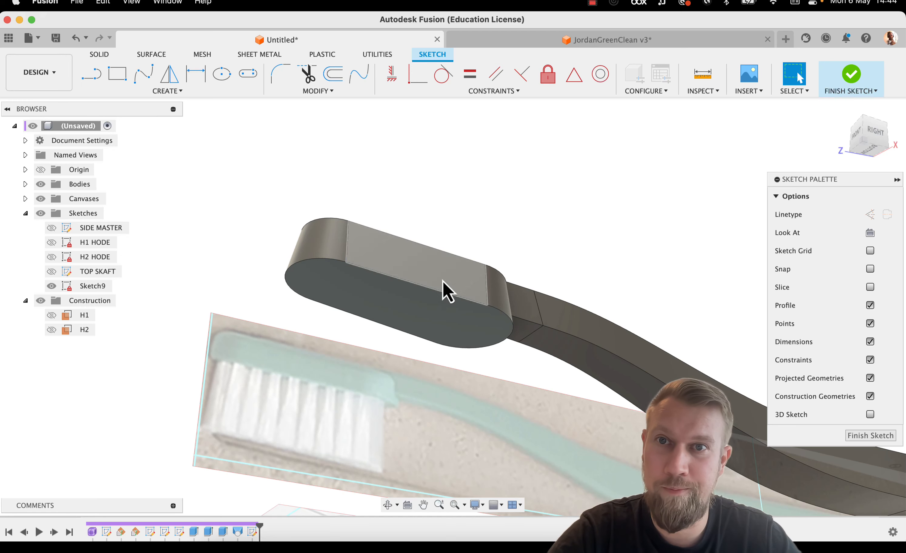
left_click(334, 75)
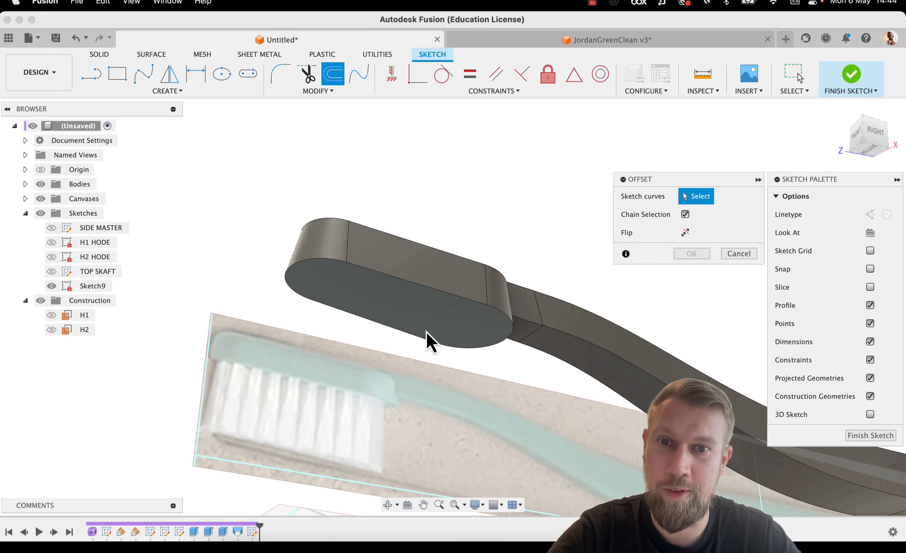
left_click(456, 301)
left_click_drag(461, 299, 459, 304)
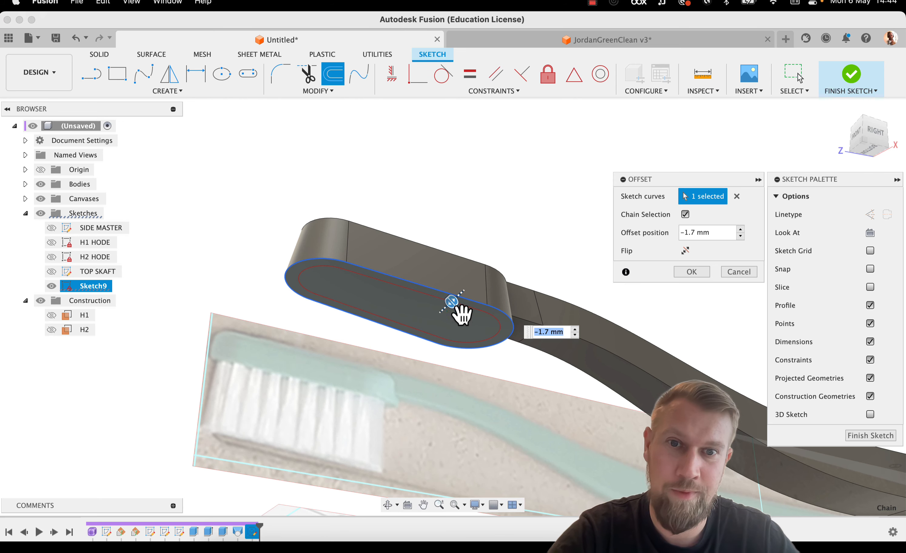
left_click(881, 439)
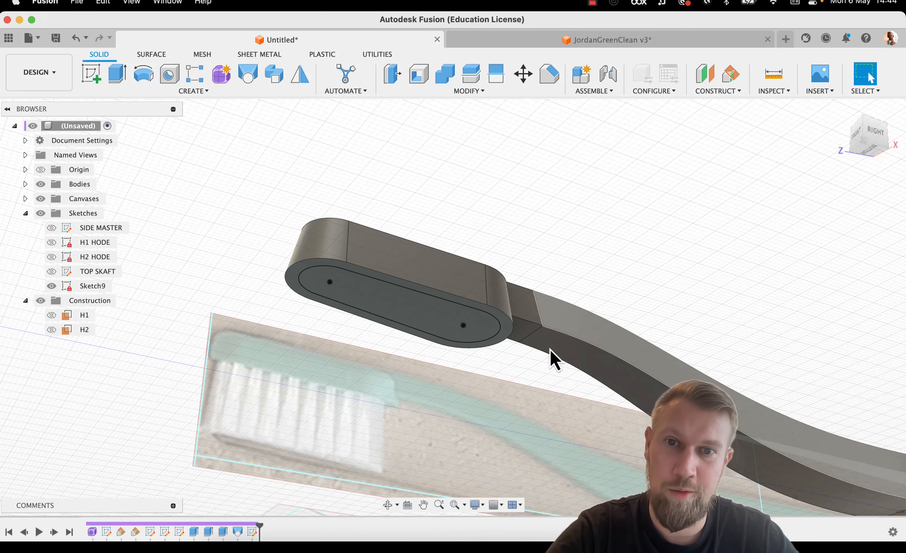
Extrude the inner offset profile 11 mm downward from the head's underside, matching the bristle length in the side photo
left_click(410, 321)
key("e")
left_click_drag(404, 319, 400, 361)
left_click(865, 128)
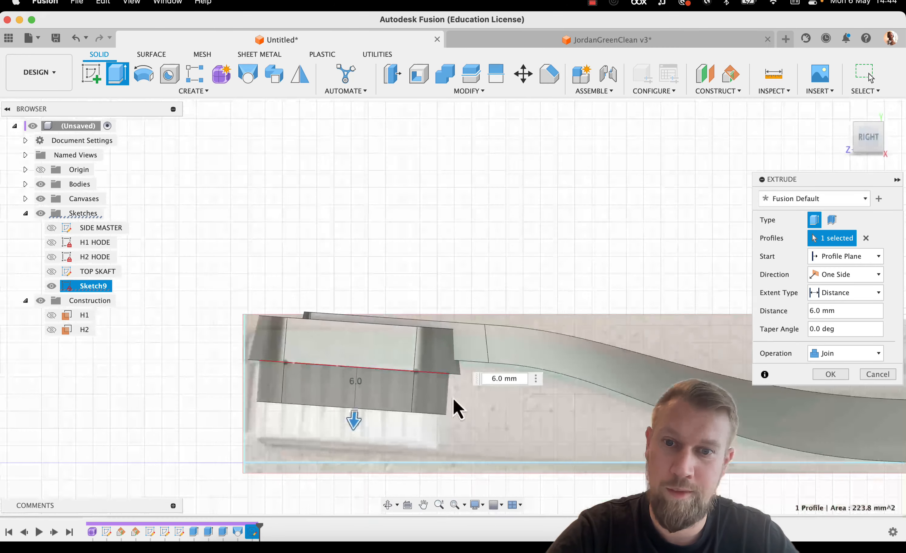
left_click_drag(355, 426, 346, 462)
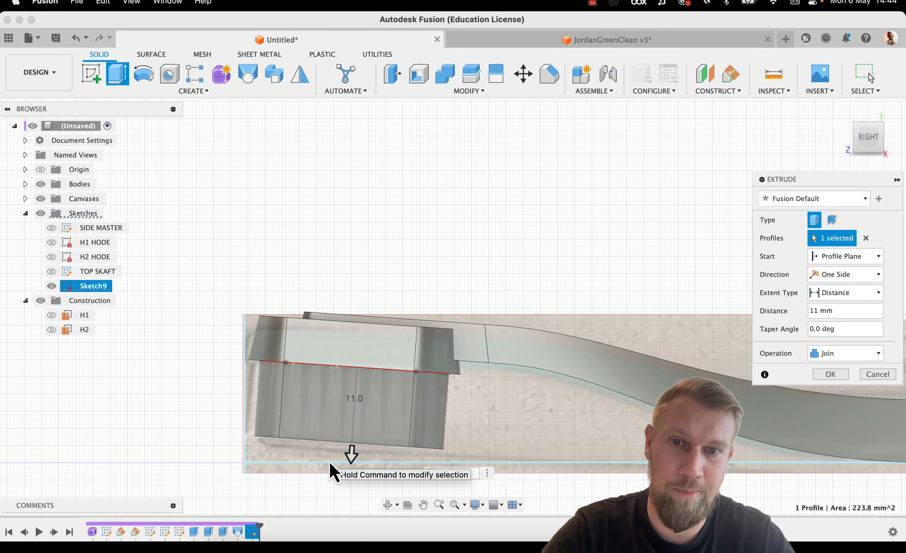
Set the bristle block extrusion's taper angle to 10 degrees
key("Tab")
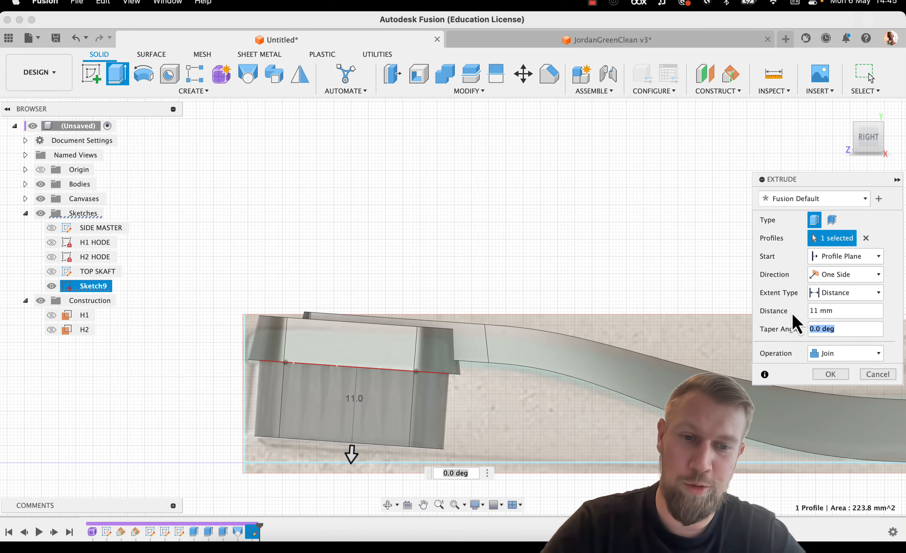
type("10")
key("Tab")
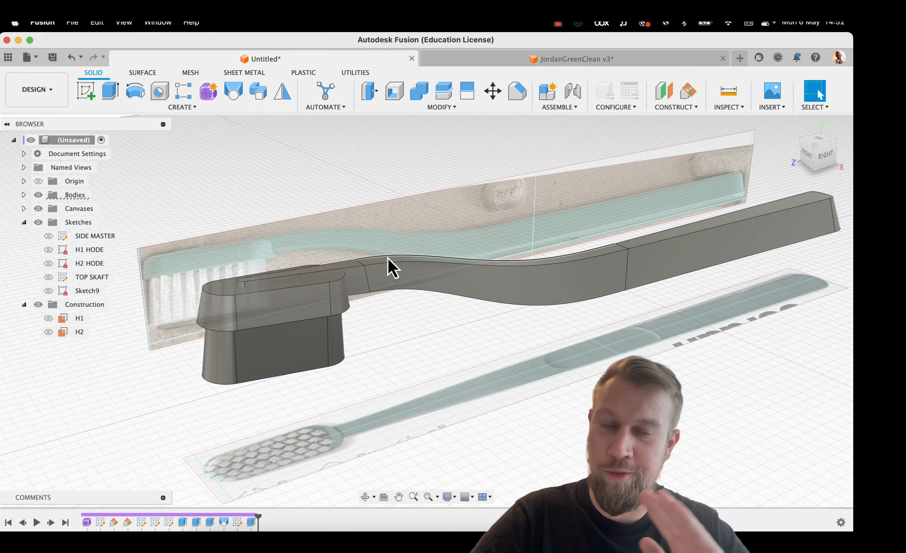
Start a 0.8 mm chord-length fillet around the connected top faces of the handle, neck and head extension
middle_click_drag(419, 338, 424, 316)
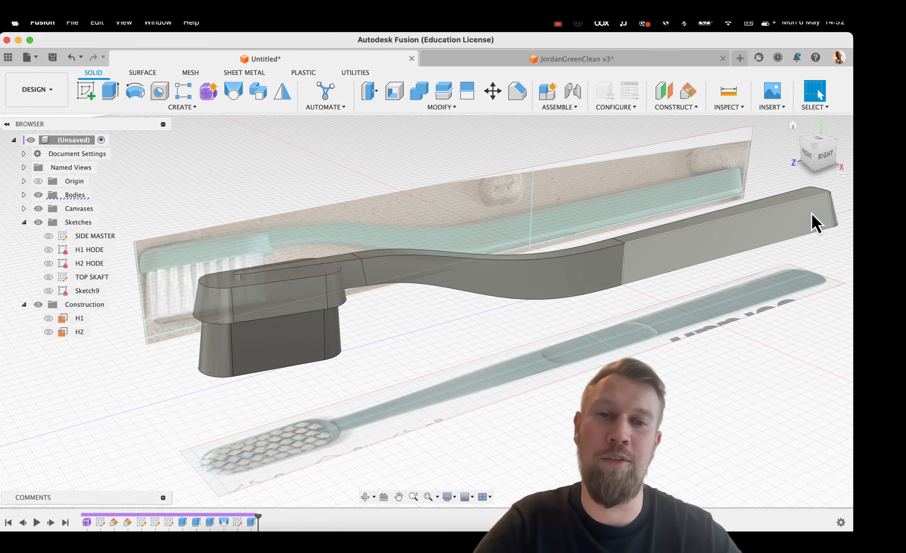
middle_click_drag(518, 227, 647, 234)
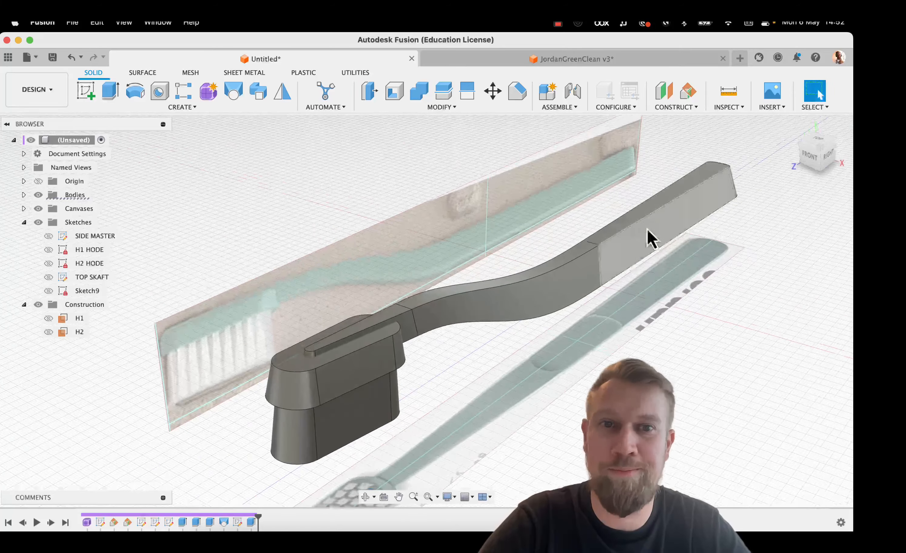
left_click(638, 220)
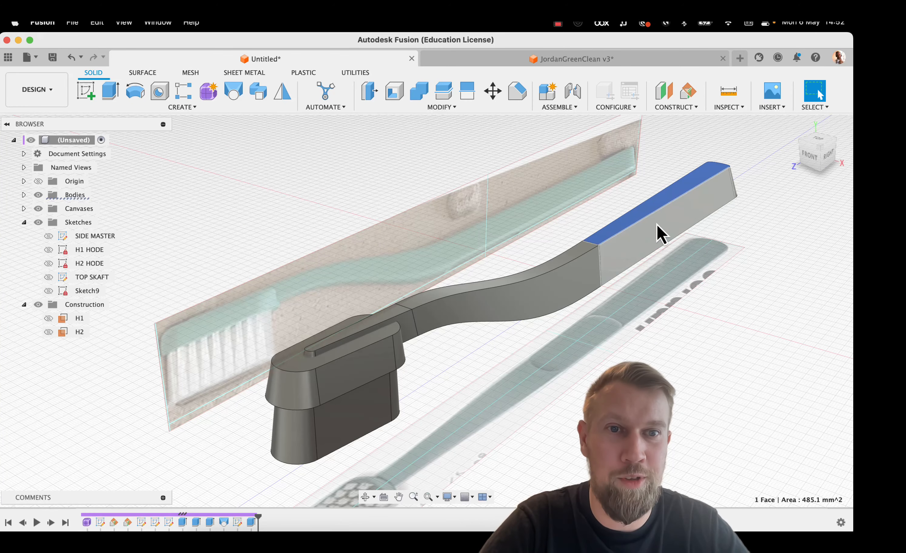
key("f")
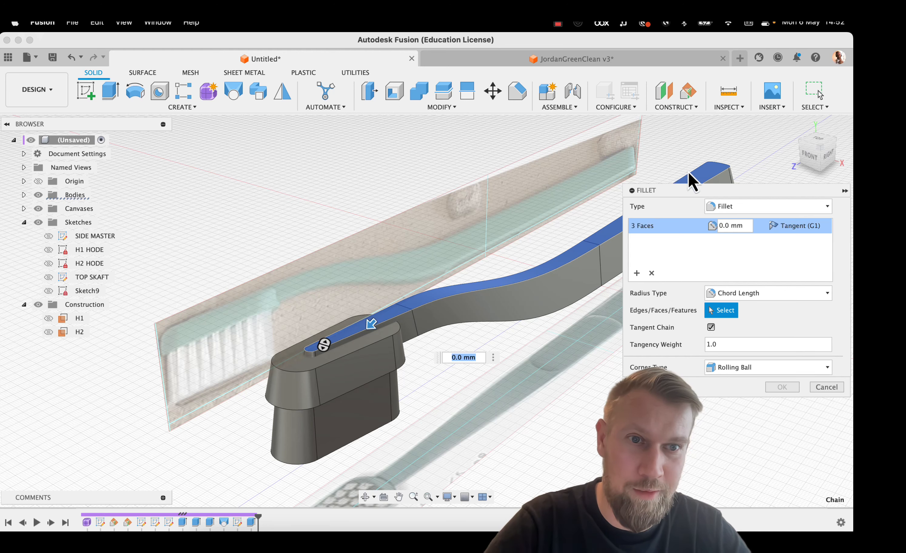
type("0,")
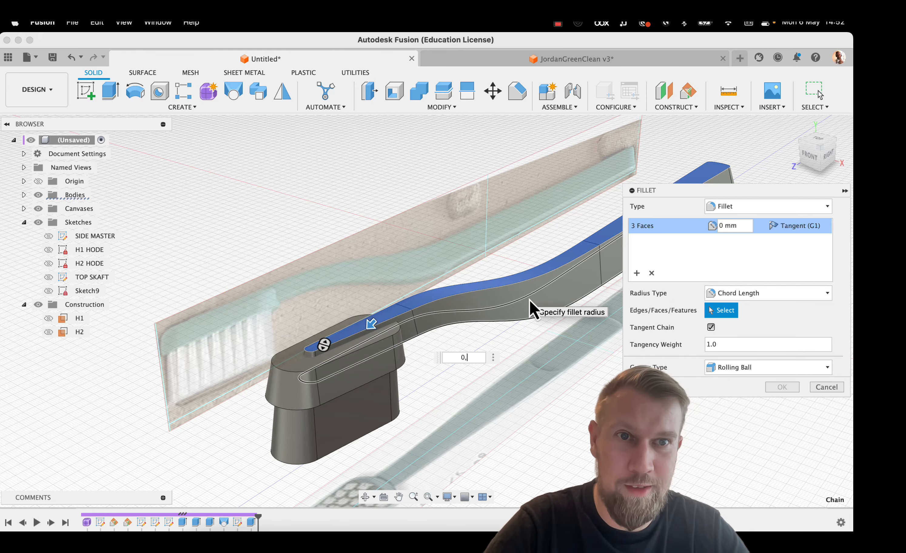
type("8")
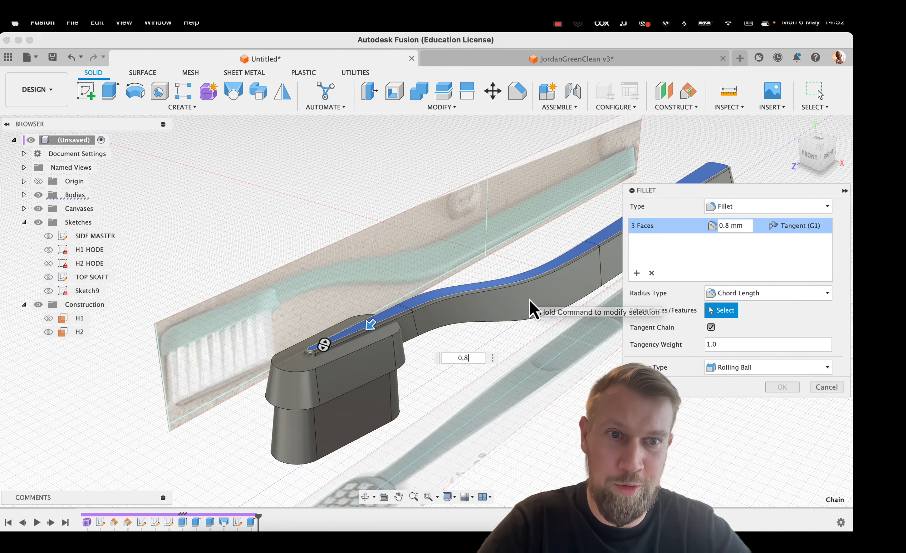
scroll(437, 319, "up", 3)
middle_click_drag(447, 303, 582, 277, "shift")
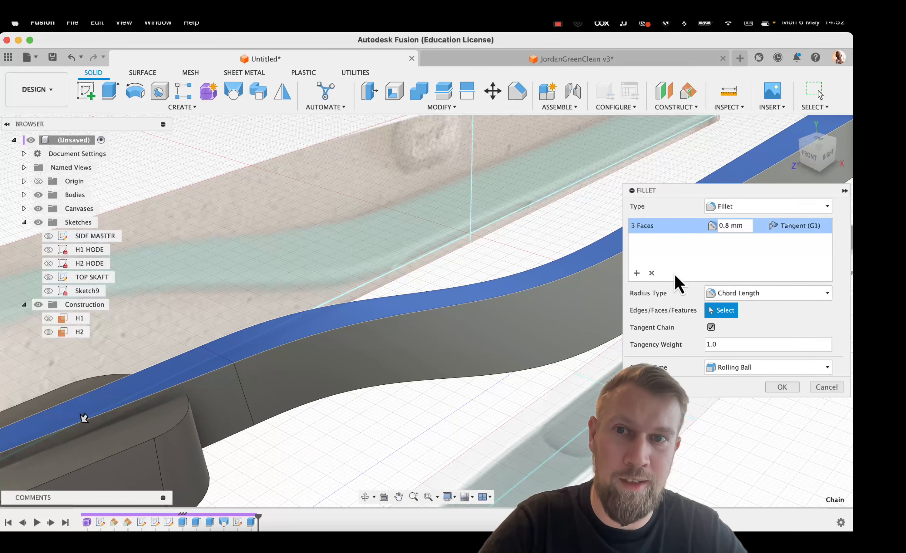
Add a second 0.8 mm selection set to the fillet for the connected underside faces of the handle and neck
left_click(681, 254)
left_click(635, 278)
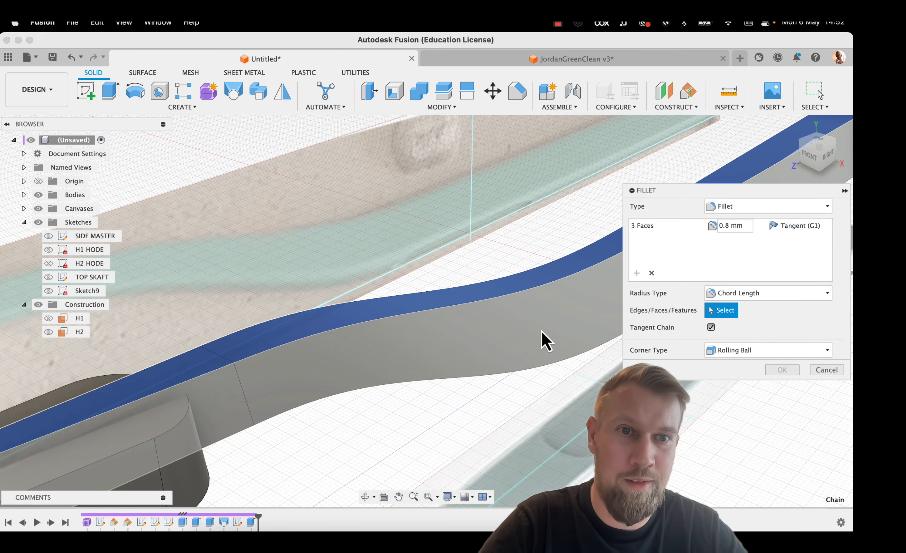
middle_click_drag(569, 318, 441, 361, "shift")
left_click(442, 360)
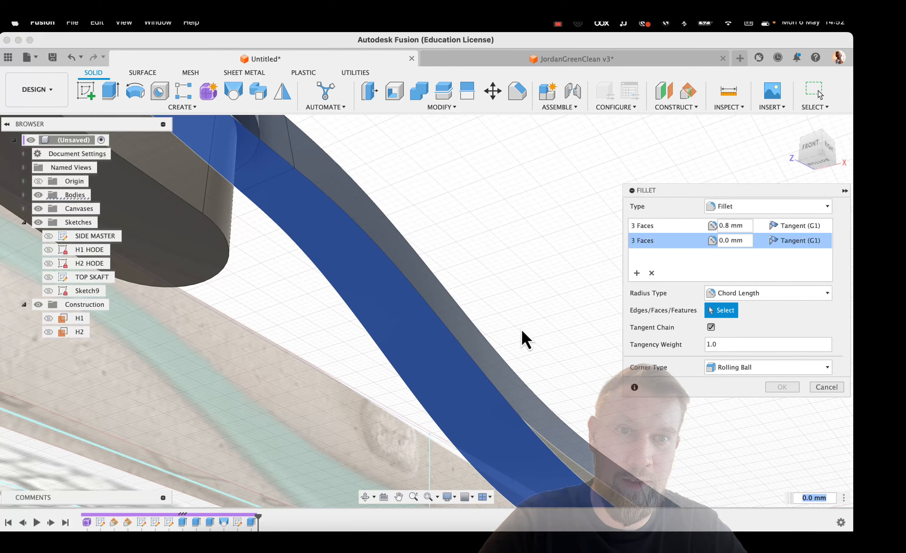
middle_click_drag(521, 324, 289, 218, "shift")
left_click(328, 229)
middle_click_drag(335, 246, 246, 240, "shift")
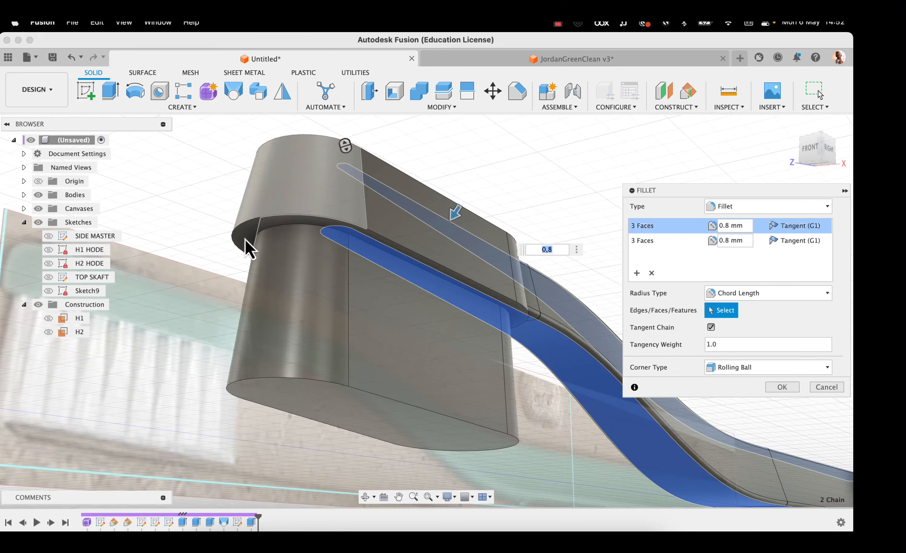
Add the head's underside face as a third 0.8 mm fillet set and complete the fillet
left_click(401, 253)
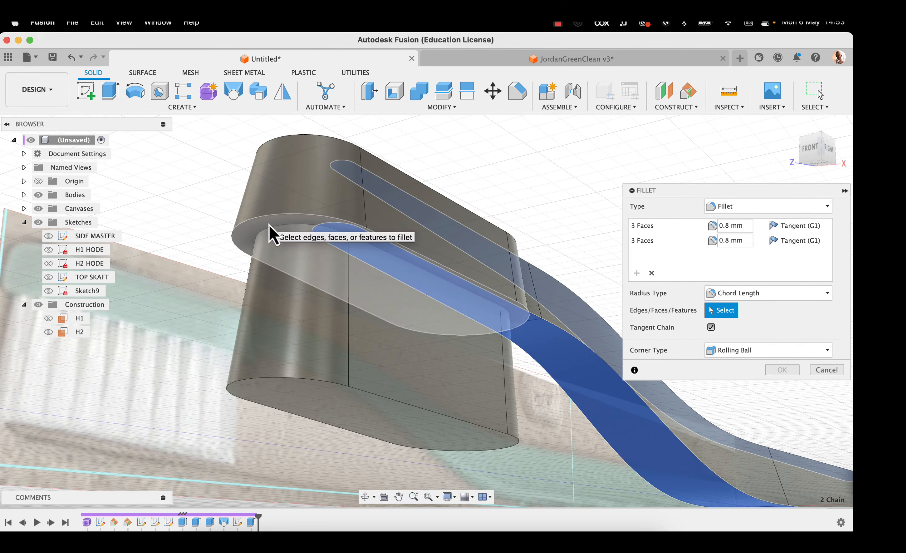
scroll(410, 188, "down", 5)
middle_click_drag(438, 248, 419, 406, "shift")
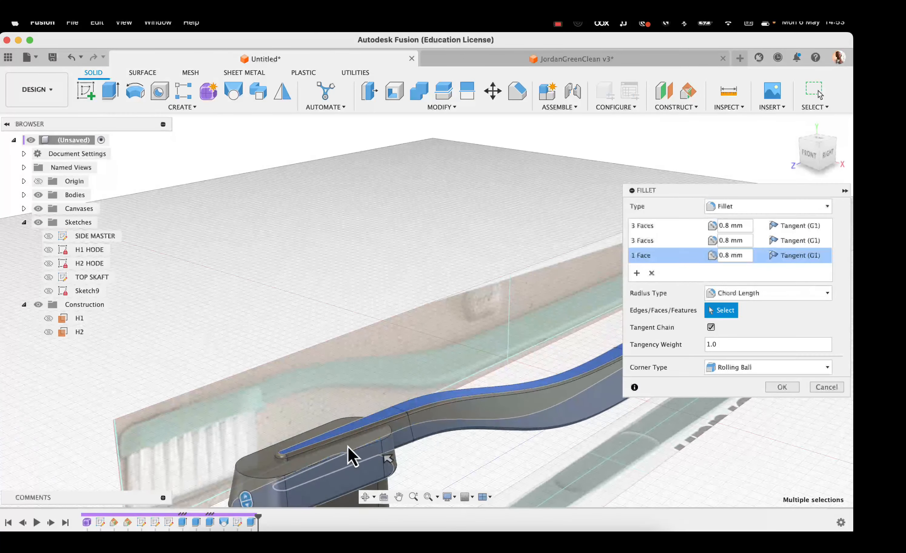
middle_click_drag(348, 447, 417, 338)
scroll(418, 338, "up", 5)
left_click(779, 390)
Hide the canvases and collapse the list of sketches
middle_click_drag(610, 379, 688, 317)
middle_click_drag(576, 284, 513, 345, "shift")
middle_click_drag(457, 192, 522, 83)
middle_click_drag(500, 292, 476, 310)
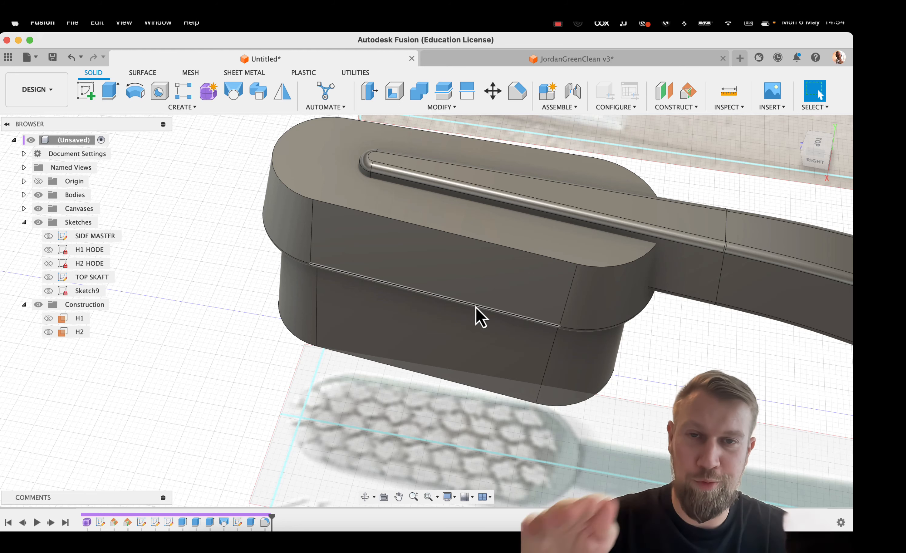
middle_click_drag(525, 288, 550, 277, "shift")
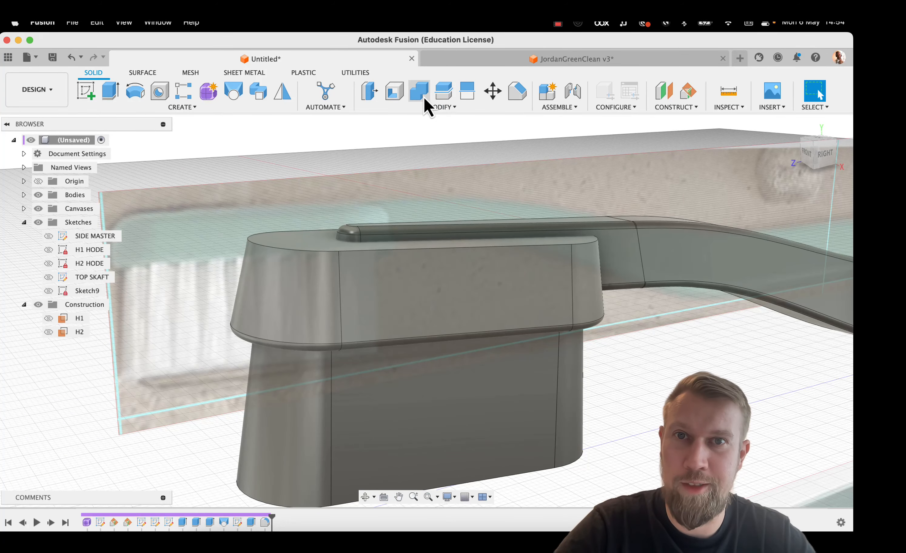
middle_click_drag(673, 385, 677, 384)
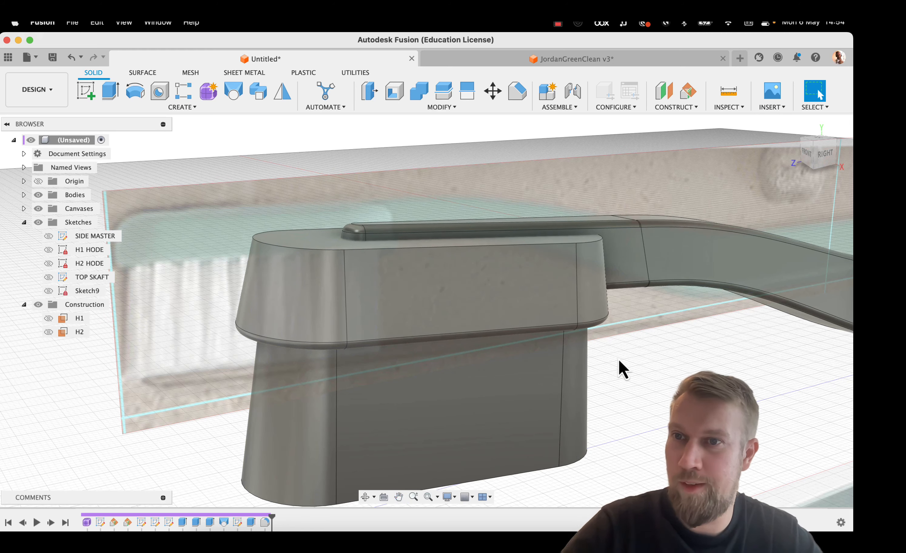
left_click(37, 209)
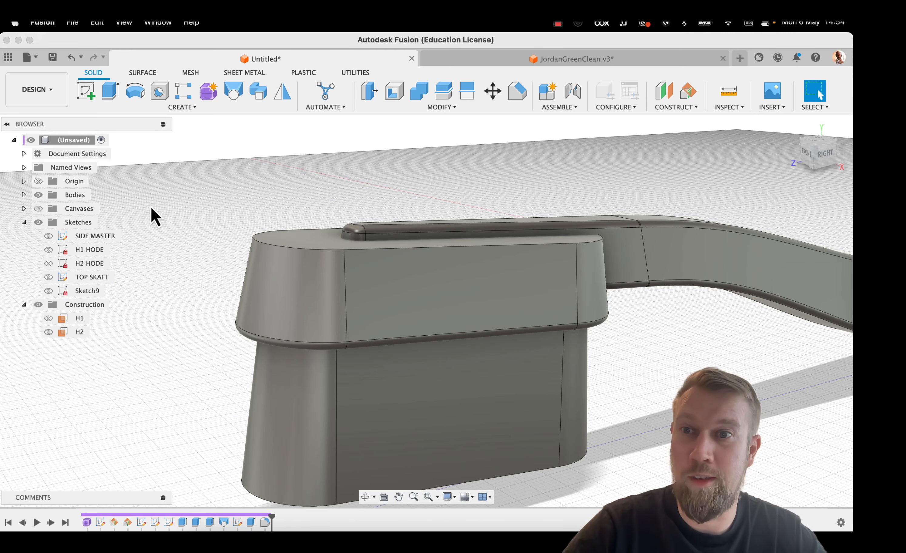
left_click(25, 222)
Hide the handle body and the bristle block body so that only the brush head is shown
left_click(25, 195)
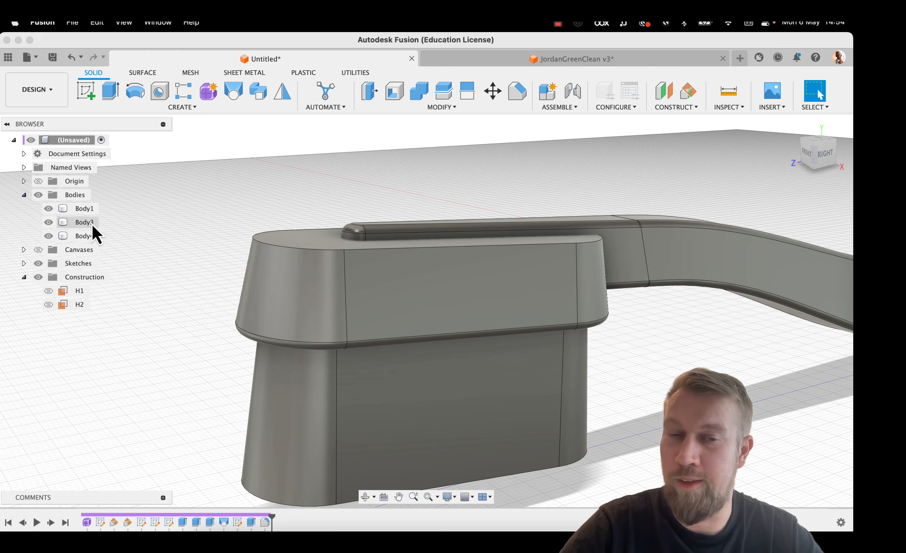
left_click(66, 209)
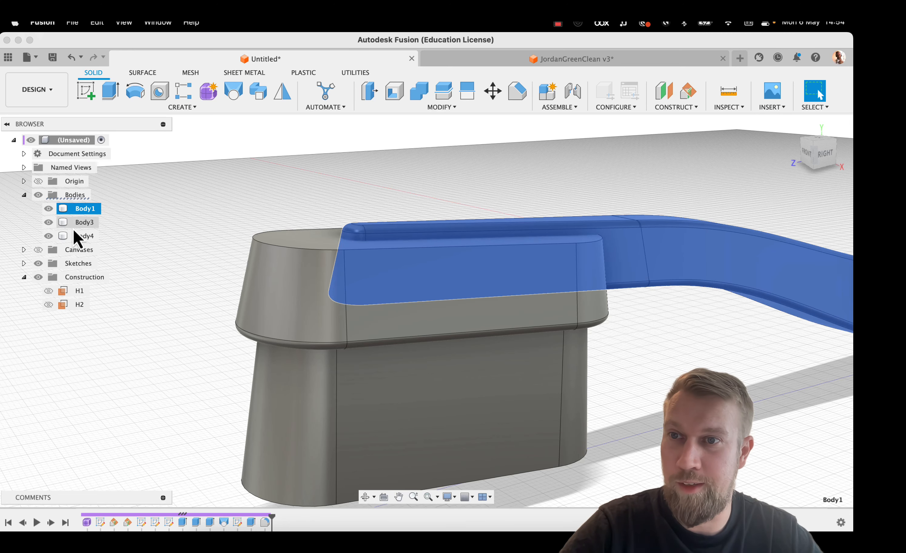
left_click(48, 209)
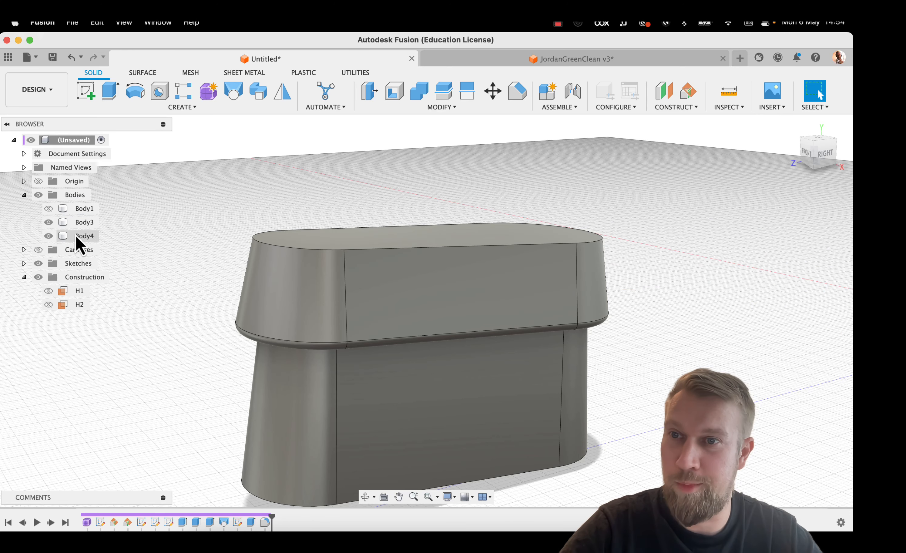
left_click(78, 237)
left_click(48, 236)
Start a Two Distance chamfer around the head's top face, about 2.4 mm inward and 1.6 mm down the side
middle_click_drag(665, 201, 663, 251, "shift")
left_click(595, 222)
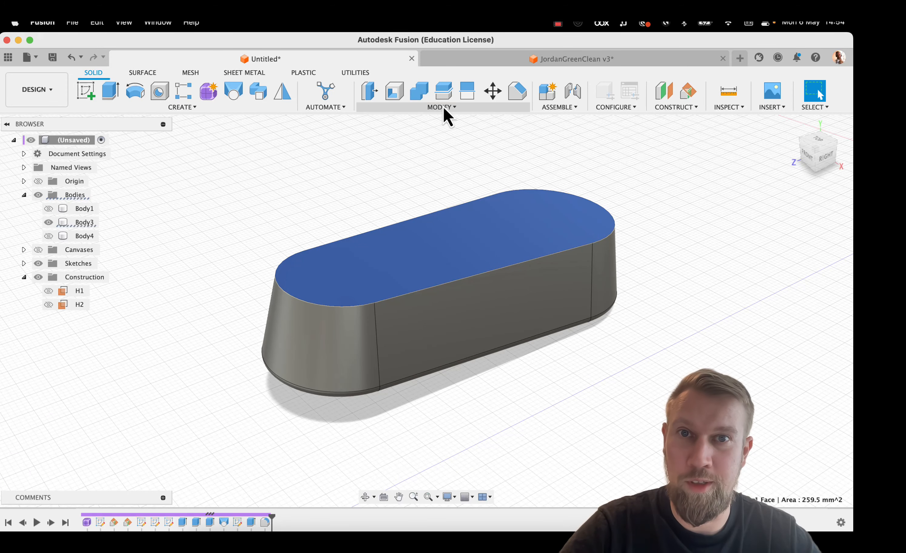
left_click(517, 93)
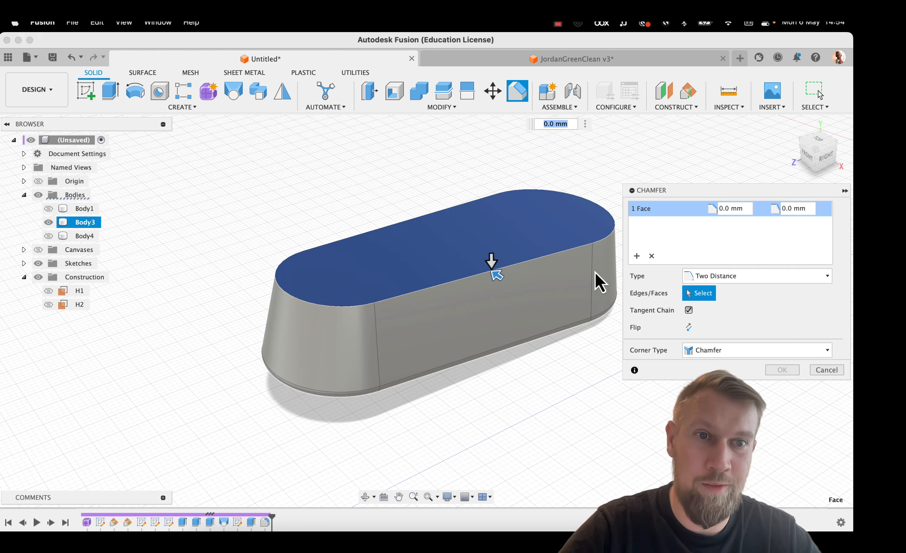
left_click(735, 276)
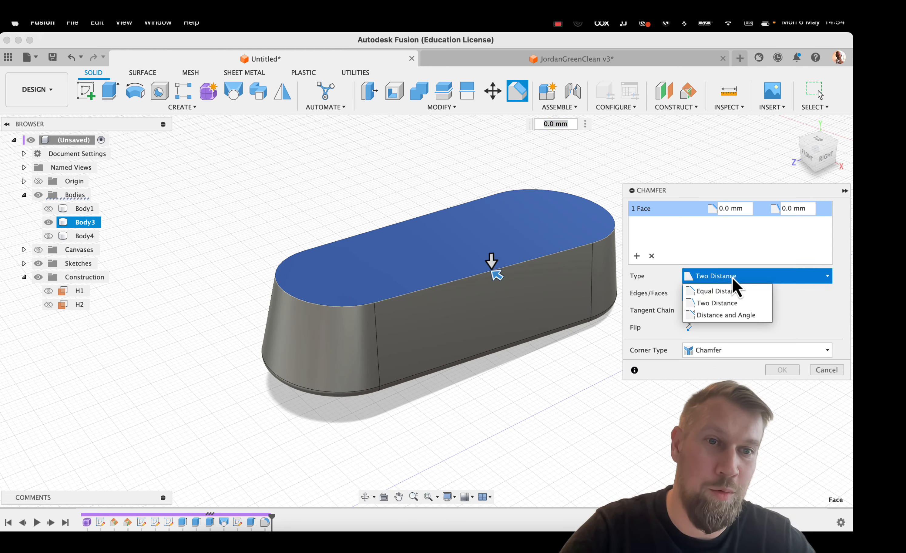
left_click(732, 278)
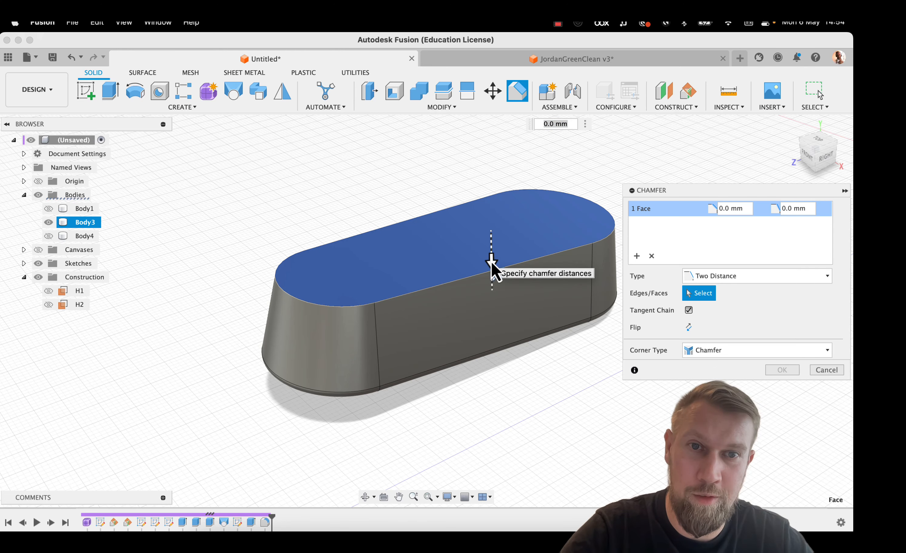
left_click_drag(491, 262, 489, 289)
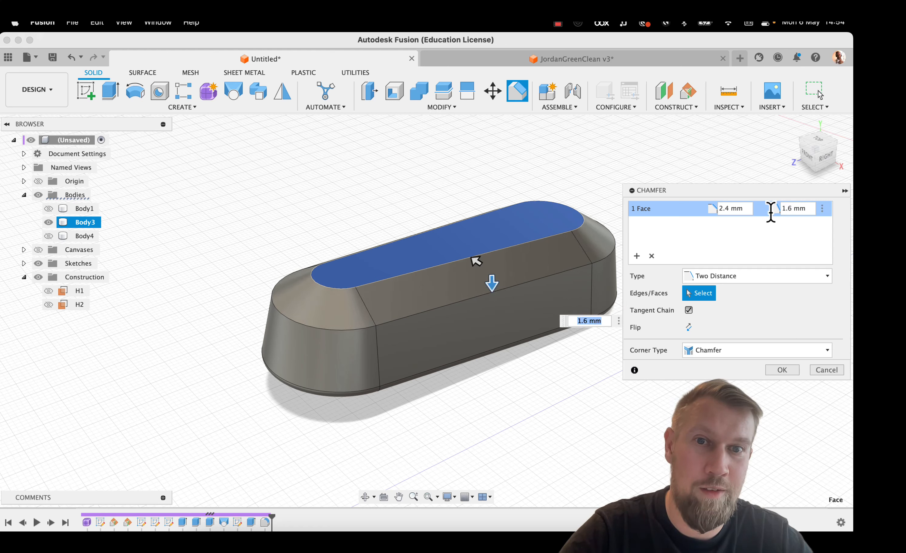
Set the head chamfer's distances to 2.5 mm across the top and 1.5 mm down the side, and complete it
double_click(799, 208)
type("1,5")
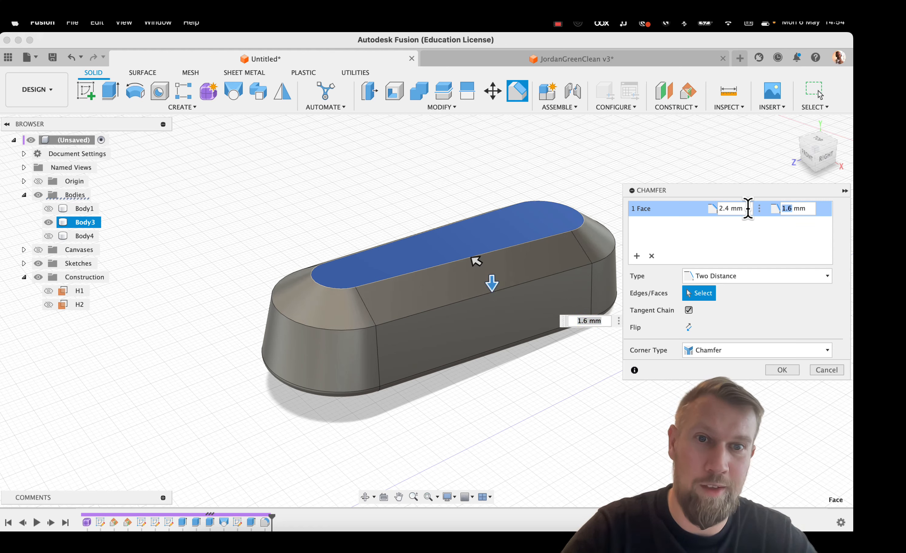
double_click(750, 208)
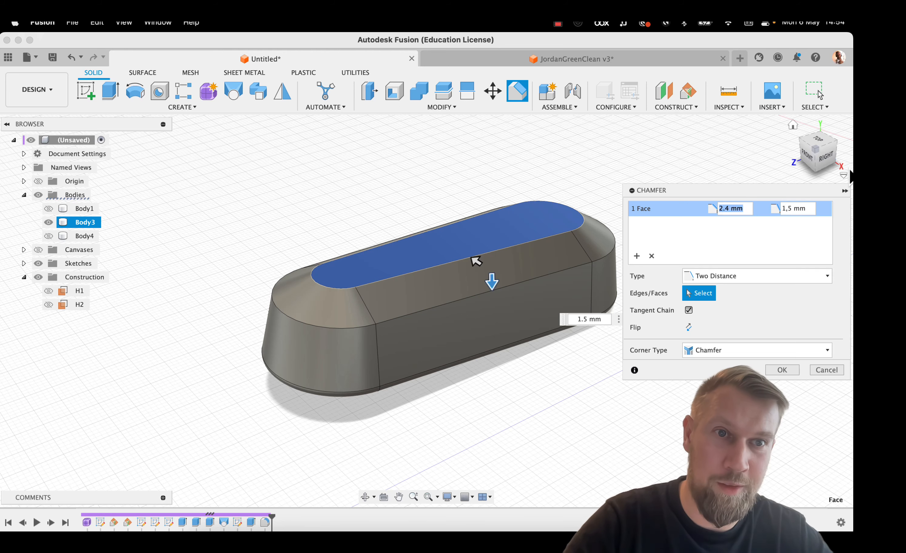
type("2,5")
key("Tab")
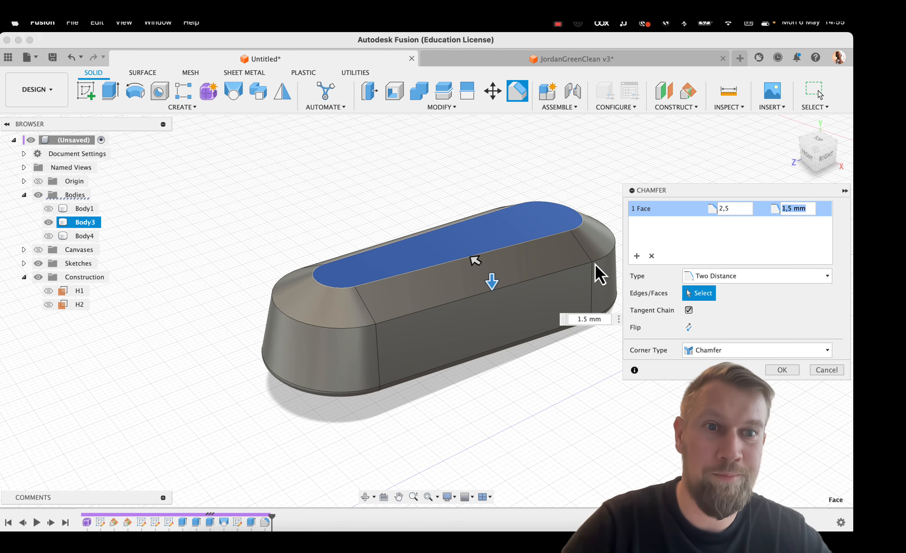
left_click(783, 370)
Start a fillet on the edge loop between the head's top face and the chamfer
middle_click_drag(587, 372, 603, 383)
key("Escape")
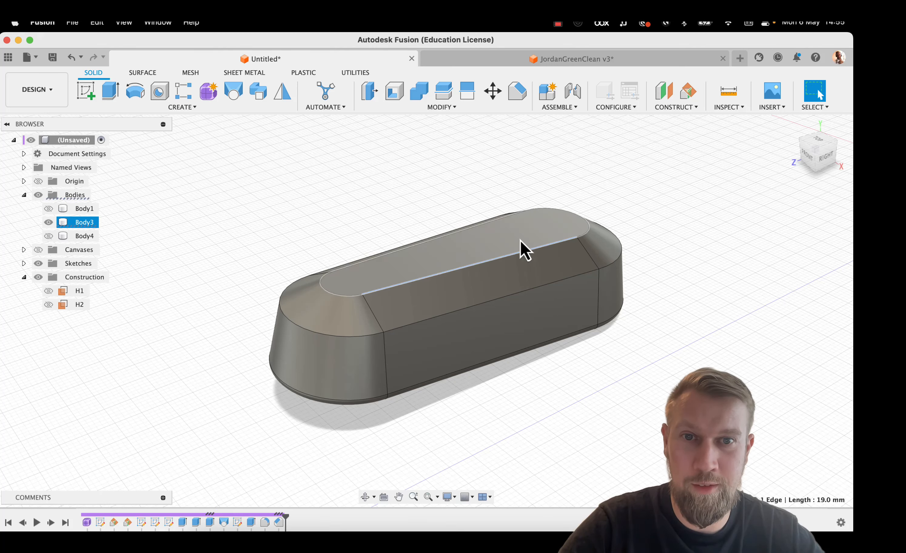
left_click(413, 93)
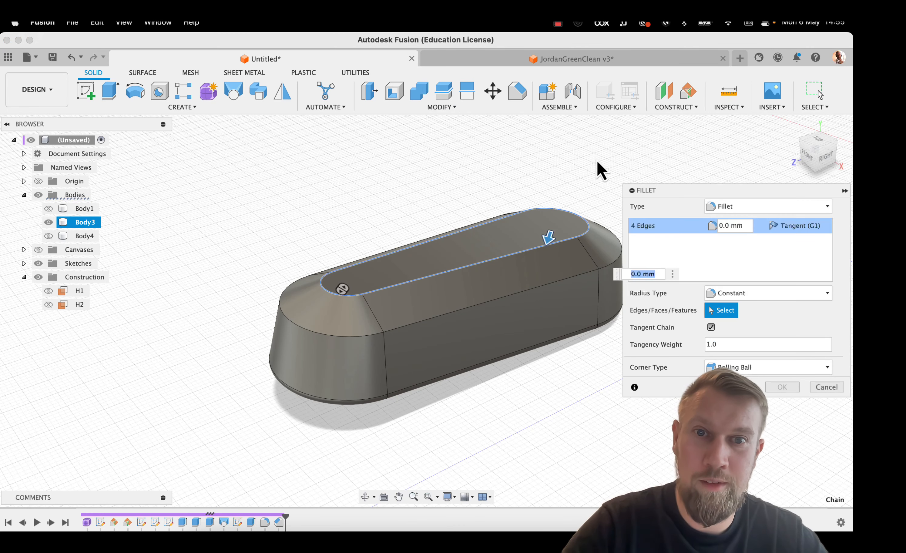